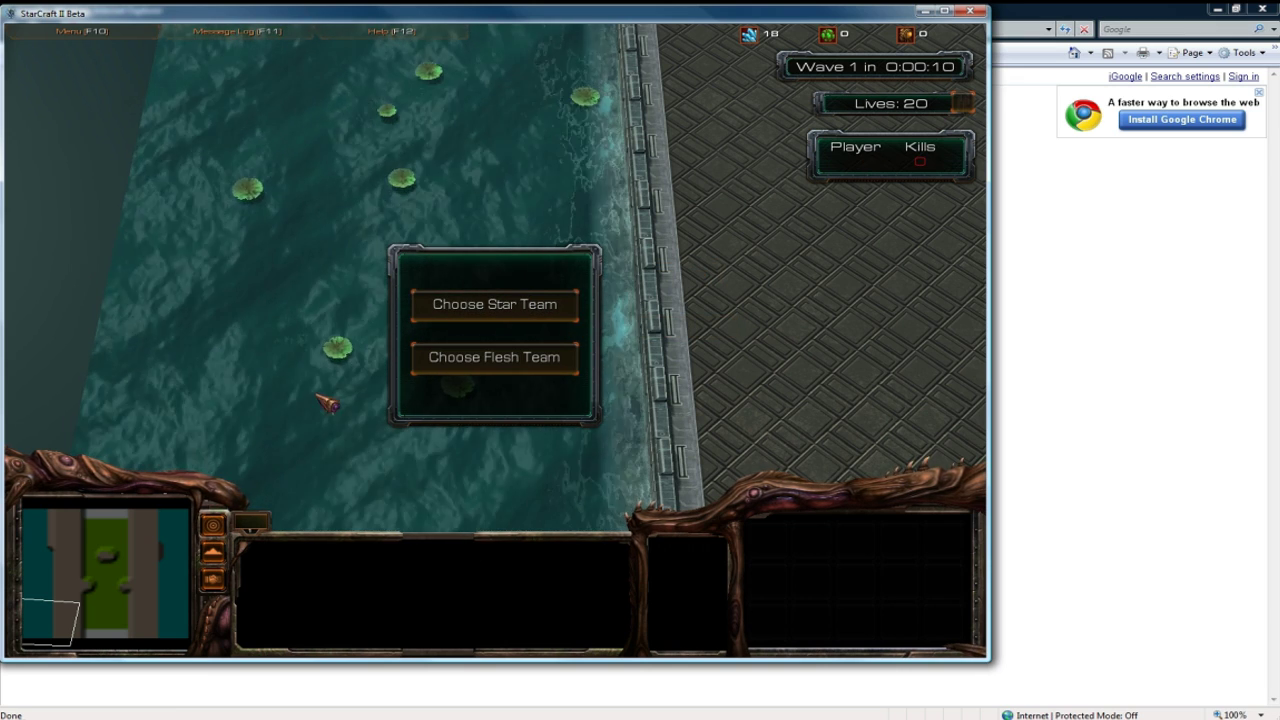
- Choose the Star Team and send the Star Builder south toward the walled platform in the map's centre
{"action": "left_click", "coordinate": [524, 308]}
{"action": "left_click_drag", "start_coordinate": [422, 265], "coordinate": [566, 355]}
{"action": "key", "text": "Down"}
{"action": "right_click", "coordinate": [512, 394]}
{"action": "key", "text": "Down"}
{"action": "right_click", "coordinate": [525, 389]}
{"action": "right_click", "coordinate": [522, 385]}
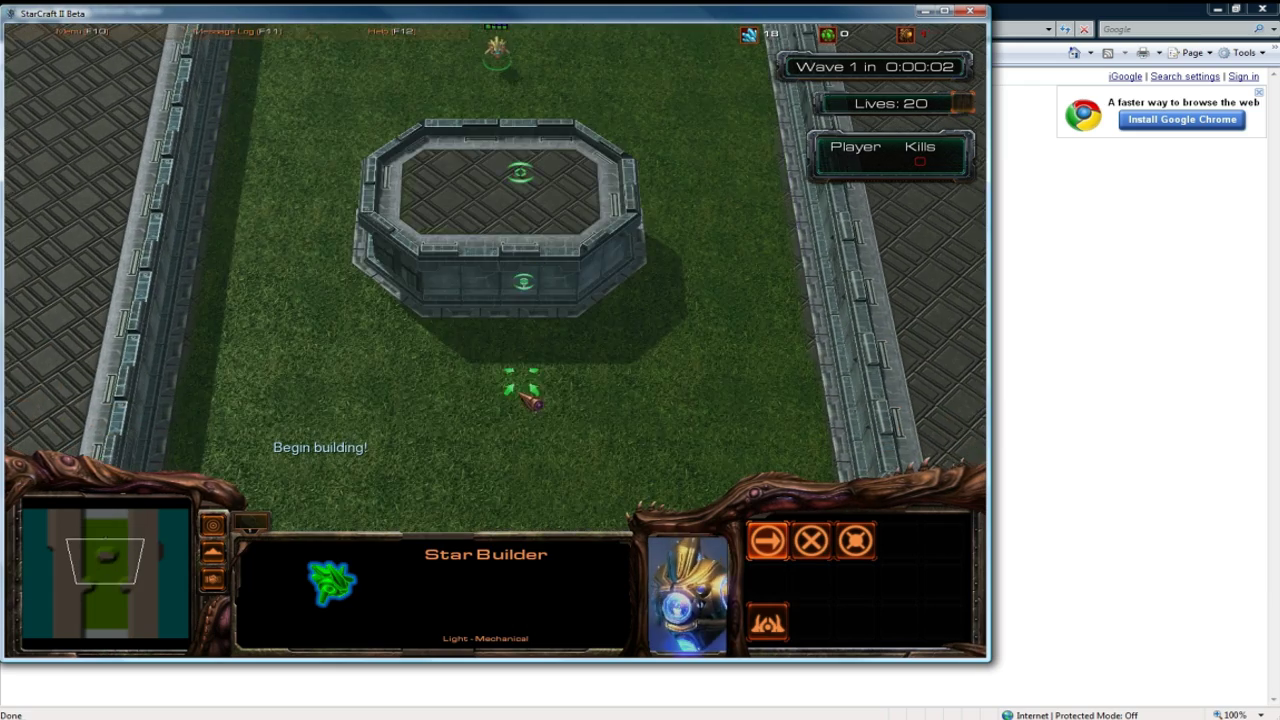
- Move the Star Builder past the central platform to the narrow passage south of it
{"action": "key", "text": "Down"}
{"action": "right_click", "coordinate": [512, 358]}
{"action": "key", "text": "Up"}
{"action": "key", "text": "Down"}
{"action": "right_click", "coordinate": [431, 352]}
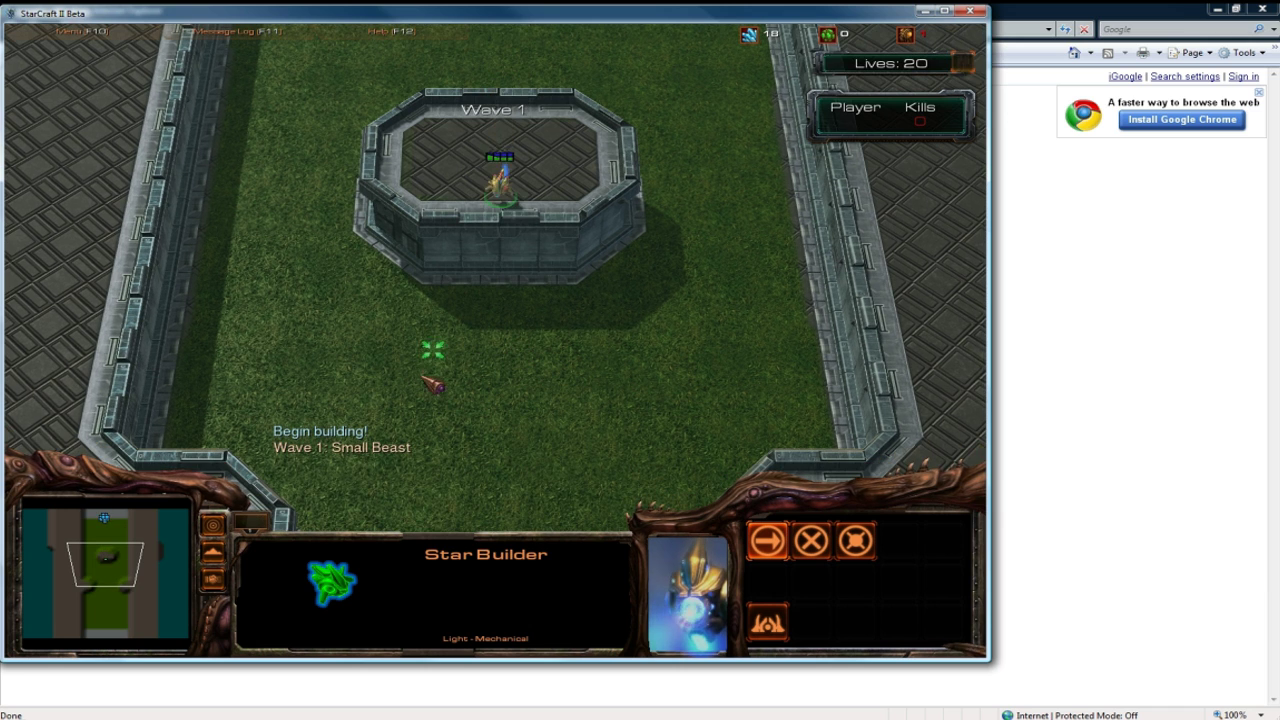
{"action": "key", "text": "Down"}
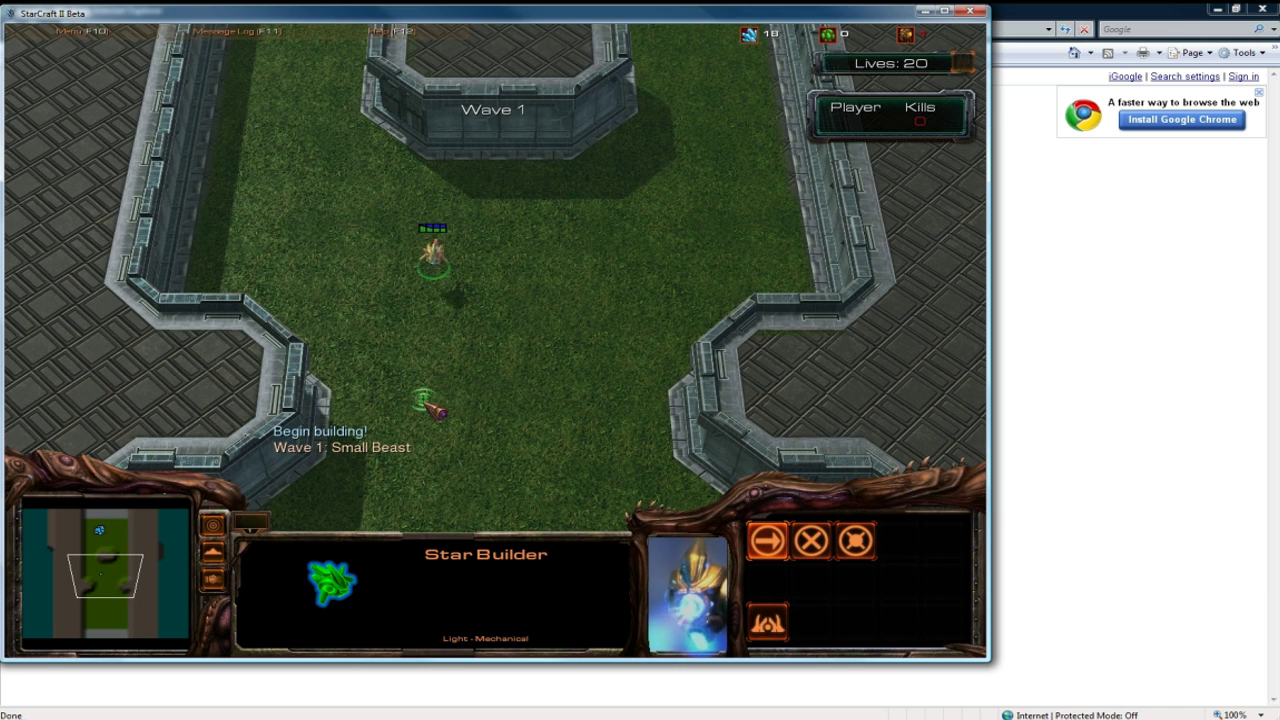
- Build a row of three Small Star Towers from the passage's western wall, plus a fourth diagonally southeast of the row
{"action": "key", "text": "b"}
{"action": "left_click", "coordinate": [768, 540]}
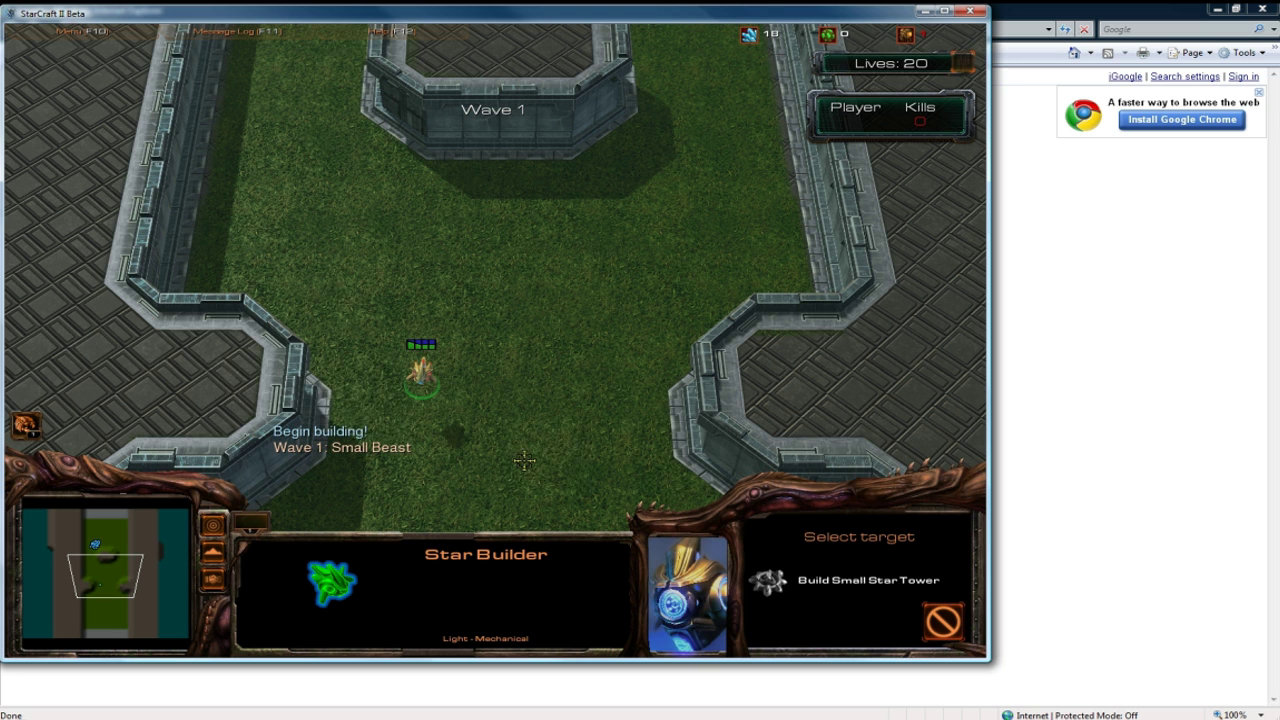
{"action": "left_click", "coordinate": [375, 388]}
{"action": "key", "text": "b"}
{"action": "key", "text": "s"}
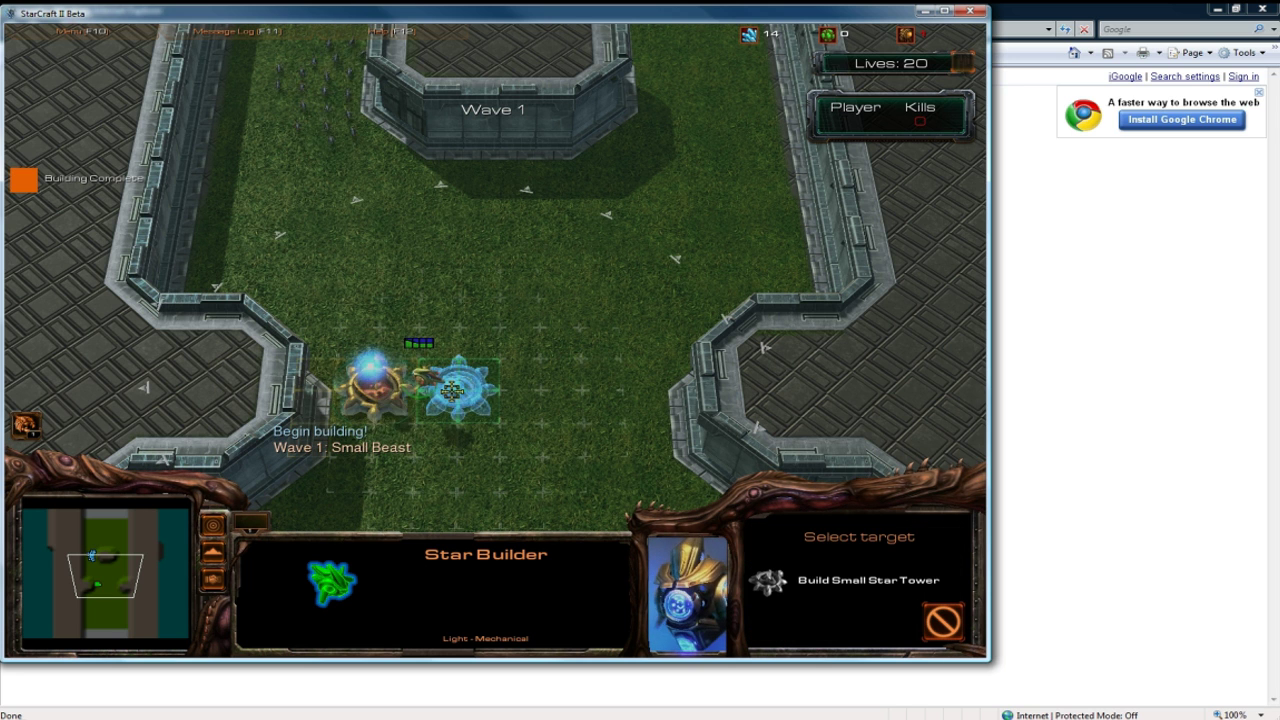
{"action": "left_click", "coordinate": [460, 387], "text": "shift"}
{"action": "left_click", "coordinate": [546, 388], "text": "shift"}
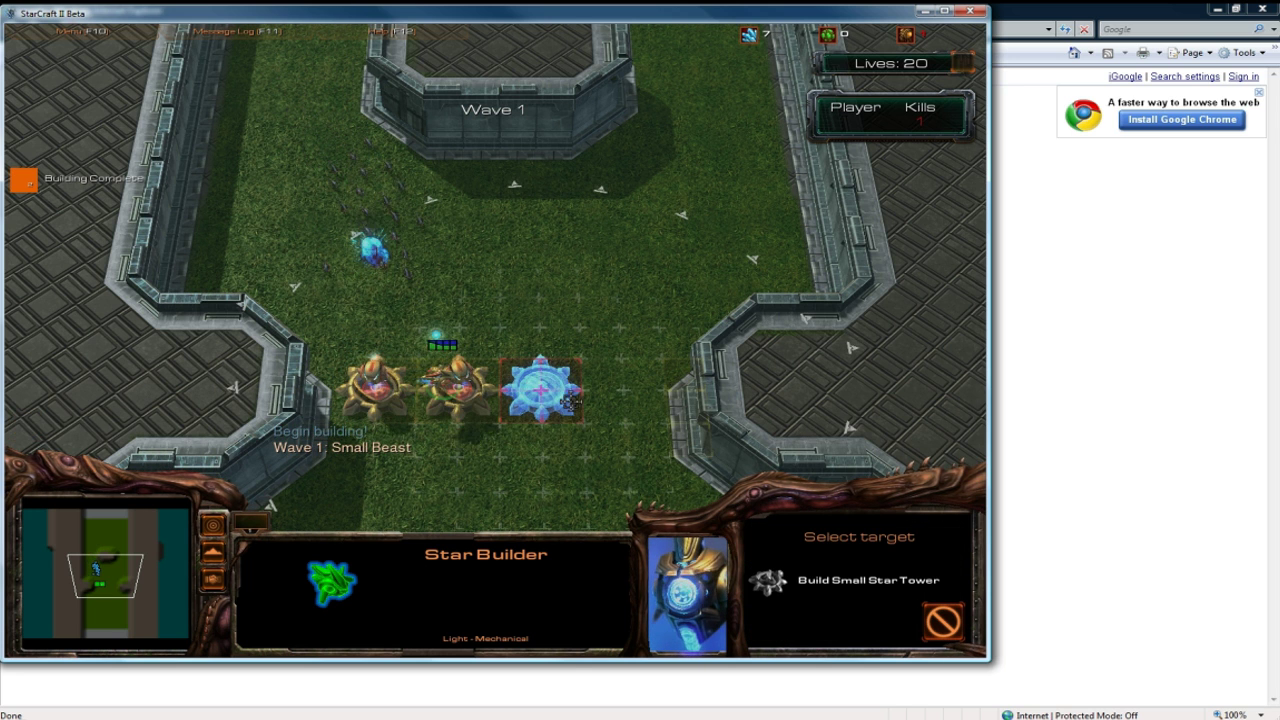
{"action": "left_click", "coordinate": [635, 490], "text": "shift"}
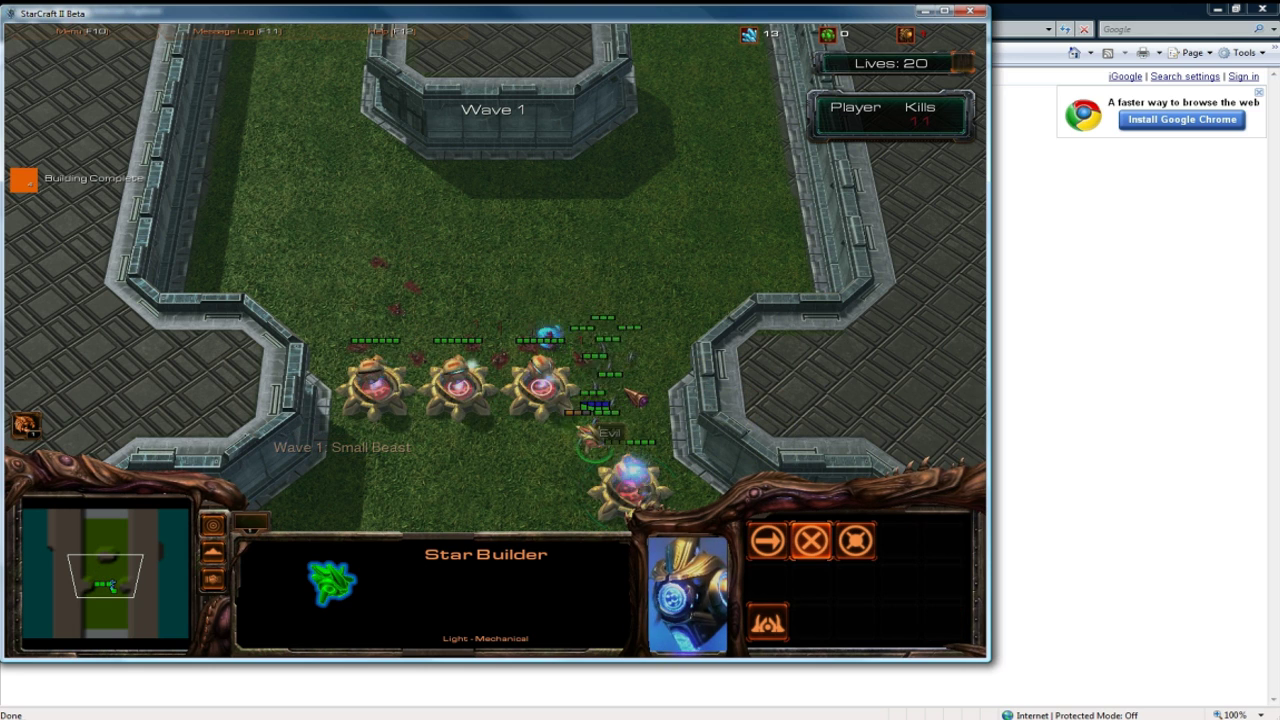
- Sell the easternmost Small Star Tower of the three-tower row
{"action": "key", "text": "Down"}
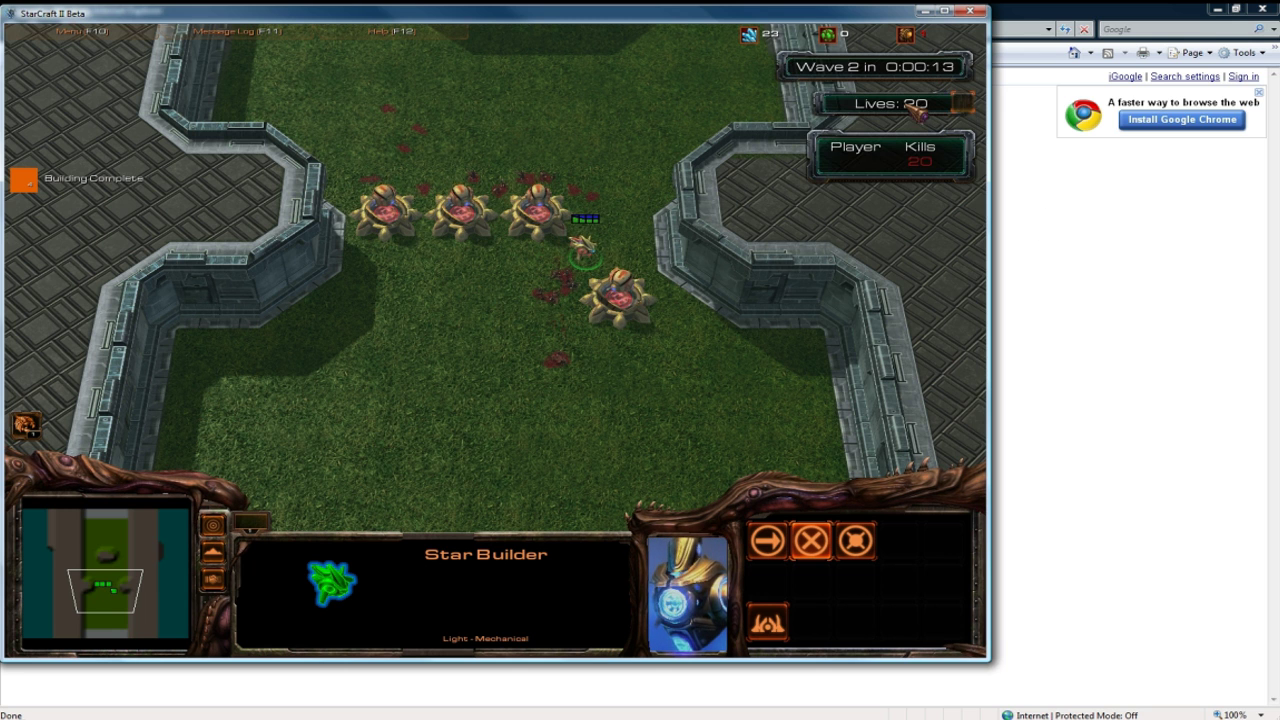
{"action": "key", "text": "Up"}
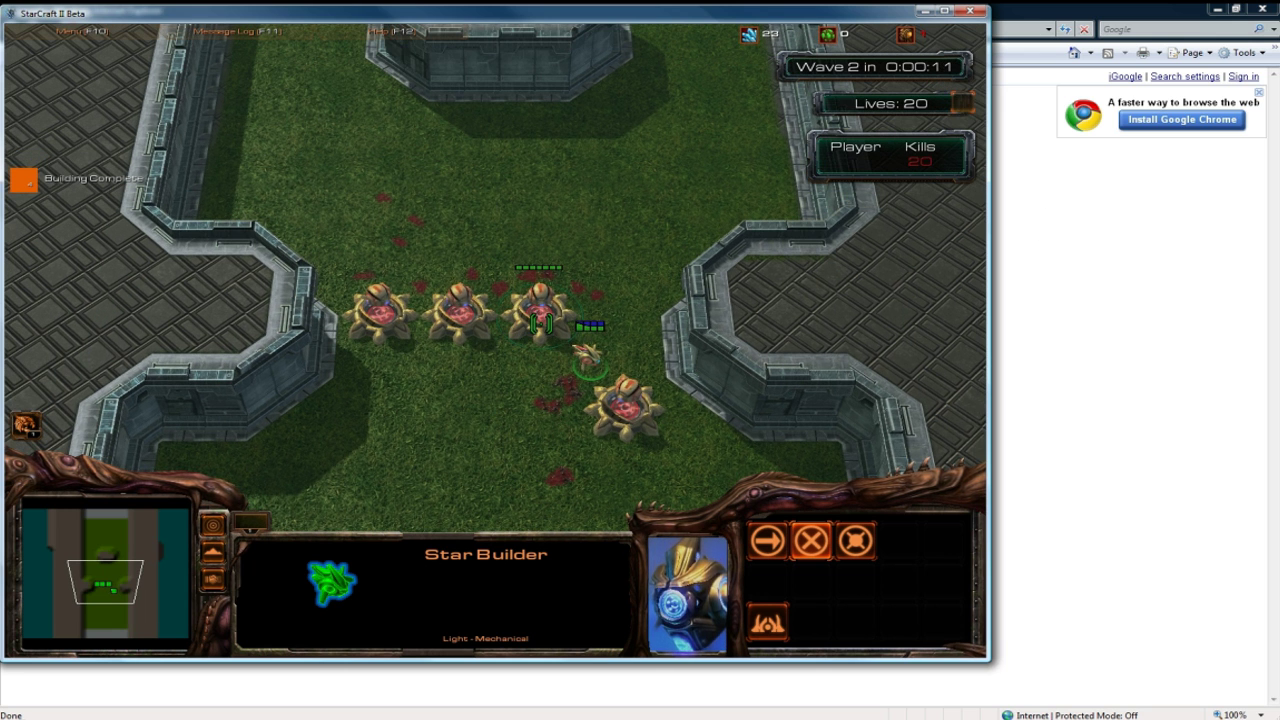
{"action": "left_click", "coordinate": [543, 316]}
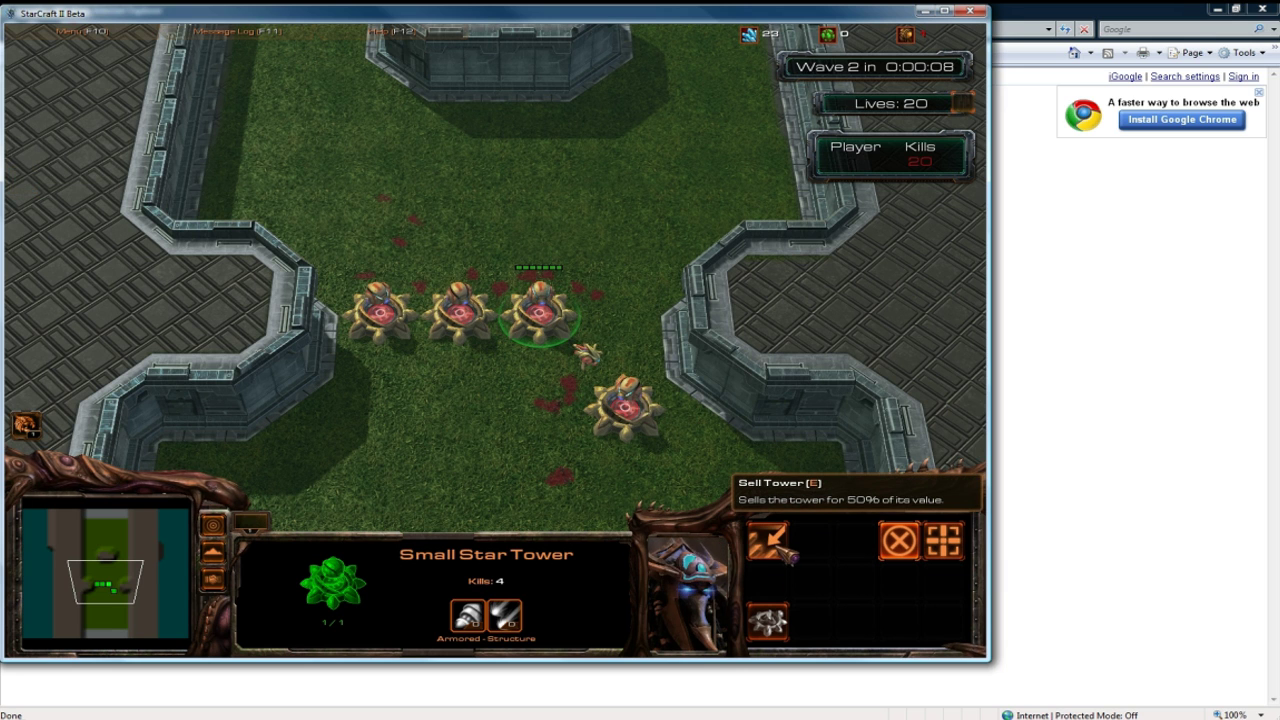
{"action": "left_click", "coordinate": [780, 547]}
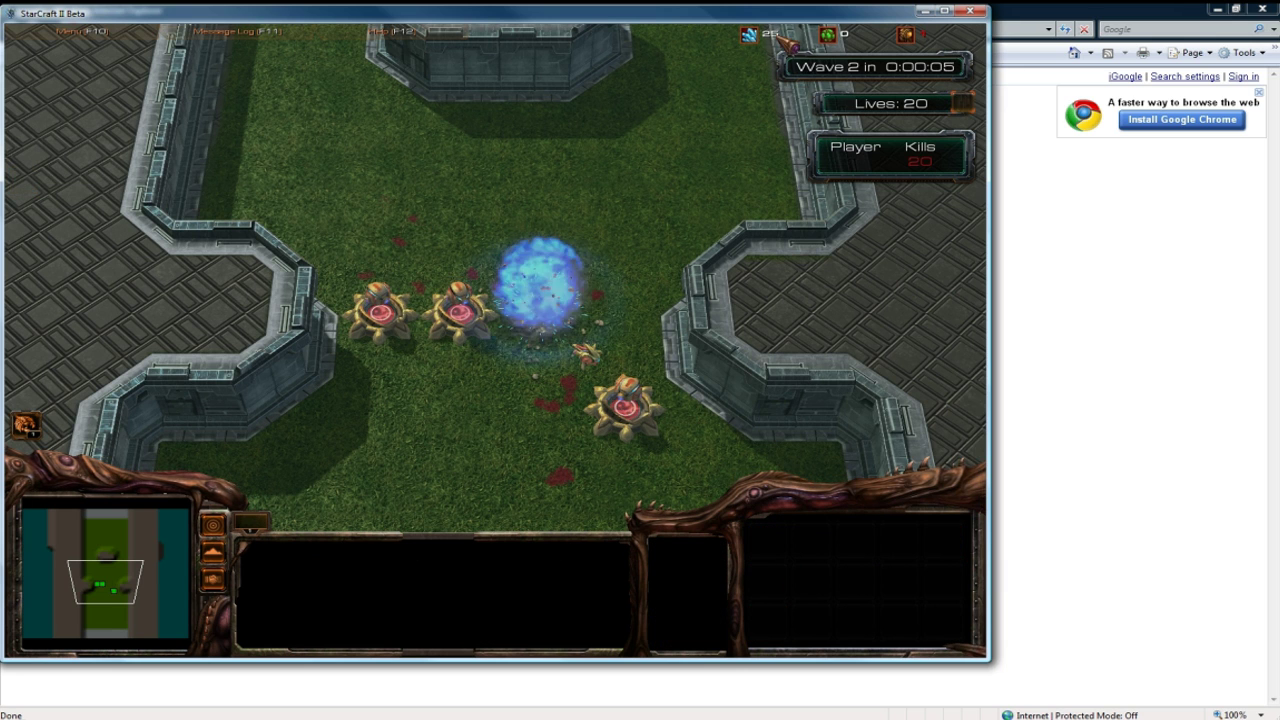
- Rebuild the sold Small Star Tower and add two more directly south of the row, west of the diagonal tower
{"action": "left_click_drag", "start_coordinate": [666, 438], "coordinate": [668, 440]}
{"action": "key", "text": "b"}
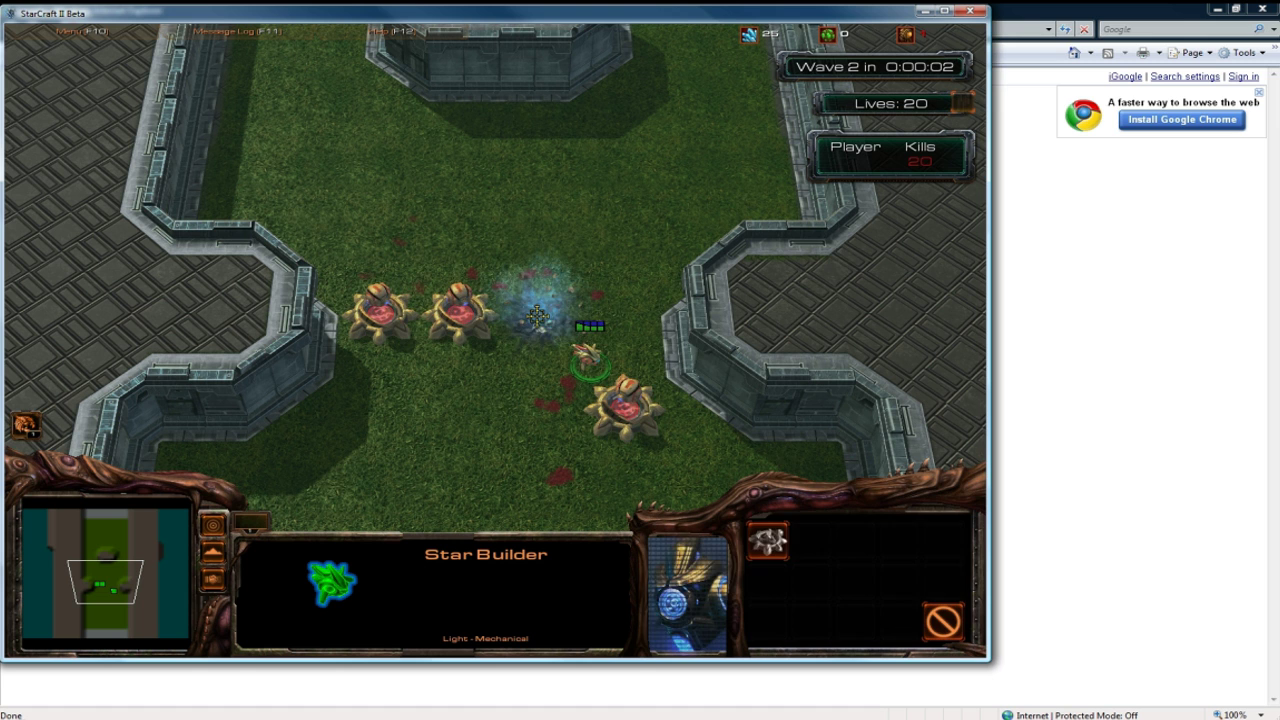
{"action": "key", "text": "s"}
{"action": "left_click", "coordinate": [542, 318]}
{"action": "key", "text": "b"}
{"action": "key", "text": "s"}
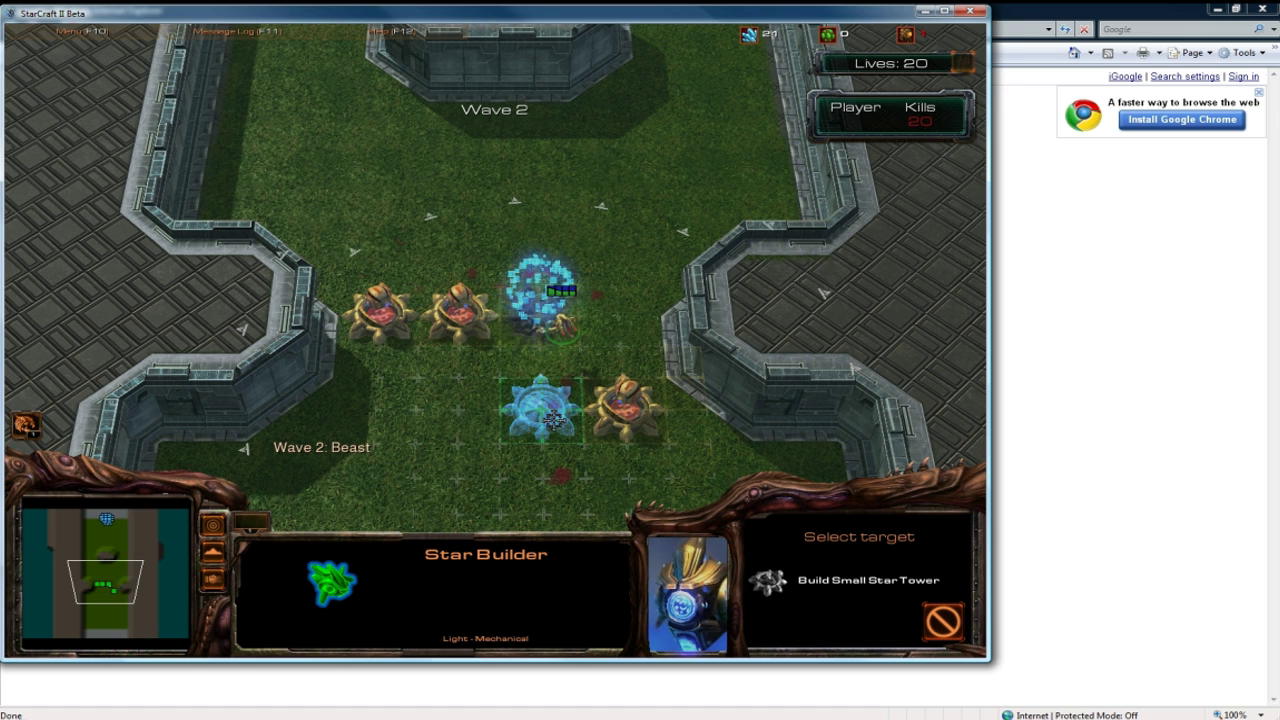
{"action": "left_click", "coordinate": [553, 420]}
{"action": "key", "text": "b"}
{"action": "left_click", "coordinate": [458, 405]}
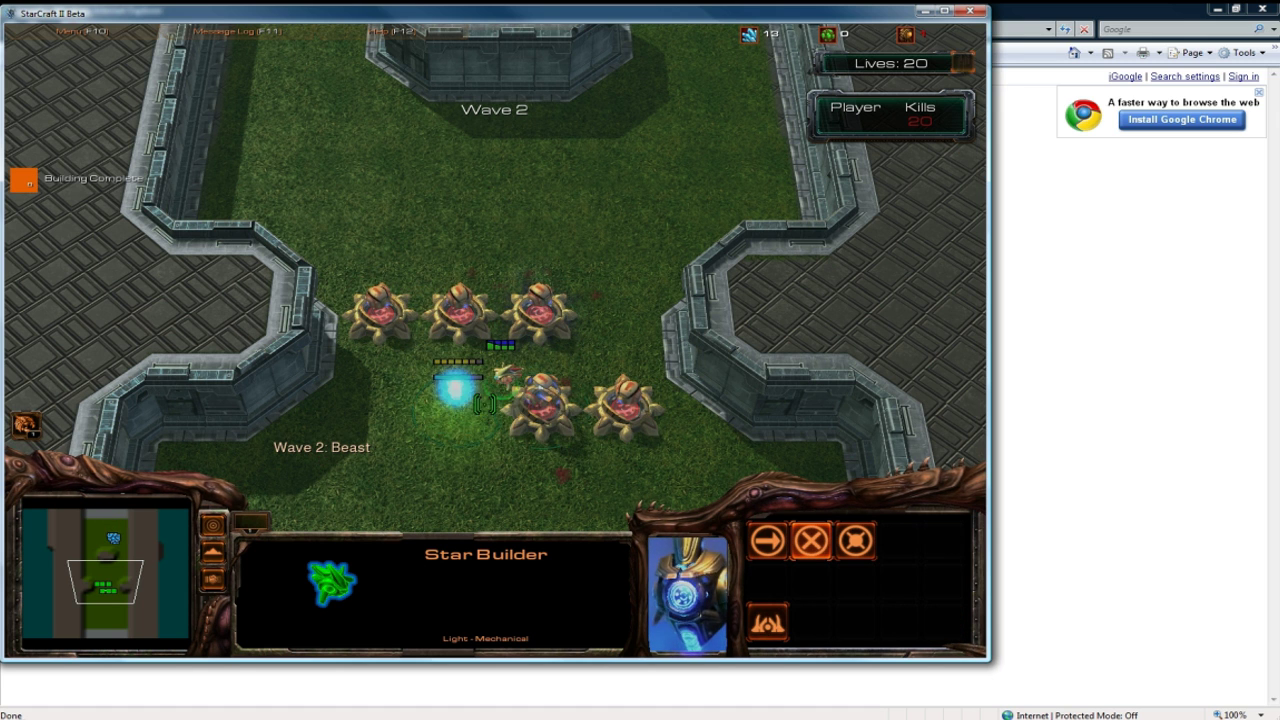
- Upgrade the middle tower of the northern row to a Large Star Tower and compare its weapon details with a Small Star Tower's
{"action": "left_click", "coordinate": [474, 320]}
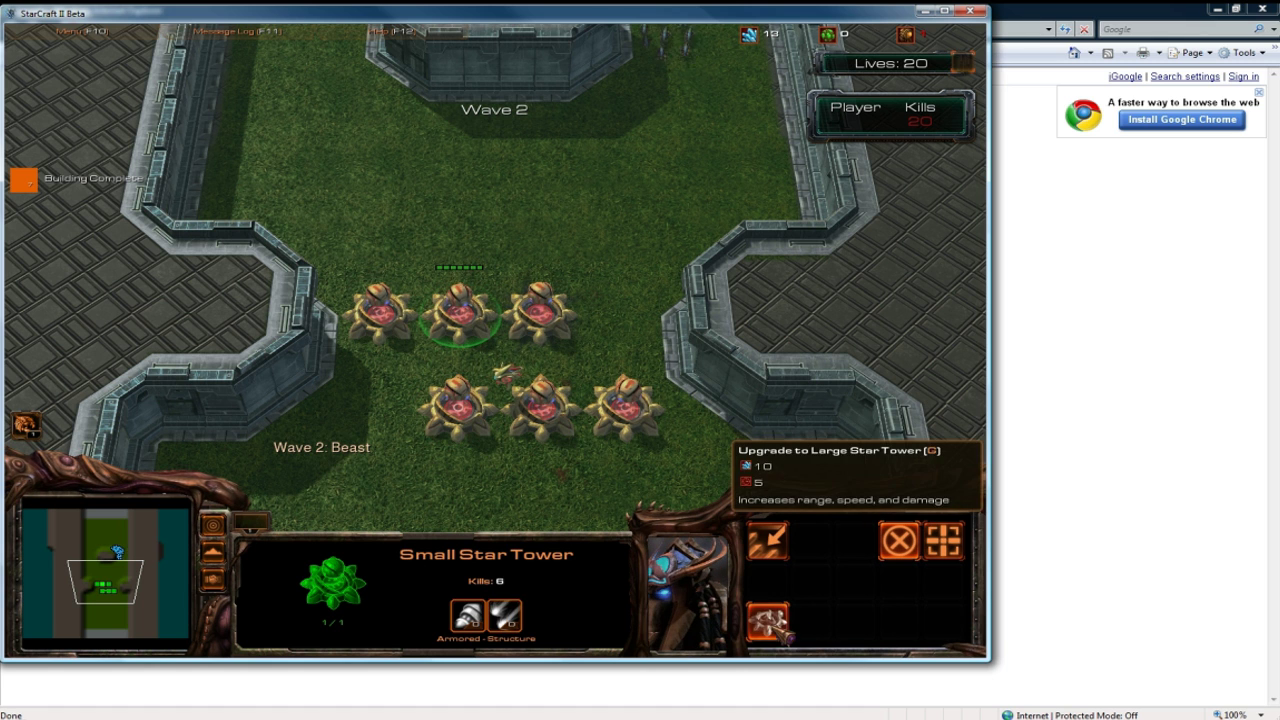
{"action": "left_click", "coordinate": [767, 538]}
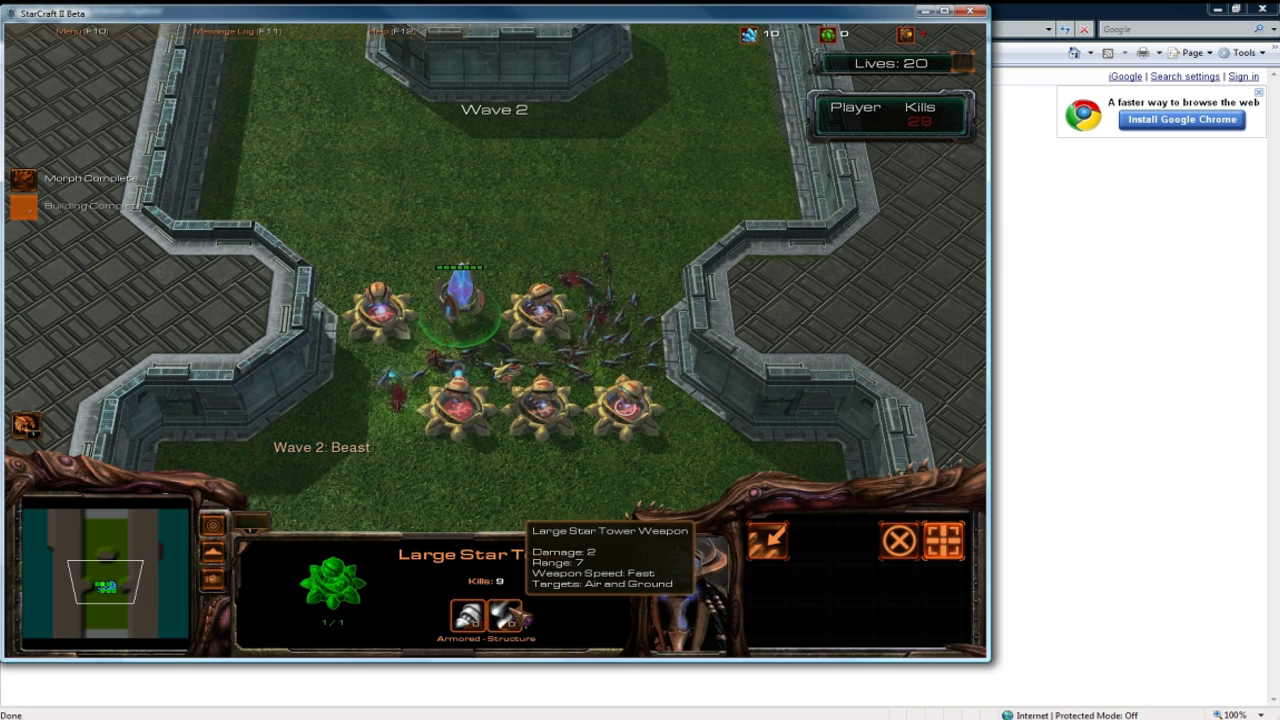
{"action": "left_click", "coordinate": [455, 405]}
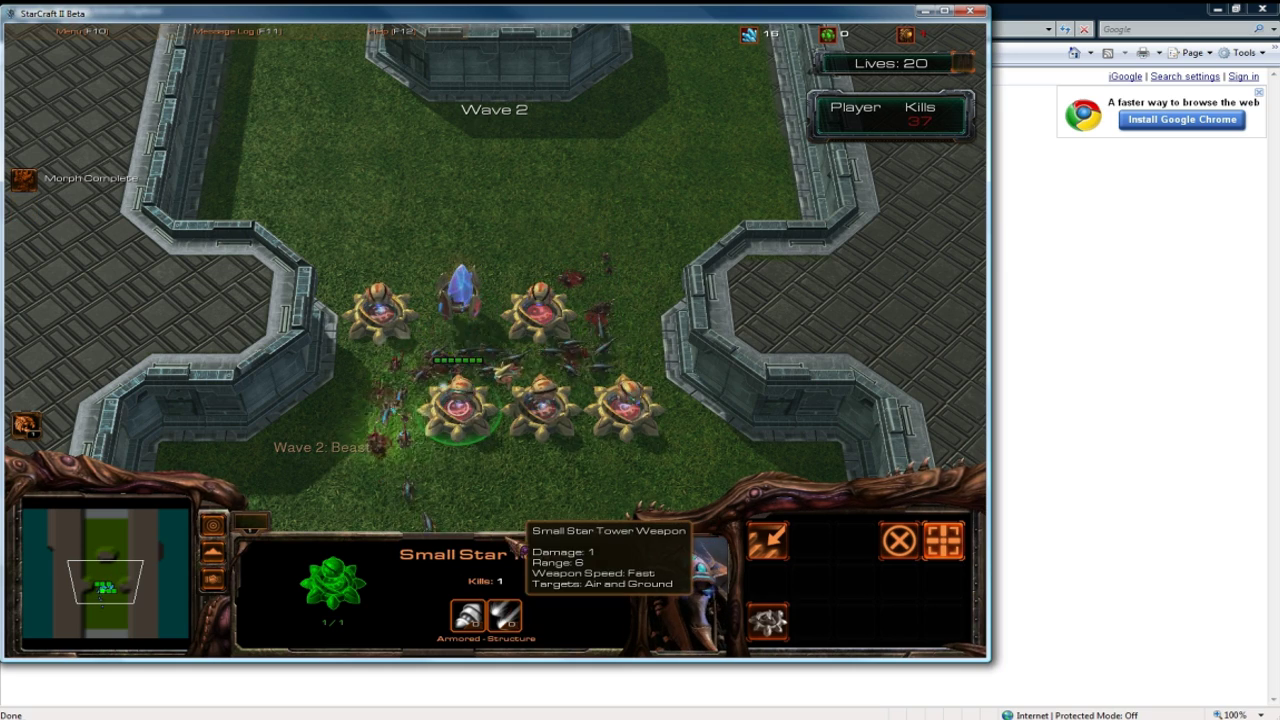
- Follow the wave 2 enemies to the southern end of the map and check the remaining lives
{"action": "key", "text": "Down"}
{"action": "key", "text": "Down"}
{"action": "key", "text": "Up"}
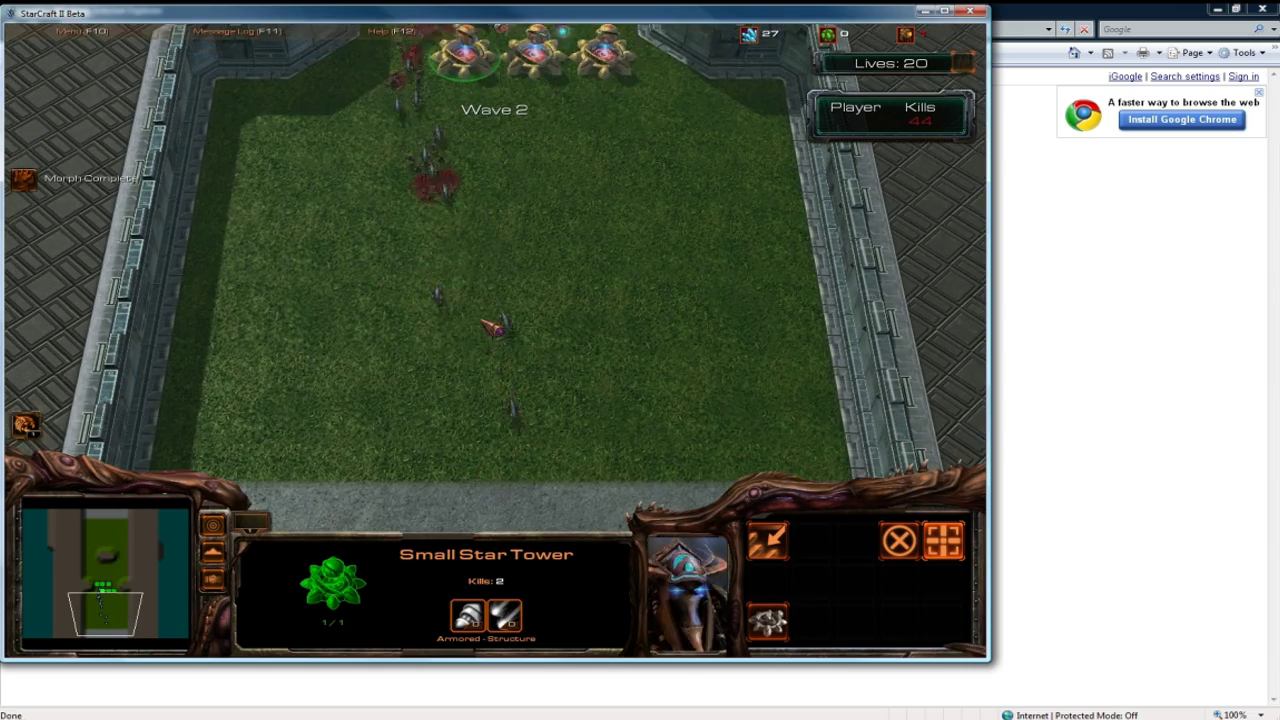
{"action": "key", "text": "Down"}
{"action": "key", "text": "Up"}
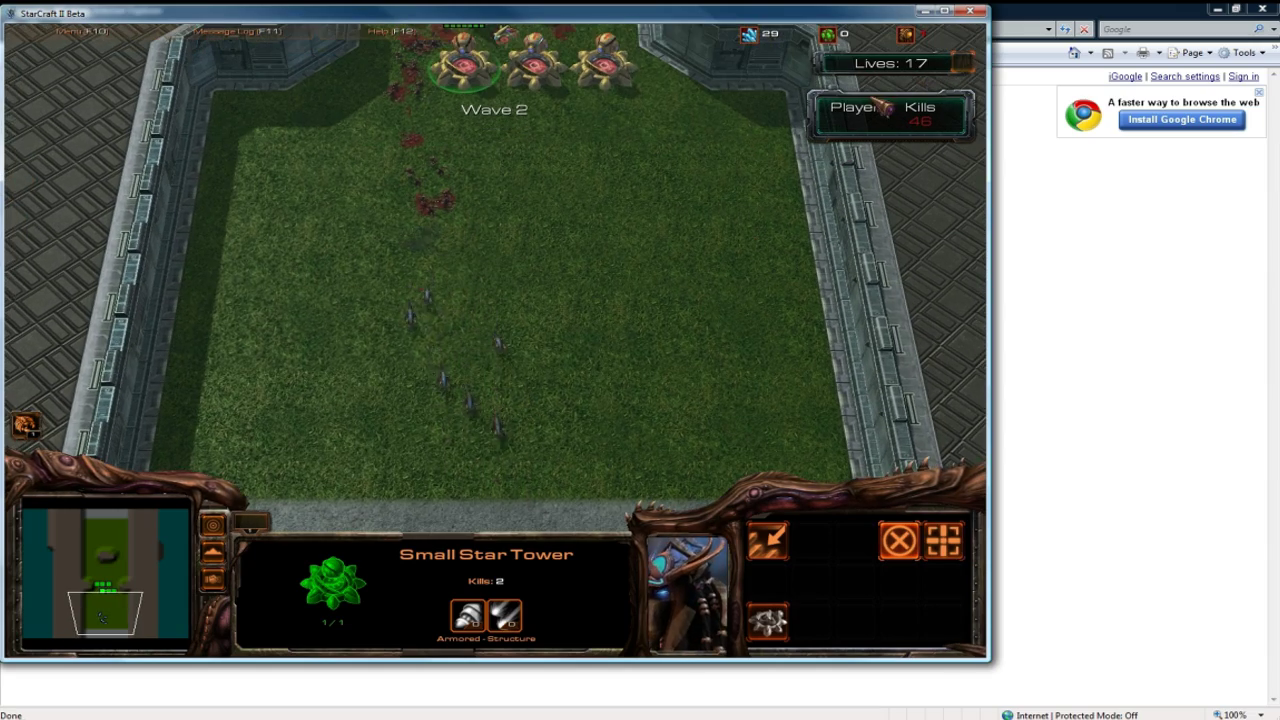
{"action": "key", "text": "Up"}
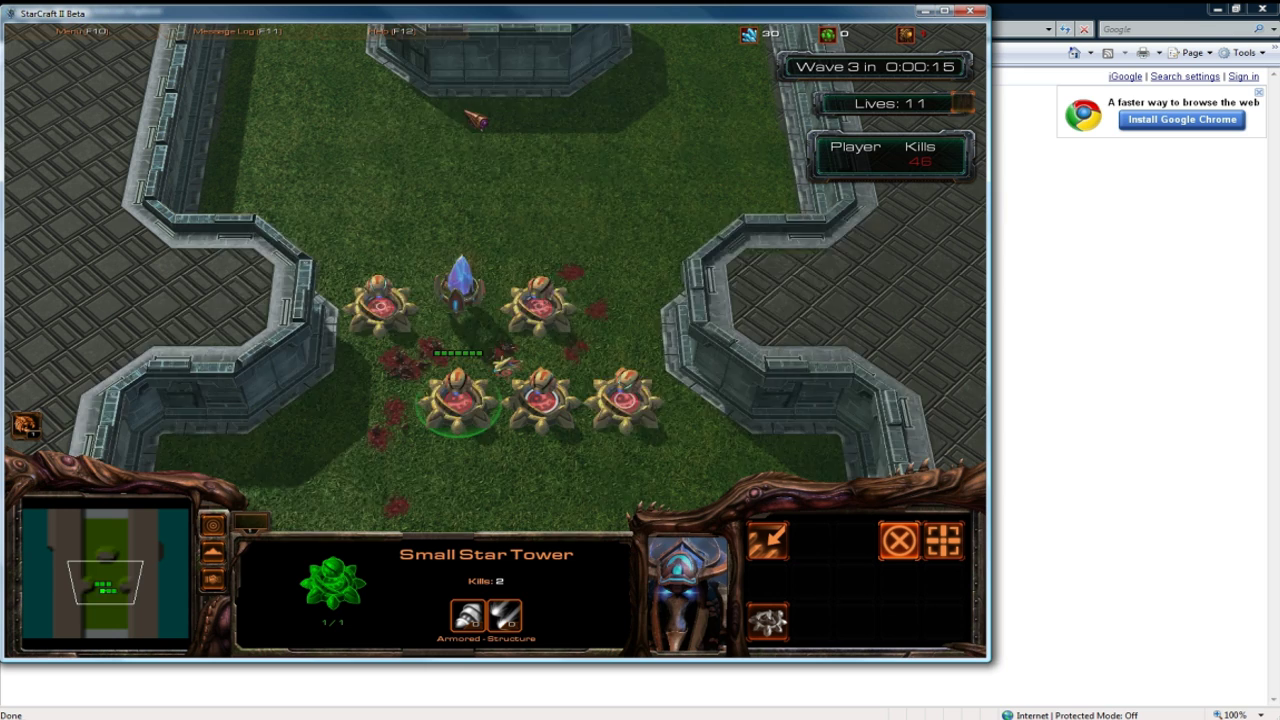
{"action": "key", "text": "Down"}
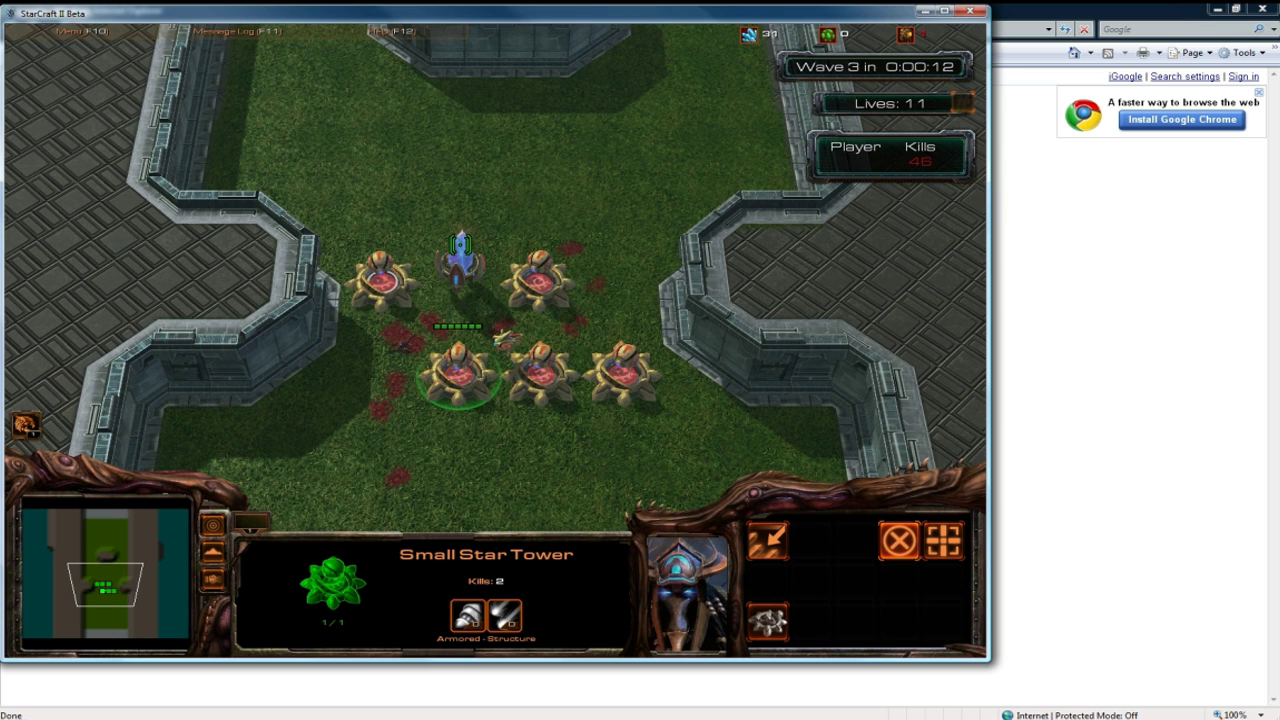
- Have the Star Builder build three more Small Star Towers southwest of the second row, stepping toward the western wall
{"action": "left_click_drag", "start_coordinate": [414, 264], "coordinate": [636, 448]}
{"action": "key", "text": "b"}
{"action": "key", "text": "s"}
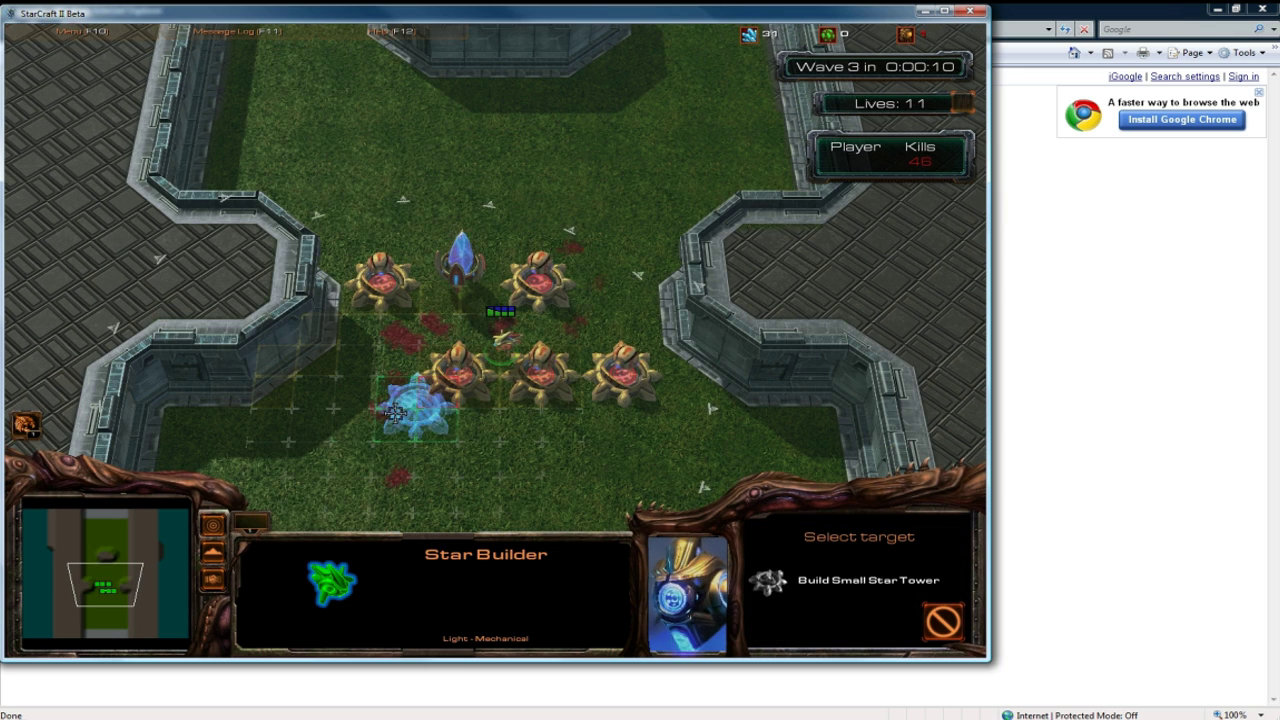
{"action": "left_click", "coordinate": [415, 433], "text": "shift"}
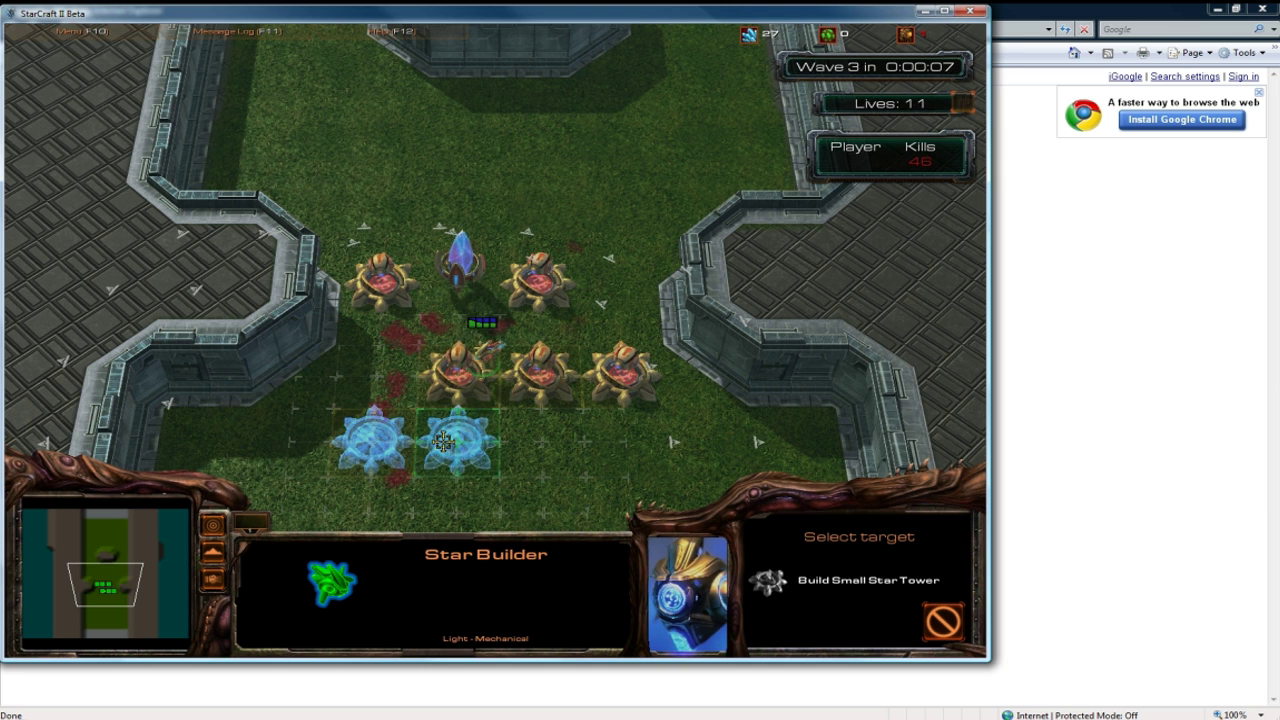
{"action": "left_click", "coordinate": [286, 475], "text": "shift"}
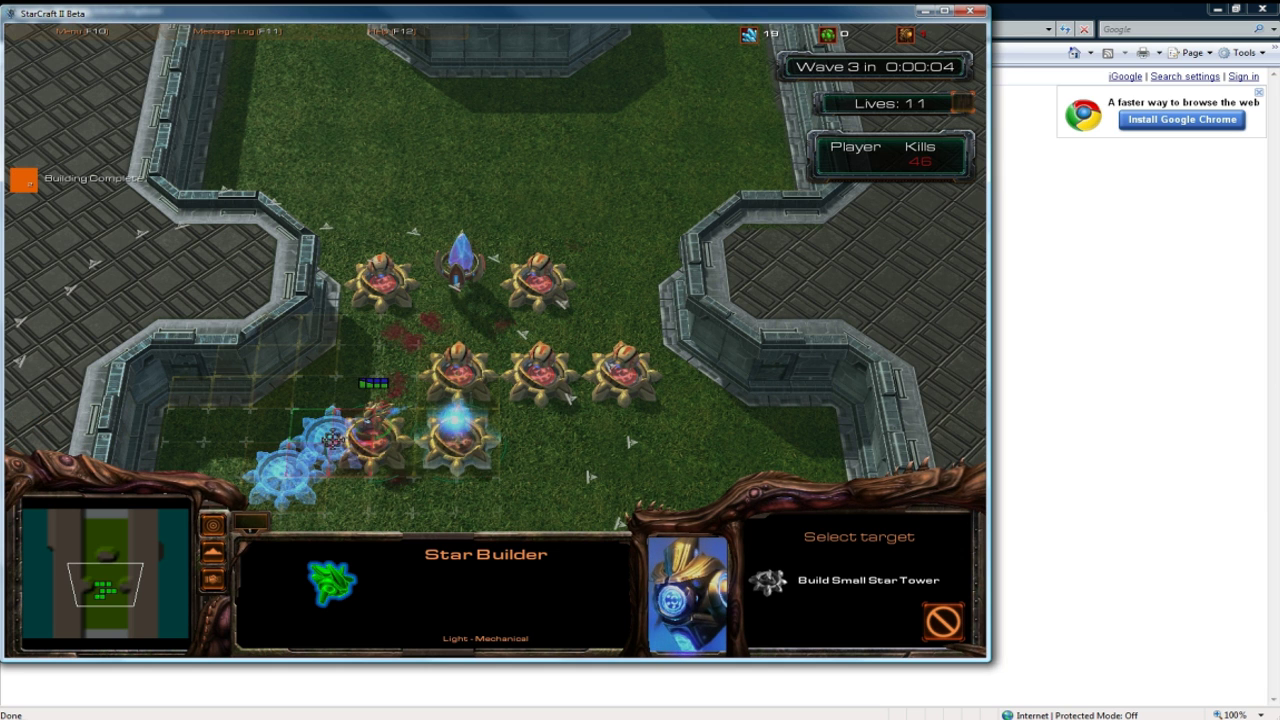
{"action": "key", "text": "Escape"}
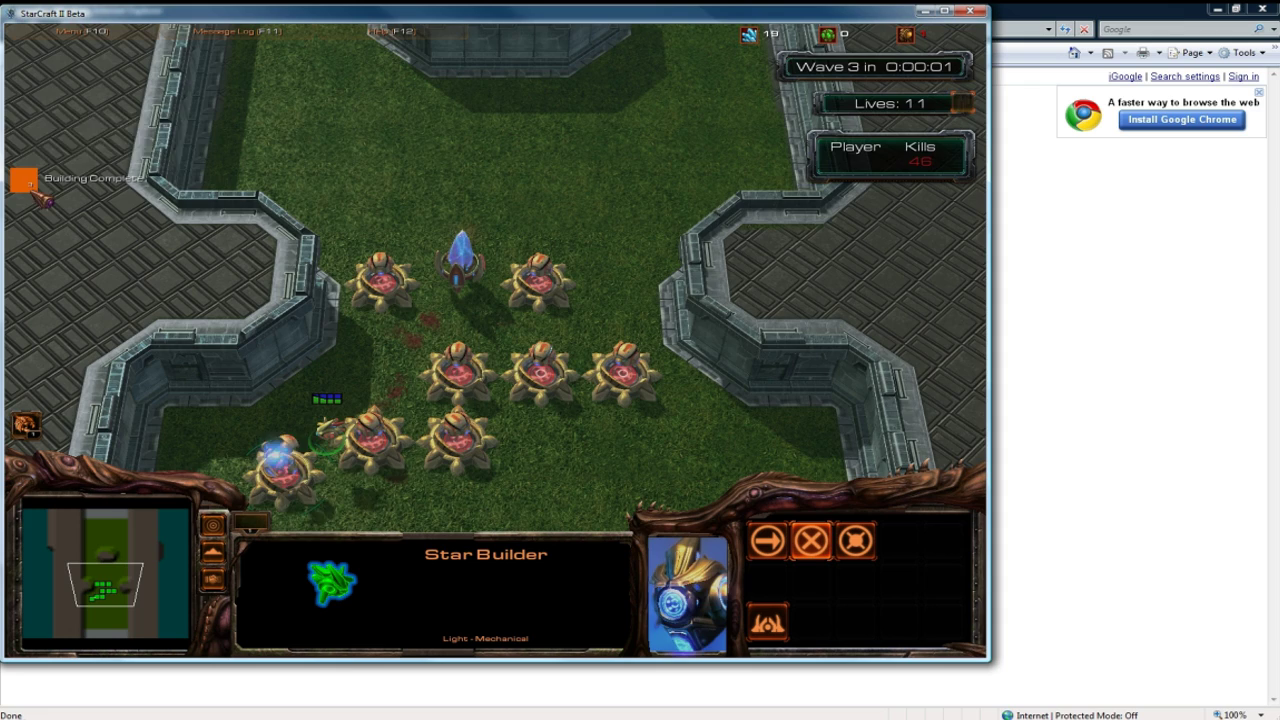
- Build two adjacent Small Star Towers against the western wall, south of the westernmost tower
{"action": "key", "text": "Down"}
{"action": "key", "text": "Left"}
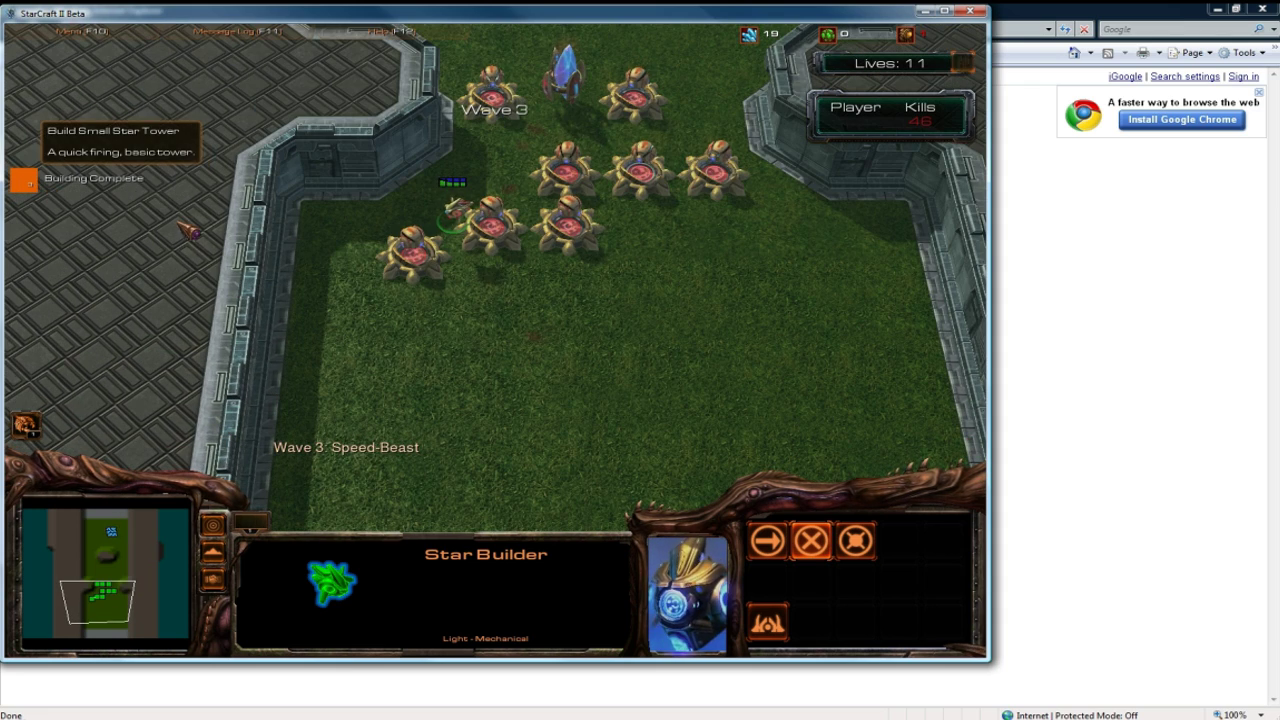
{"action": "key", "text": "b"}
{"action": "key", "text": "s"}
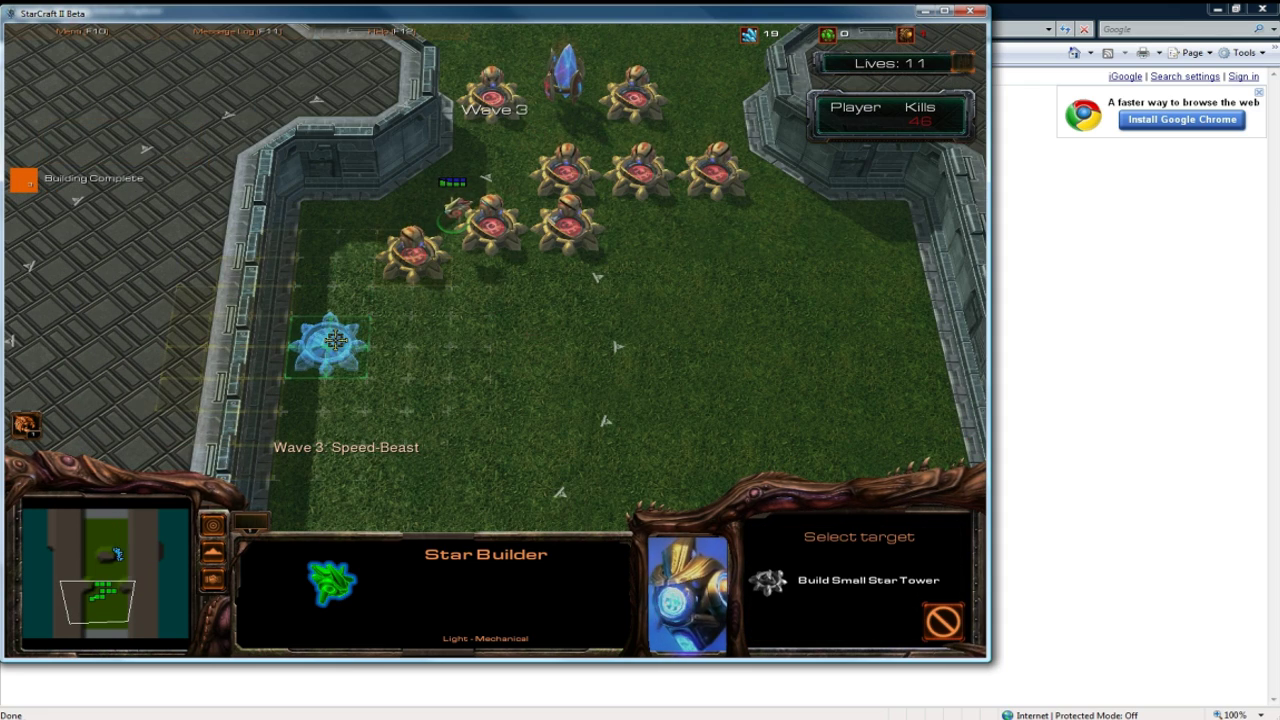
{"action": "left_click", "coordinate": [335, 341], "text": "shift"}
{"action": "left_click", "coordinate": [411, 344], "text": "shift"}
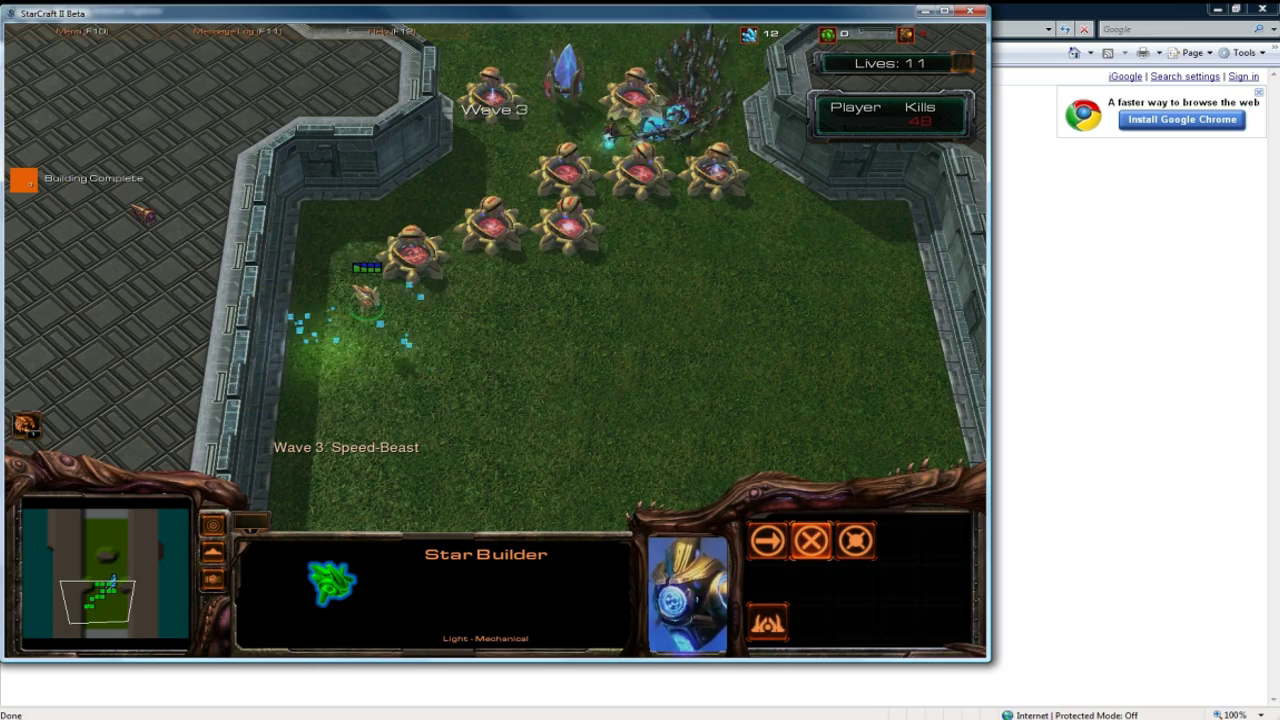
- Follow the wave 3 Speed-Beasts through the tower maze and down to the southern exit
{"action": "key", "text": "Up"}
{"action": "key", "text": "Down"}
{"action": "key", "text": "Down"}
{"action": "key", "text": "Up"}
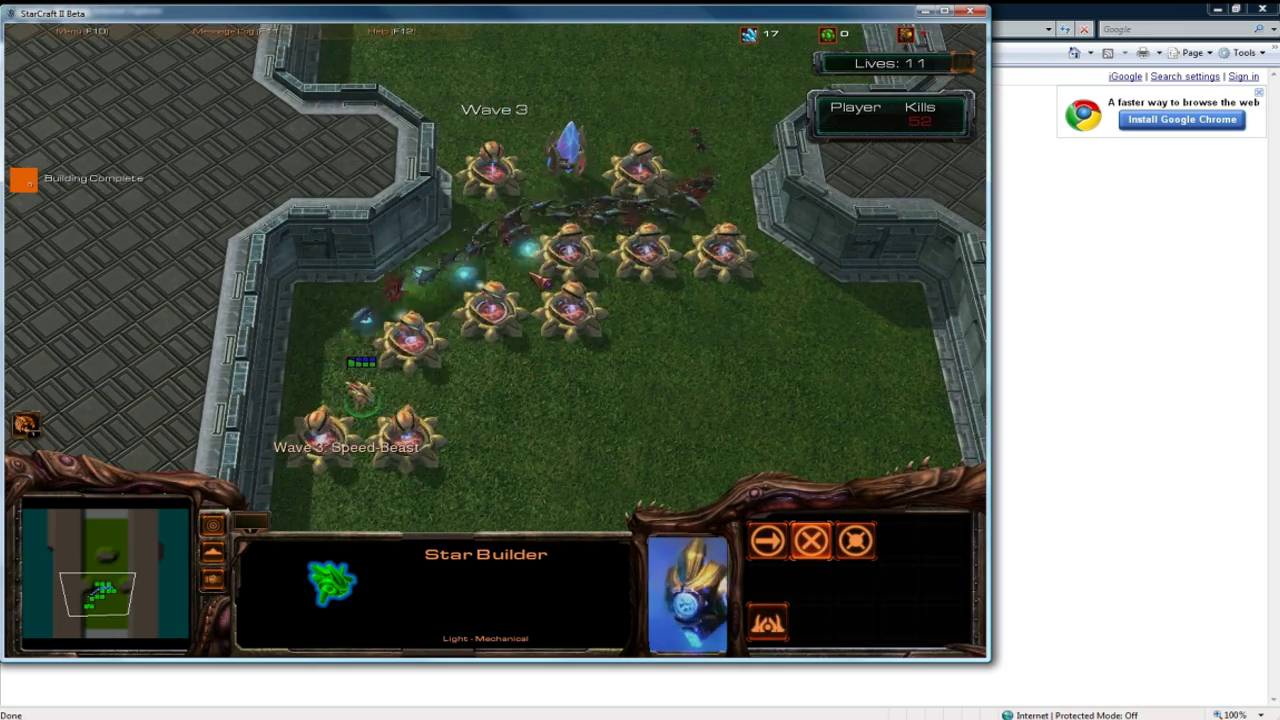
{"action": "key", "text": "Down"}
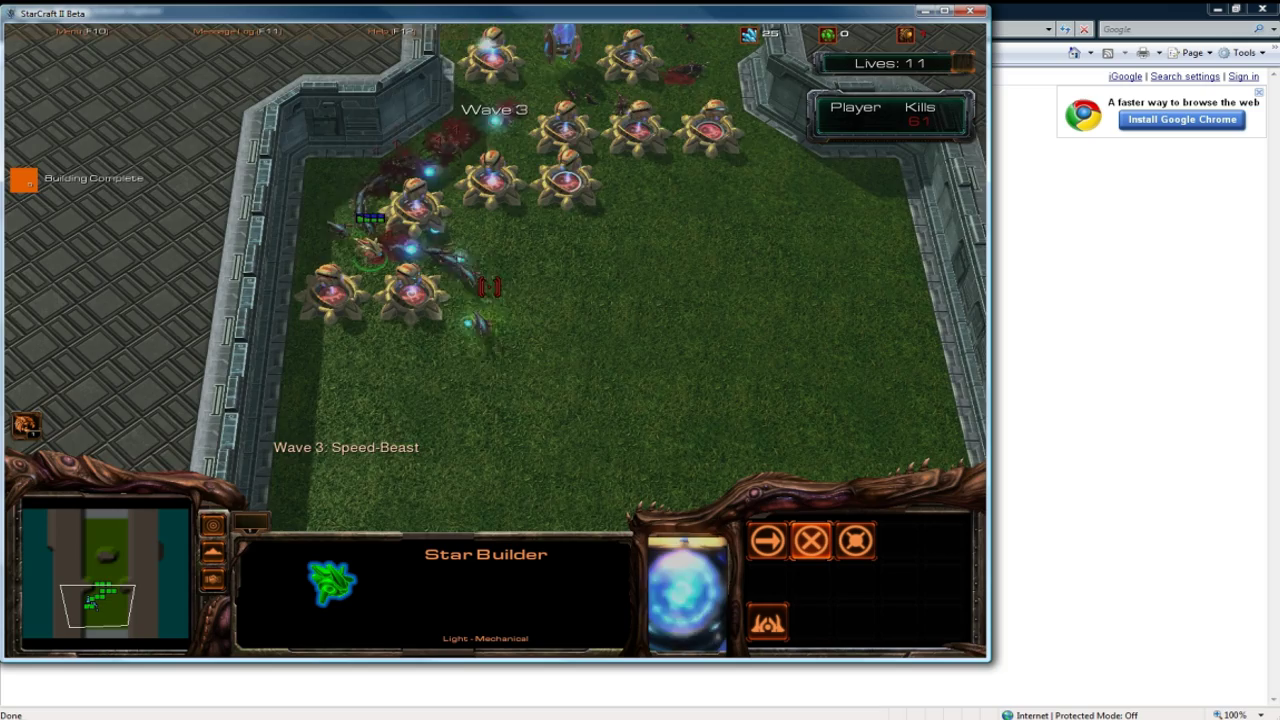
{"action": "key", "text": "Up"}
{"action": "key", "text": "Down"}
{"action": "key", "text": "Up"}
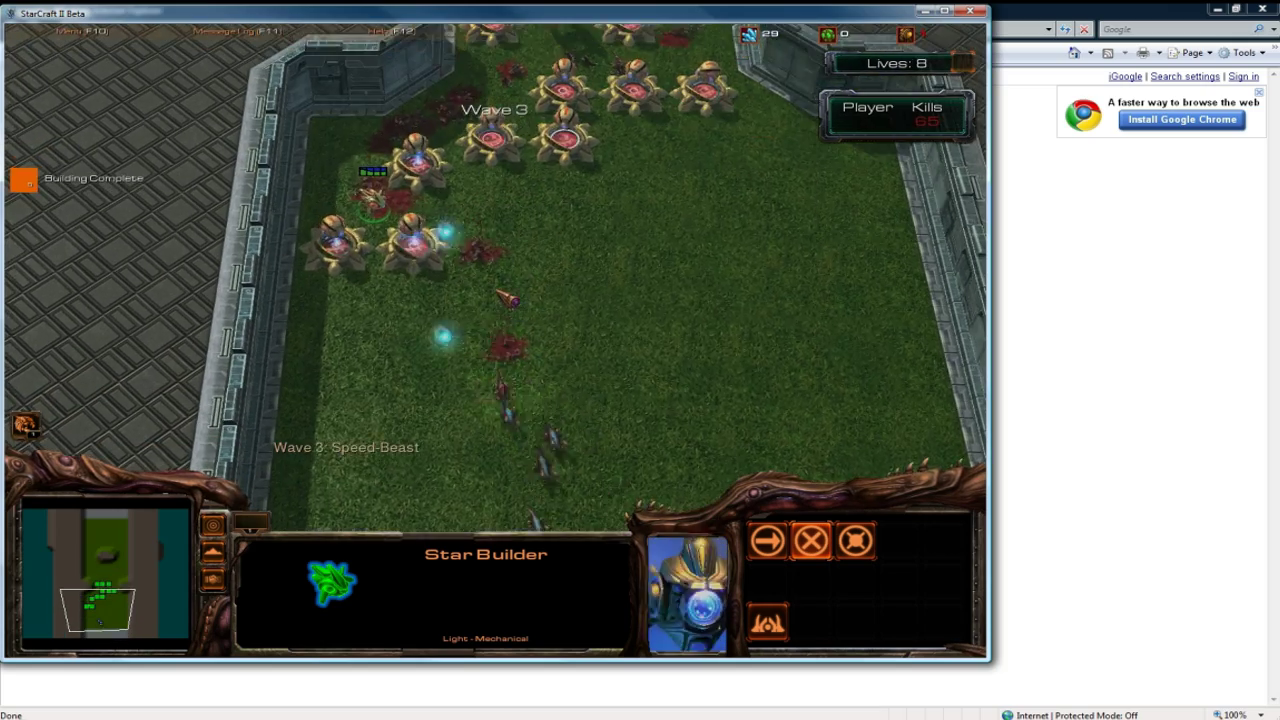
{"action": "key", "text": "Down"}
{"action": "key", "text": "Up"}
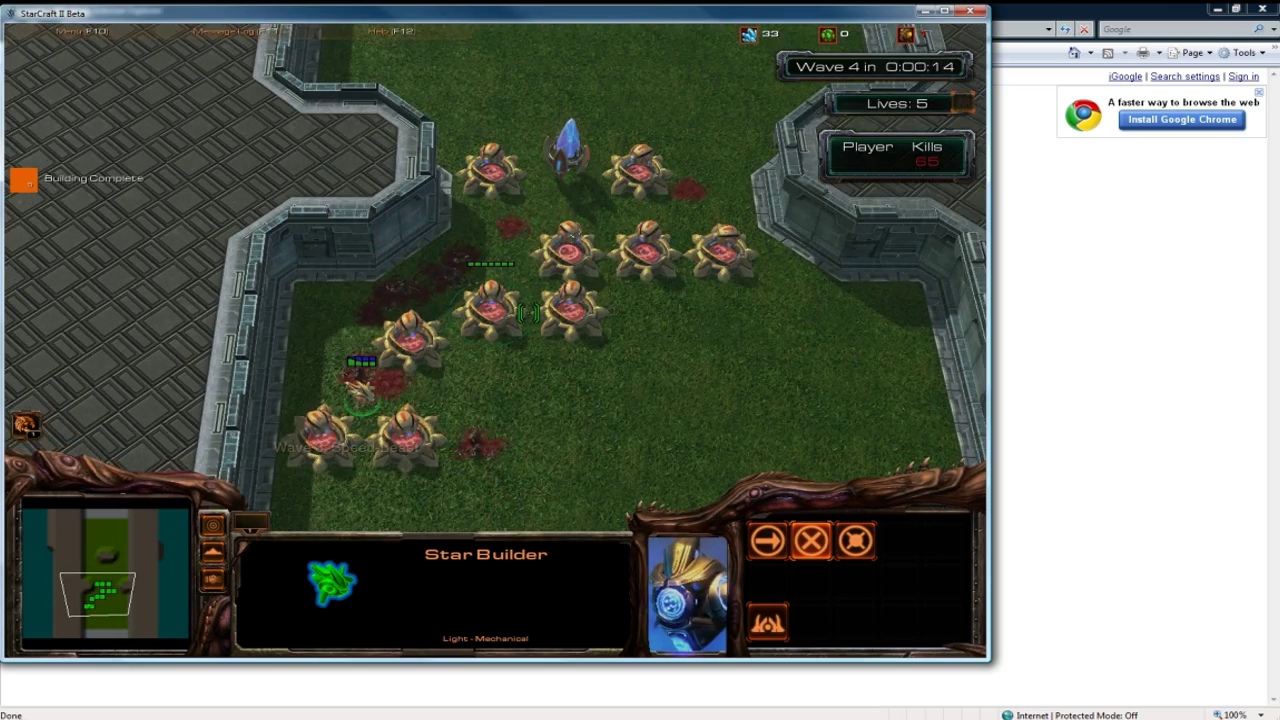
- Have the Star Builder build three more Small Star Towers, extending the southern row eastward from the two by the western wall
{"action": "key", "text": "Down"}
{"action": "key", "text": "Up"}
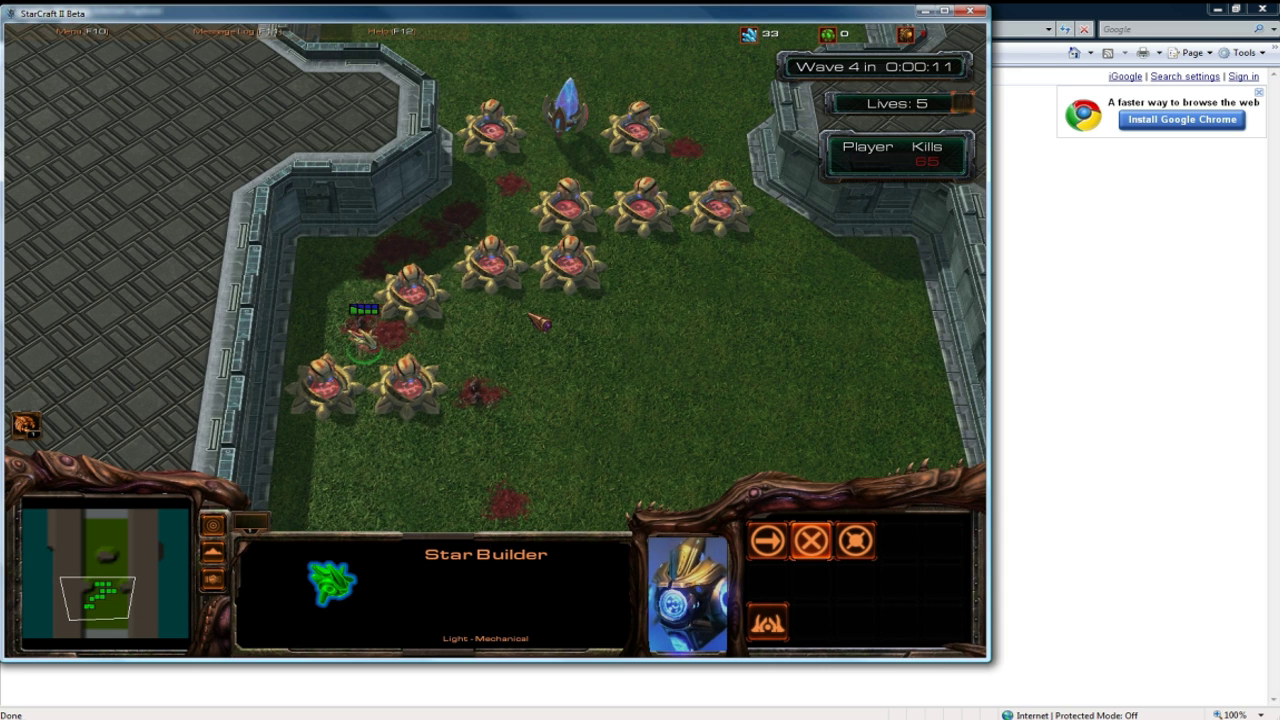
{"action": "key", "text": "b"}
{"action": "key", "text": "s"}
{"action": "left_click", "coordinate": [487, 377], "text": "shift"}
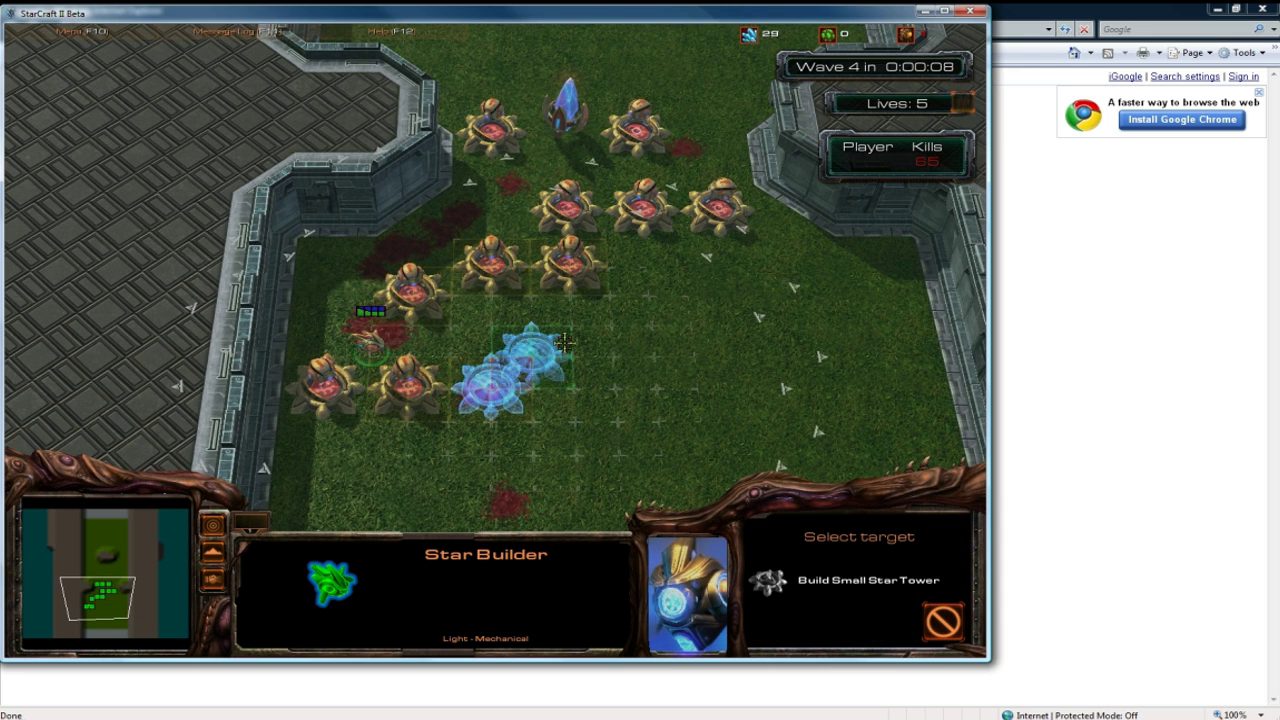
{"action": "left_click", "coordinate": [567, 343], "text": "shift"}
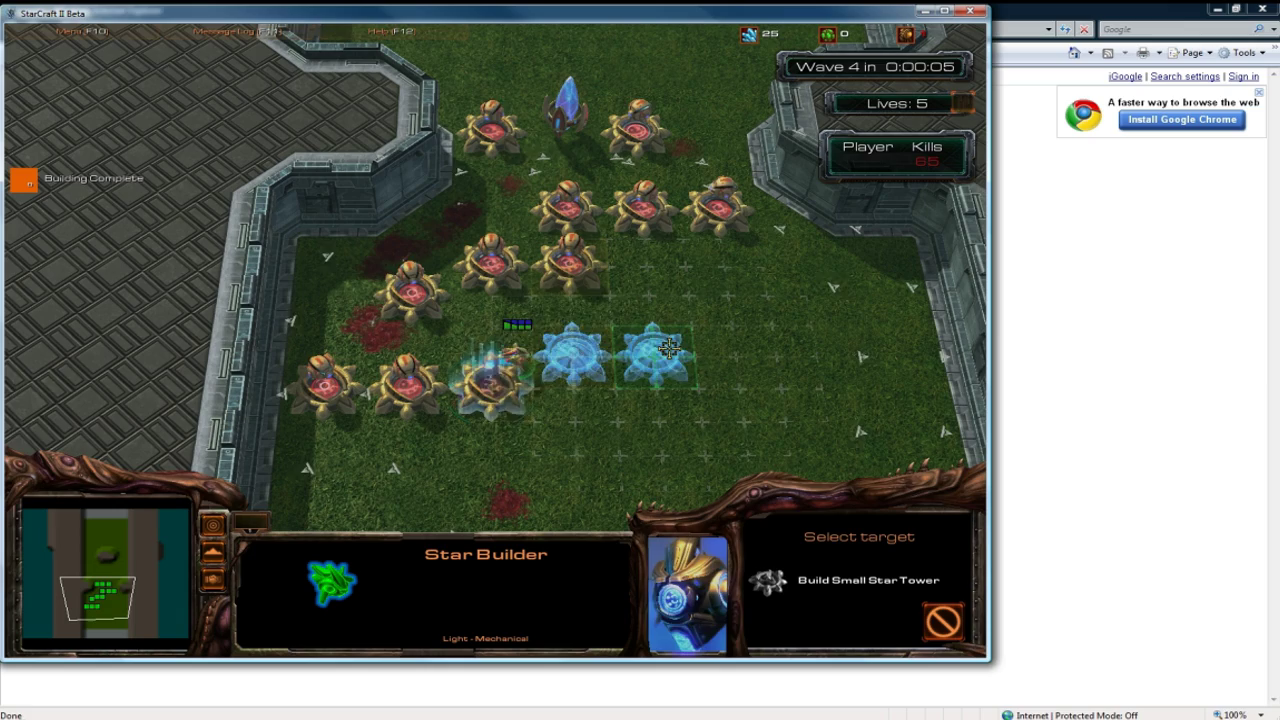
{"action": "left_click", "coordinate": [660, 346], "text": "shift"}
{"action": "key", "text": "s"}
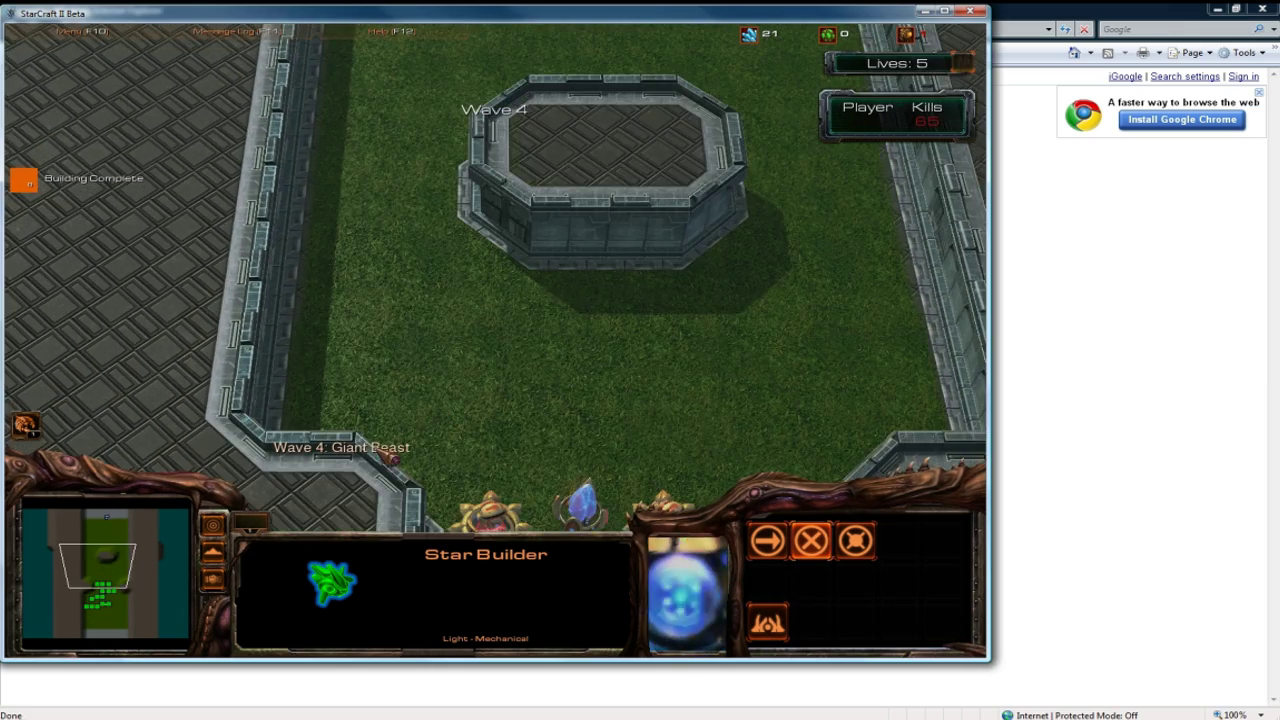
- Inspect a wave 4 Giant Beast, and send the Star Builder north to the gap below the second tower row
{"action": "key", "text": "Up"}
{"action": "left_click", "coordinate": [662, 311]}
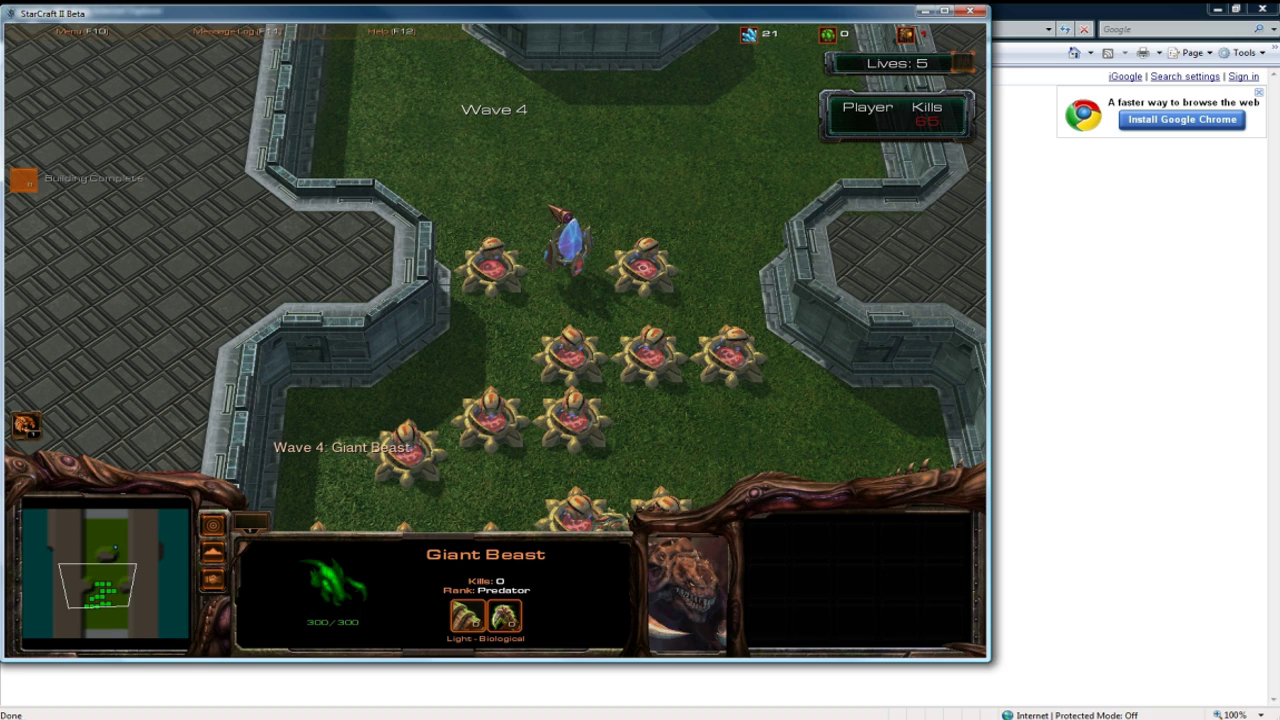
{"action": "left_click_drag", "start_coordinate": [600, 374], "coordinate": [834, 562]}
{"action": "key", "text": "Down"}
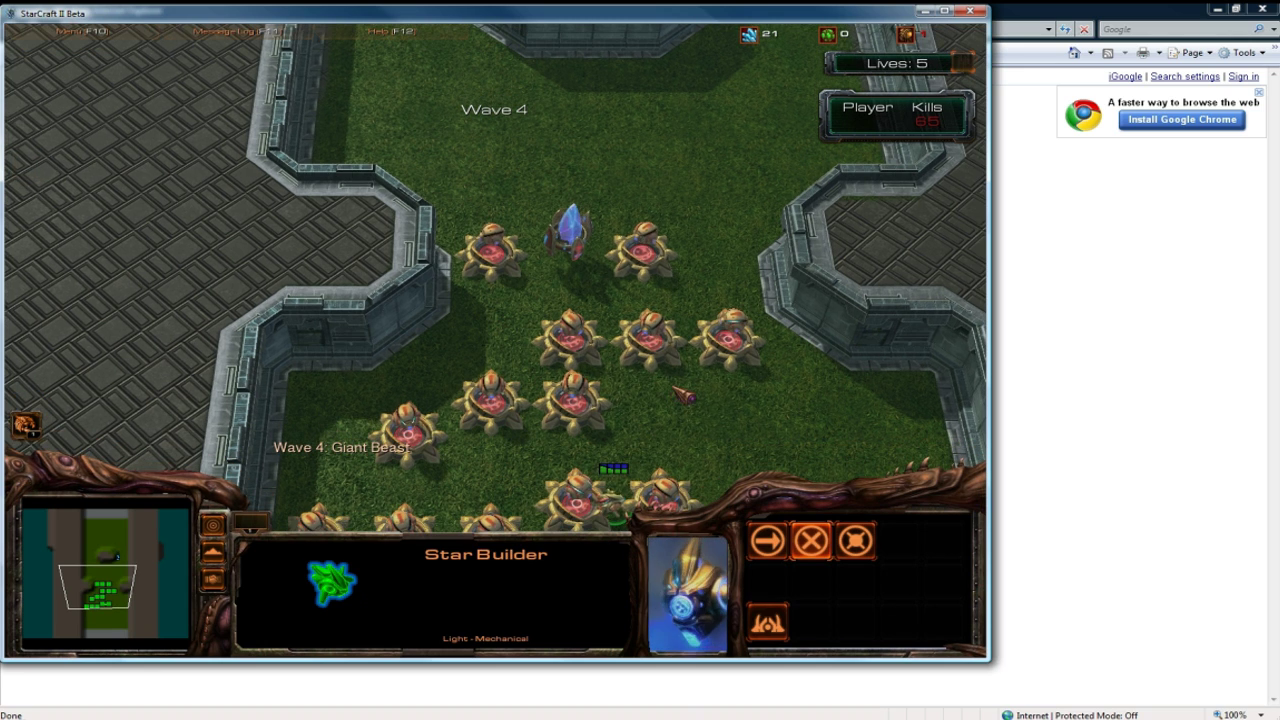
{"action": "right_click", "coordinate": [675, 383]}
- Upgrade the middle Small Star Tower of the second row to a Large Star Tower
{"action": "key", "text": "Up"}
{"action": "left_click", "coordinate": [655, 420]}
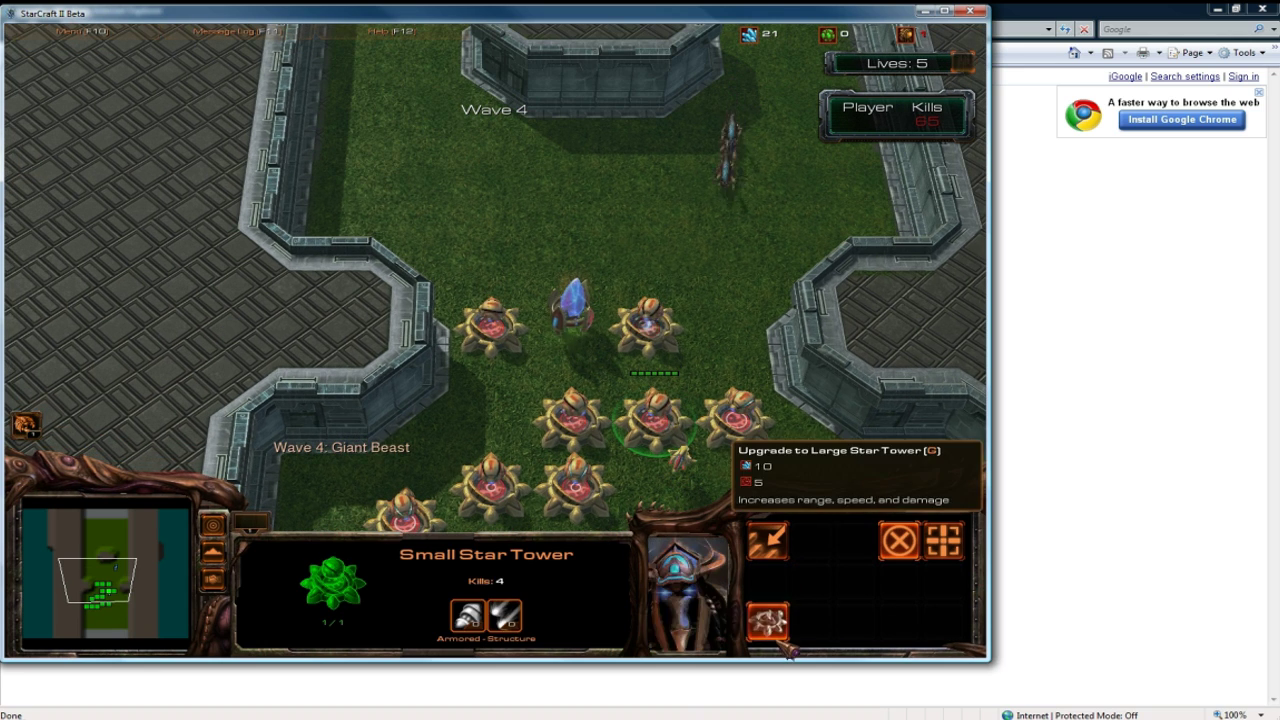
{"action": "left_click", "coordinate": [768, 541]}
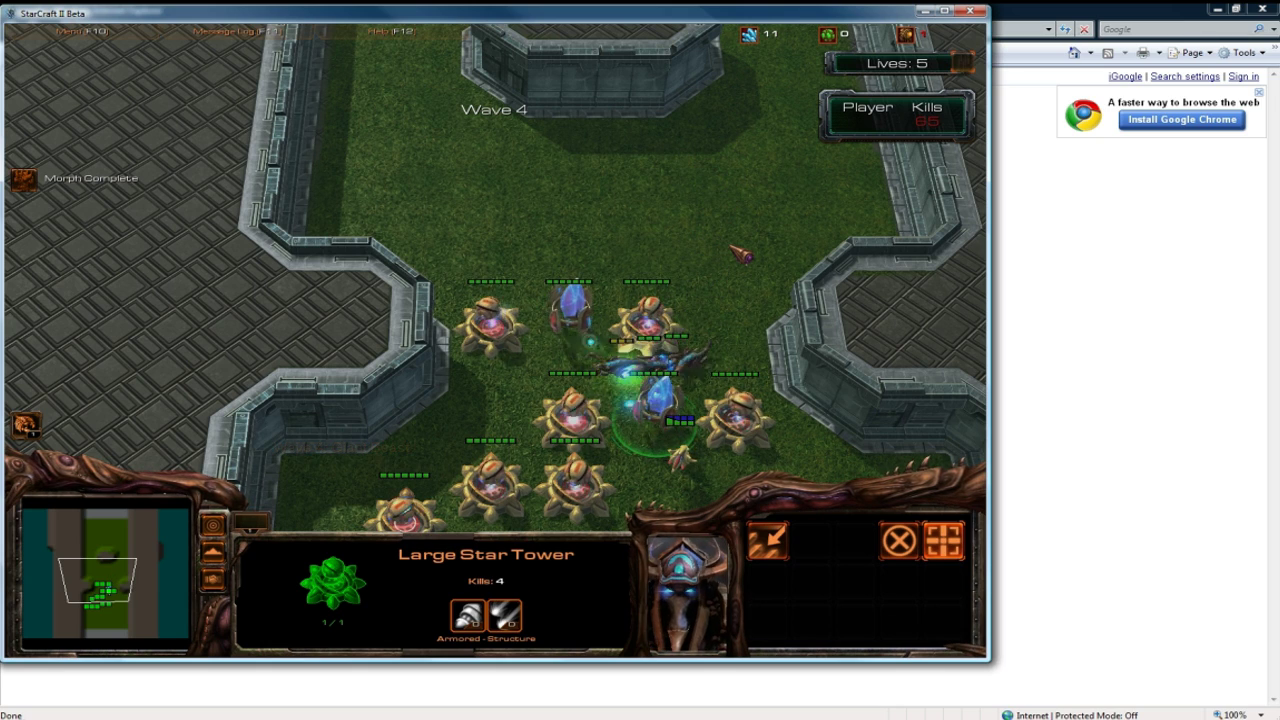
- Follow the wave 4 Giant Beasts through the tower maze toward the southern exit
{"action": "key", "text": "Down"}
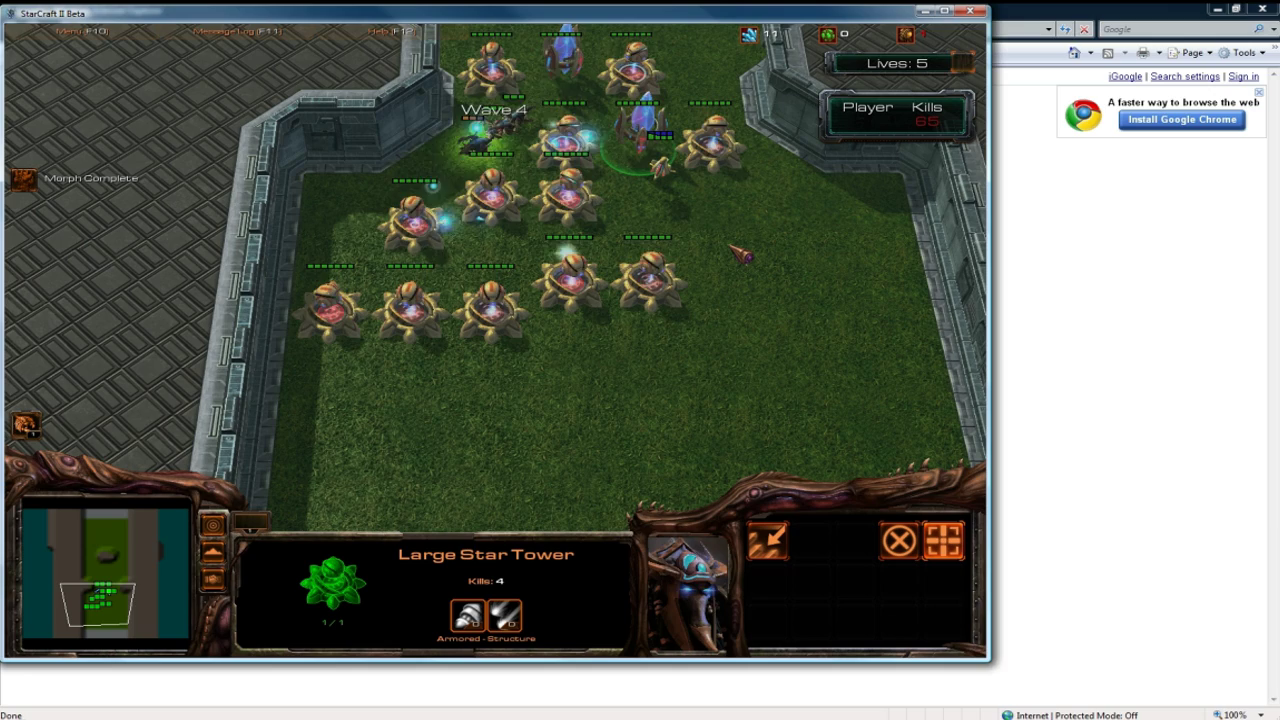
{"action": "key", "text": "Up"}
{"action": "key", "text": "Down"}
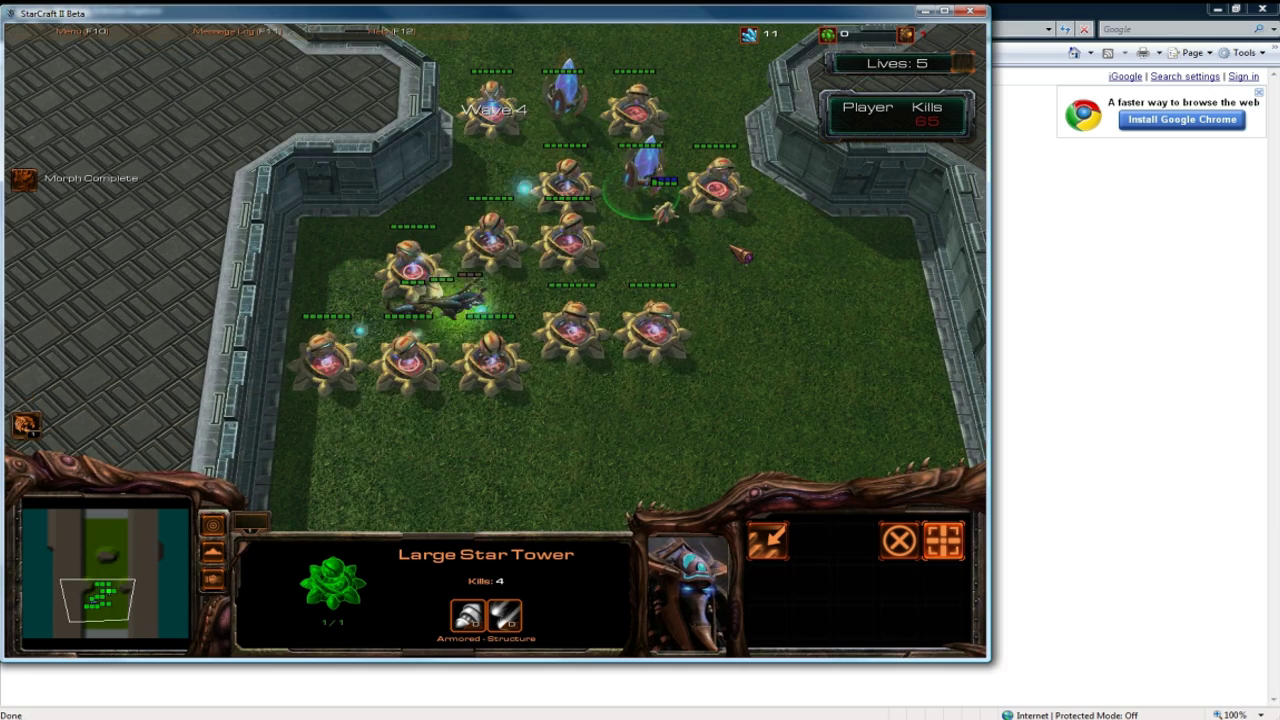
{"action": "key", "text": "Down"}
{"action": "key", "text": "Down"}
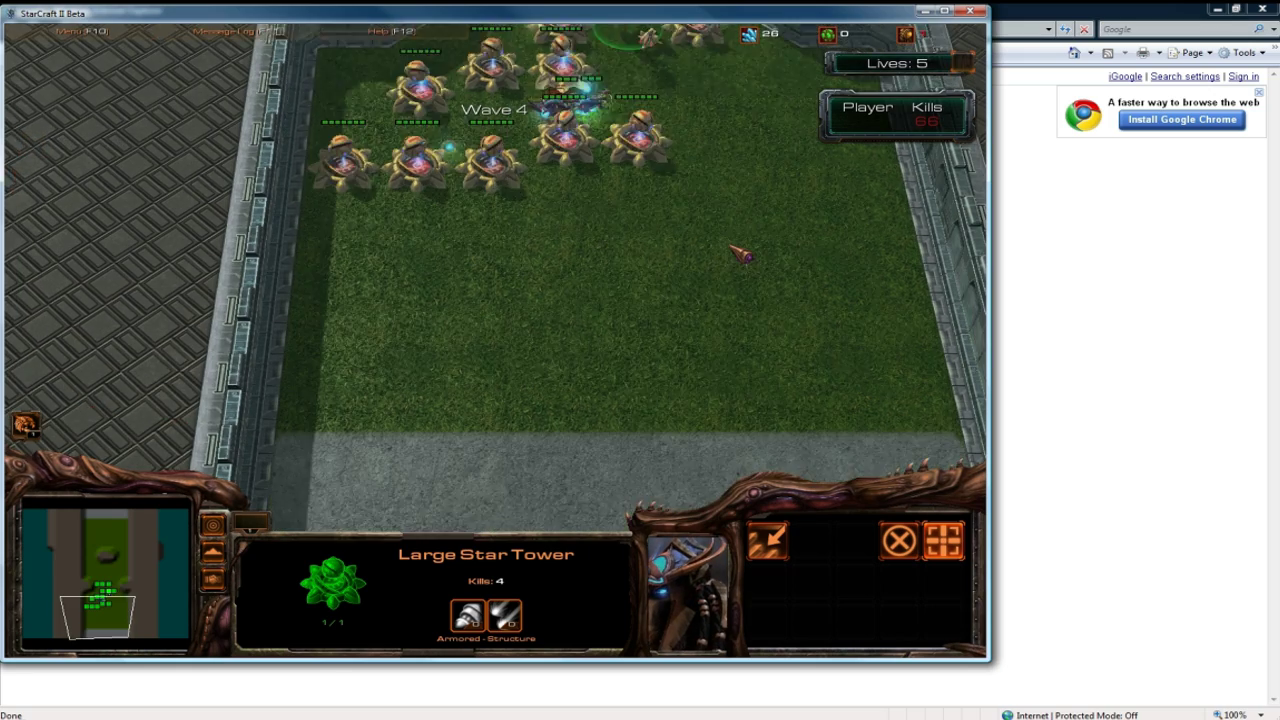
{"action": "key", "text": "Up"}
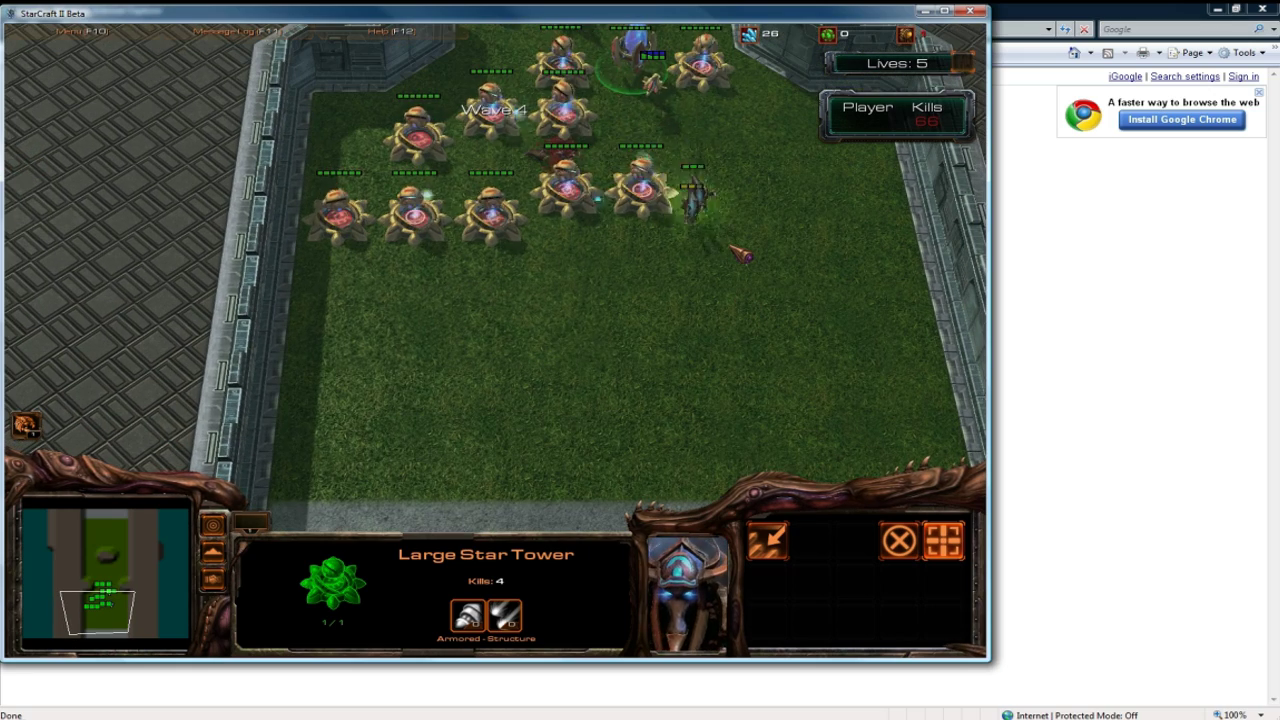
{"action": "key", "text": "Down"}
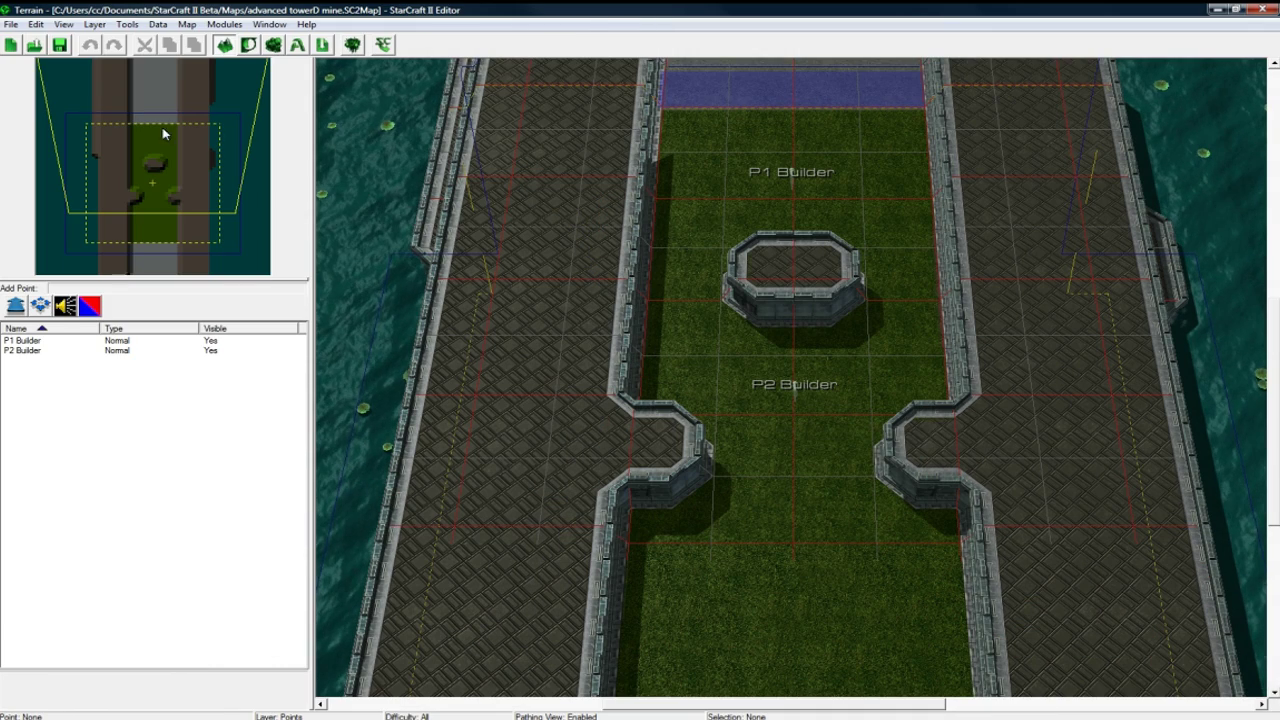
- Switch to the StarCraft II Editor and create a new 80 by 80 map with the Korhal (Urban) texture set
{"action": "left_click", "coordinate": [10, 24]}
{"action": "left_click", "coordinate": [30, 40]}
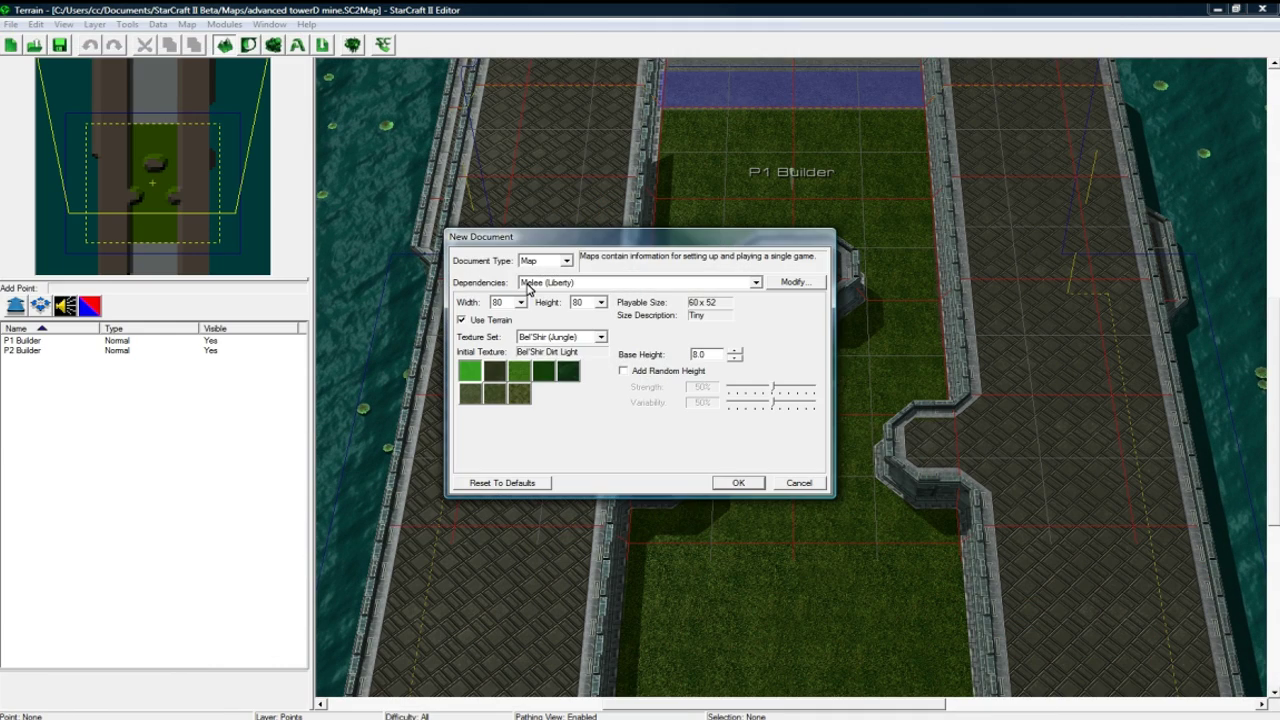
{"action": "left_click", "coordinate": [572, 340]}
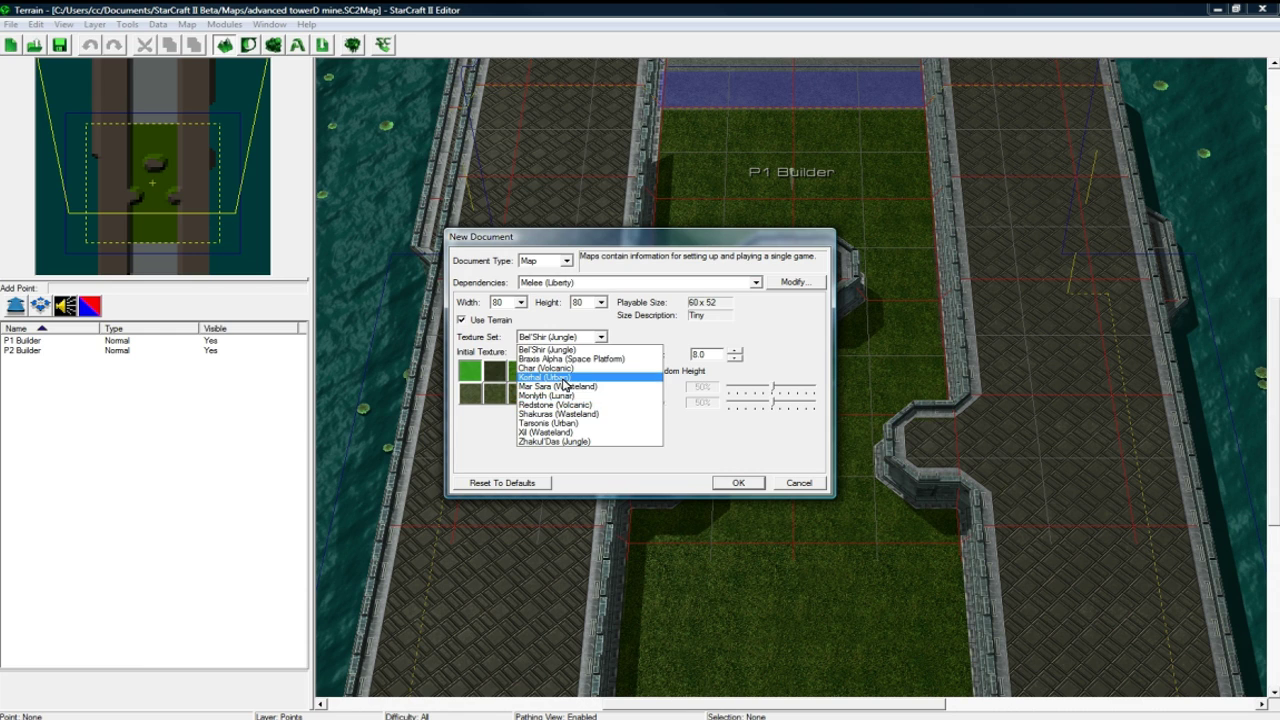
{"action": "left_click", "coordinate": [573, 385]}
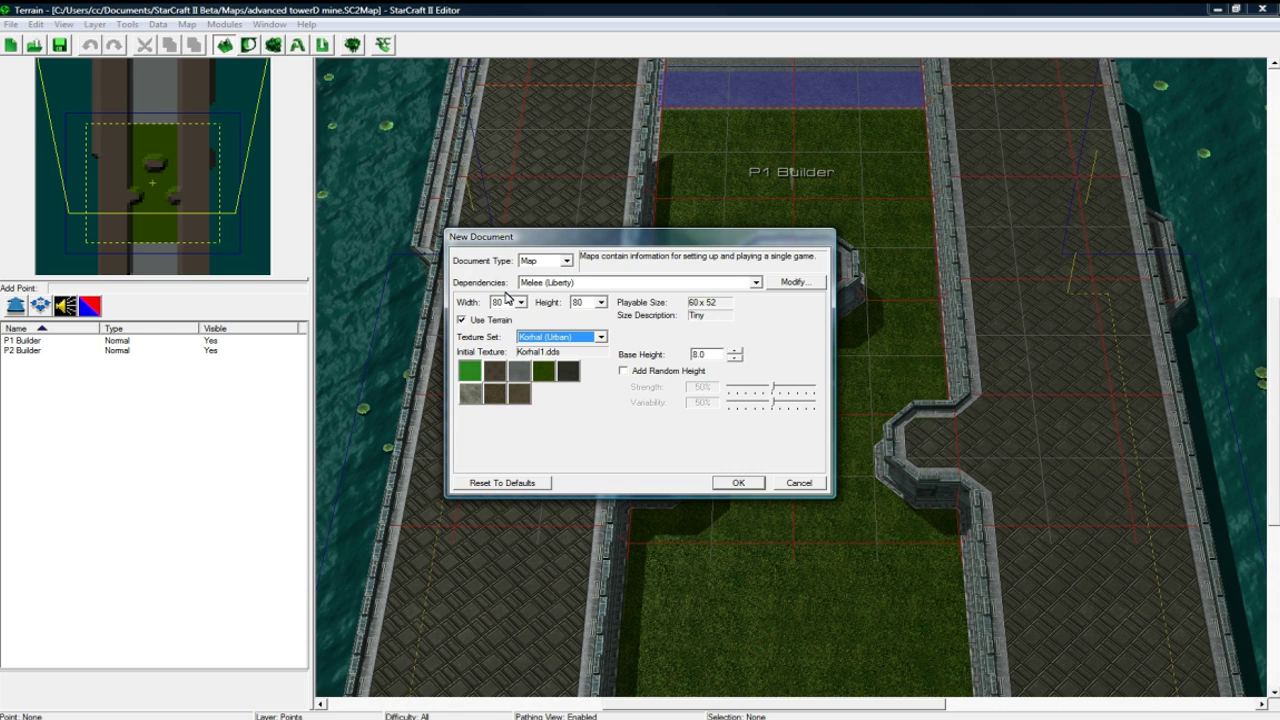
{"action": "left_click", "coordinate": [736, 483]}
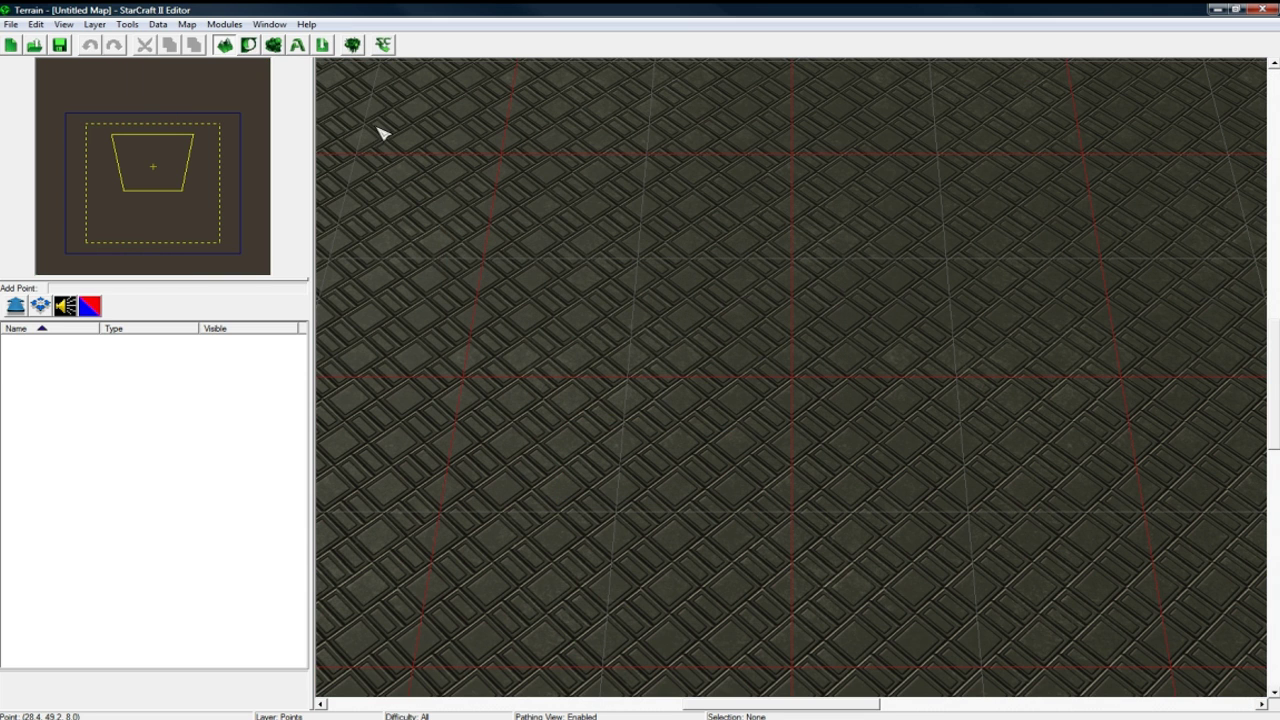
- Raise a long north-south Korhal Skyscraper cliff strip across the map's western part, using a square cliff brush of size 10.50
{"action": "scroll", "coordinate": [723, 308], "scroll_direction": "down", "scroll_amount": 10}
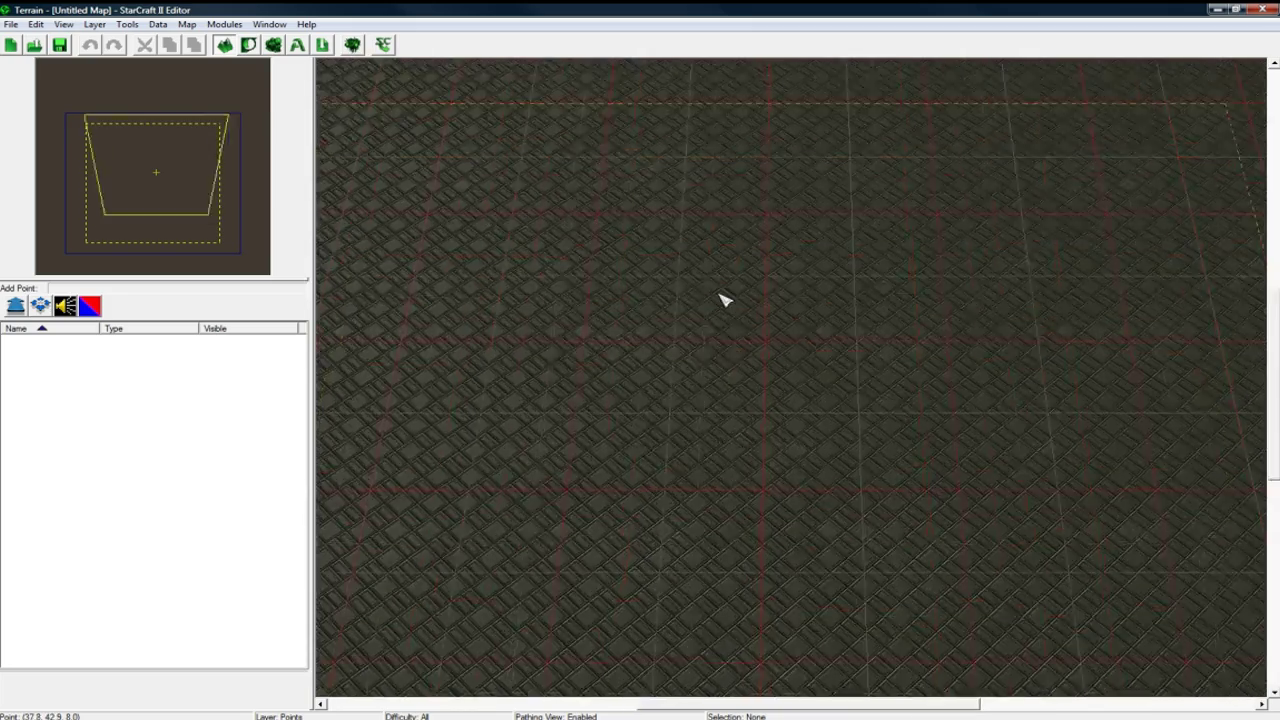
{"action": "scroll", "coordinate": [753, 342], "scroll_direction": "up", "scroll_amount": 5}
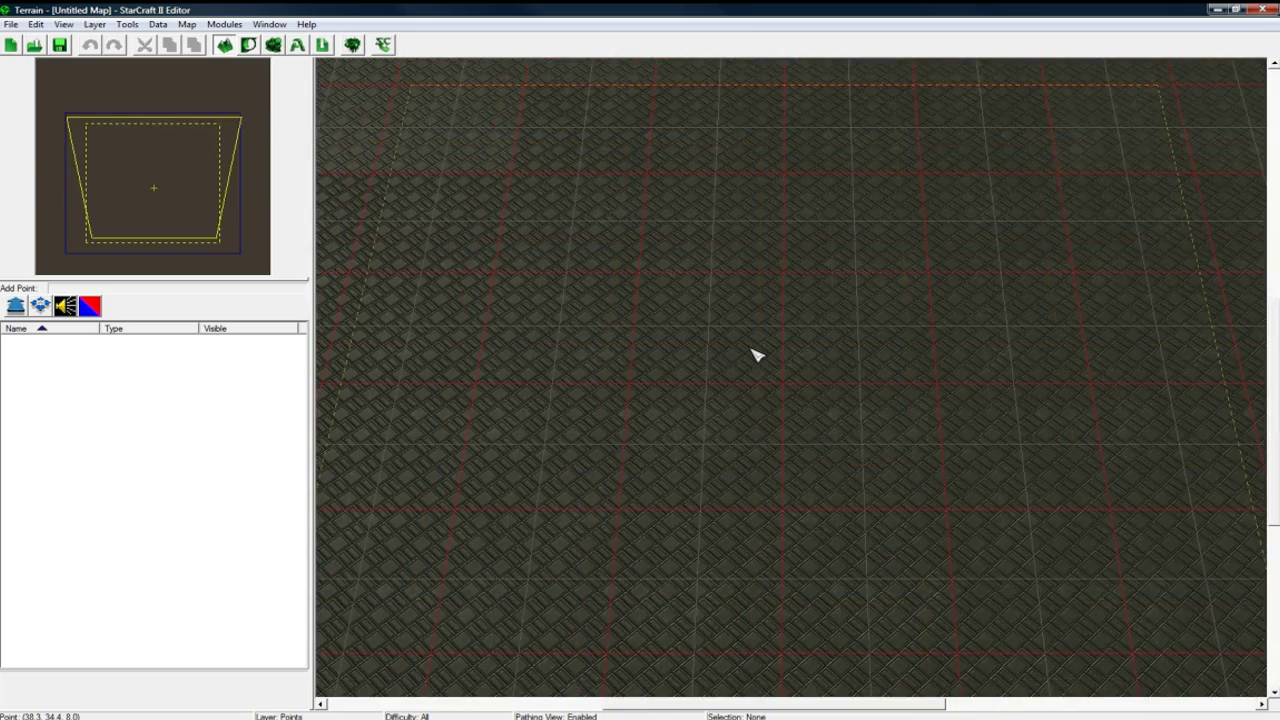
{"action": "key", "text": "t"}
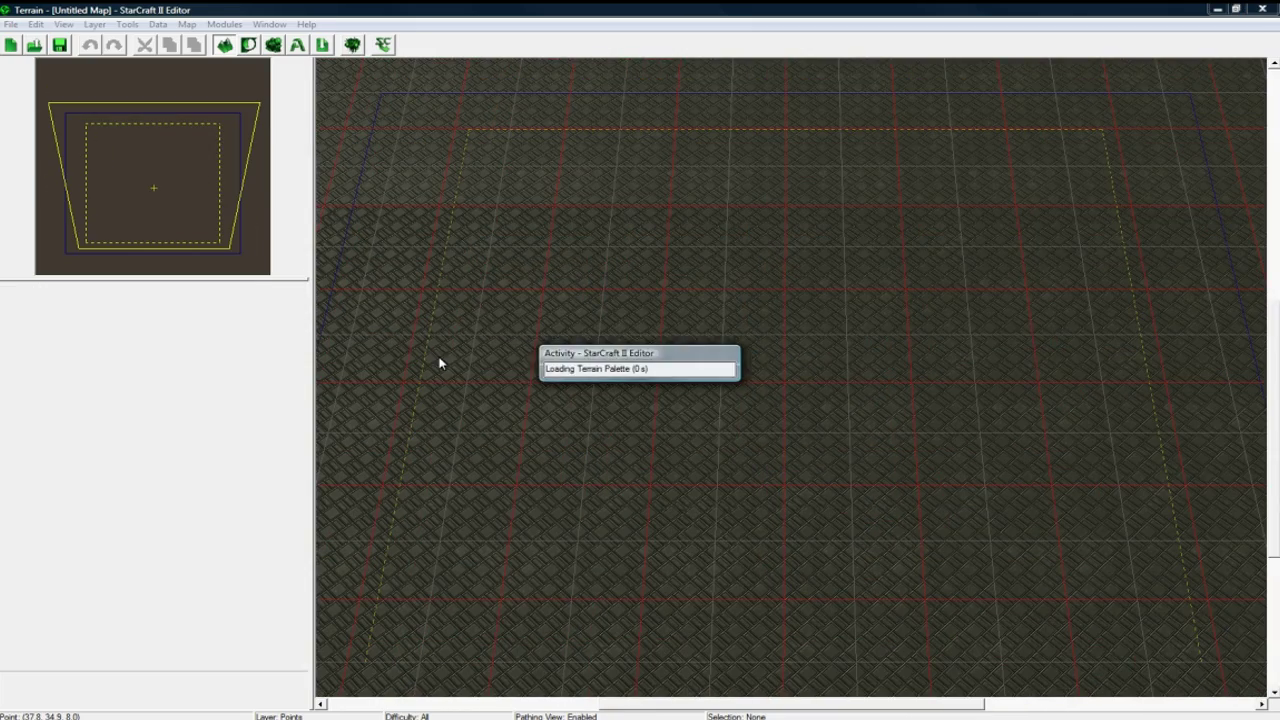
{"action": "left_click", "coordinate": [90, 307]}
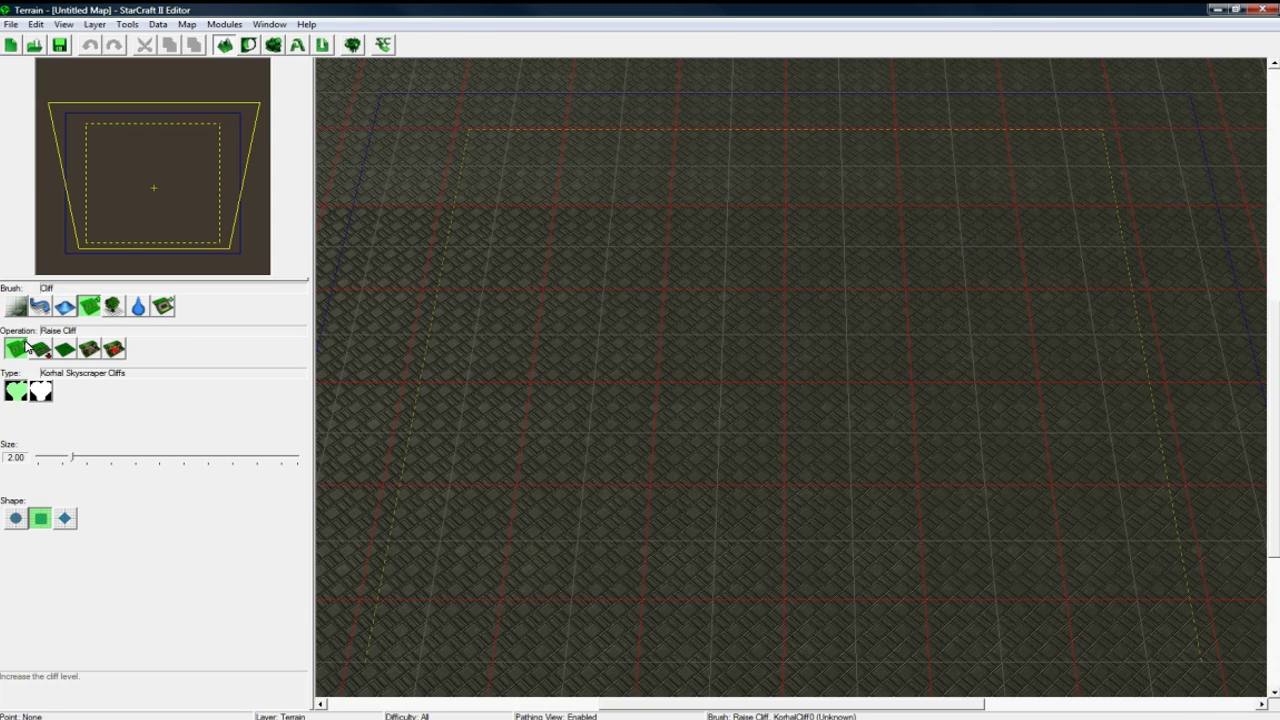
{"action": "scroll", "coordinate": [416, 385], "scroll_direction": "down", "scroll_amount": 3}
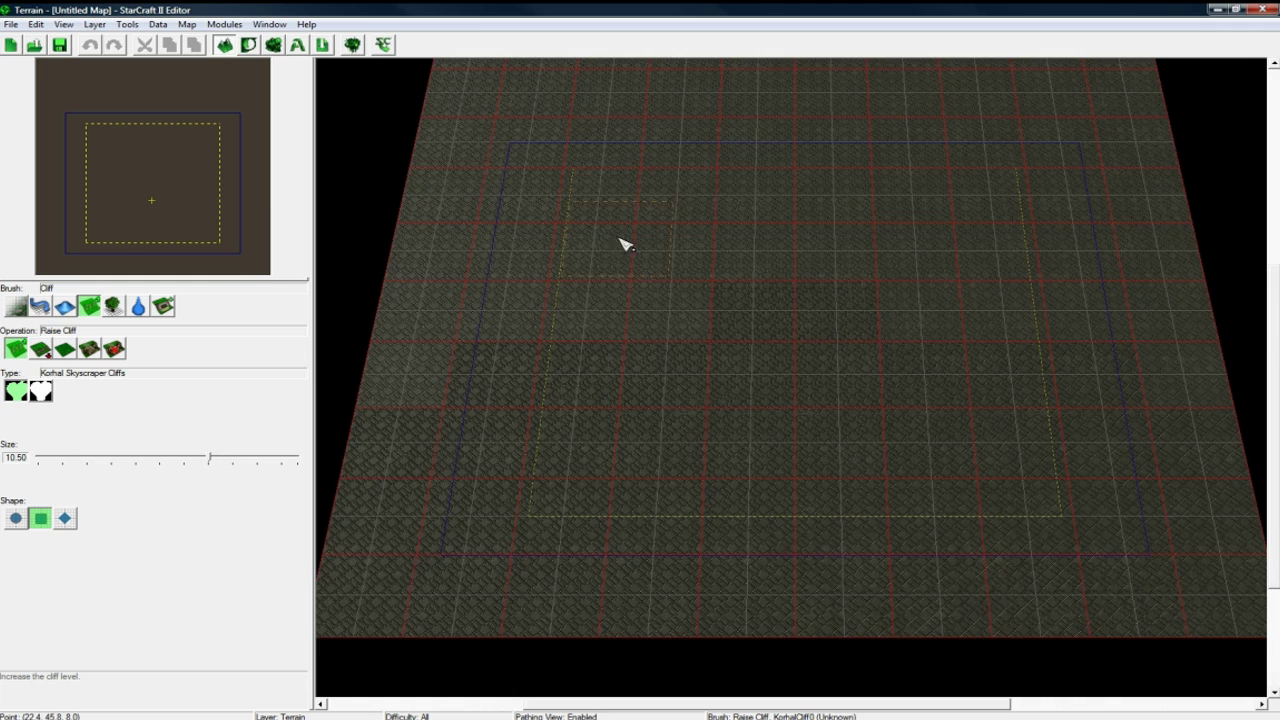
{"action": "scroll", "coordinate": [650, 250], "scroll_direction": "up", "scroll_amount": 1}
{"action": "left_click_drag", "start_coordinate": [688, 127], "coordinate": [670, 525]}
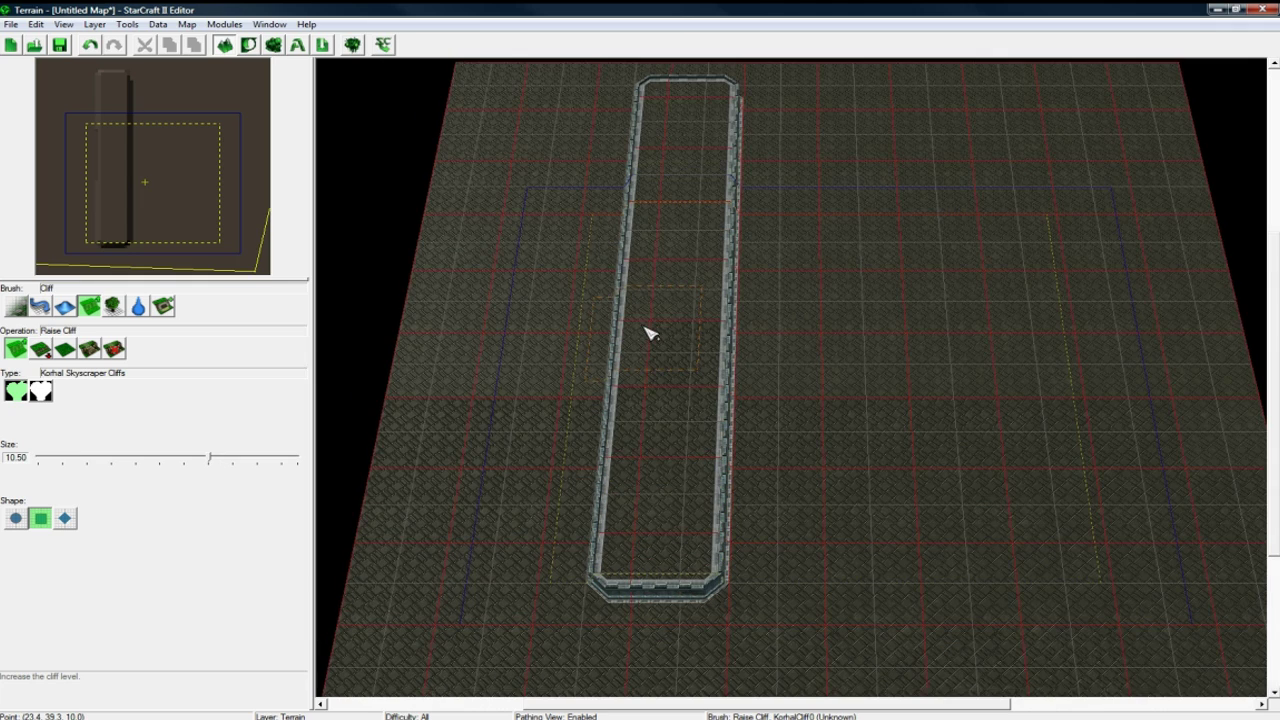
- Hide the grid lines on the terrain
{"action": "key", "text": "g"}
{"action": "key", "text": "g"}
{"action": "right_click_drag", "start_coordinate": [691, 336], "coordinate": [616, 372]}
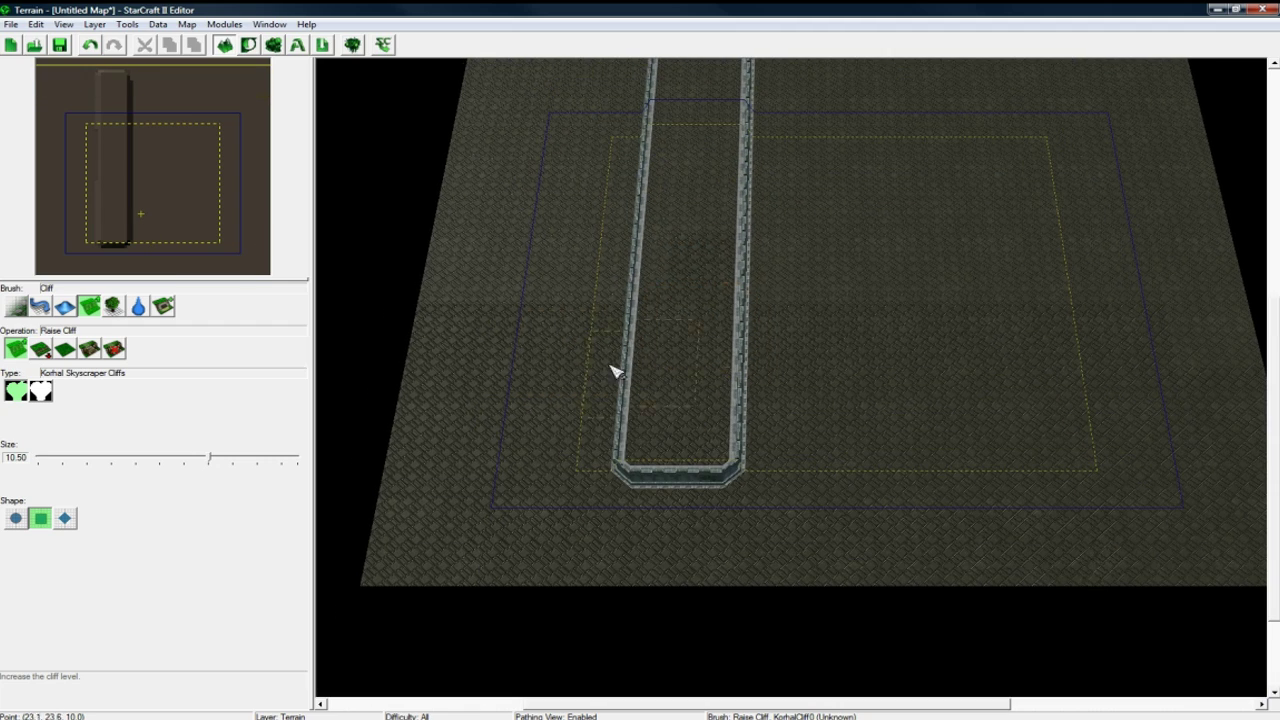
{"action": "left_click", "coordinate": [63, 24]}
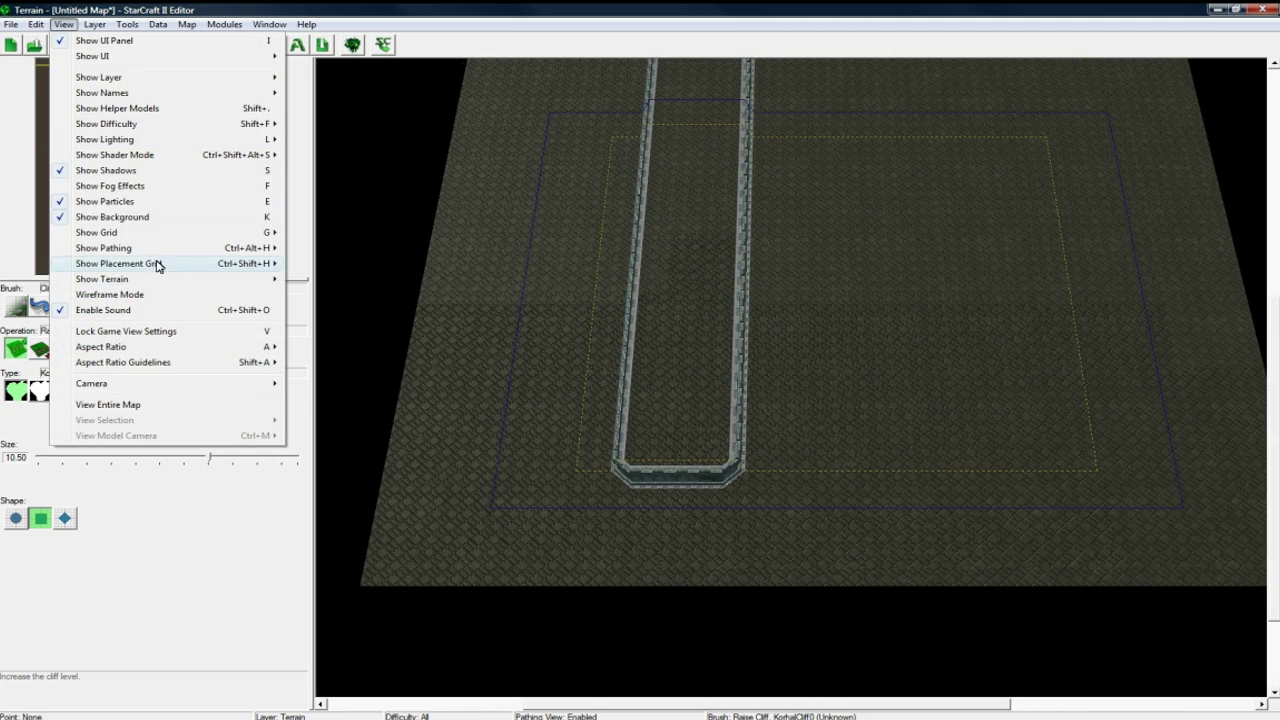
{"action": "mouse_move", "coordinate": [157, 279]}
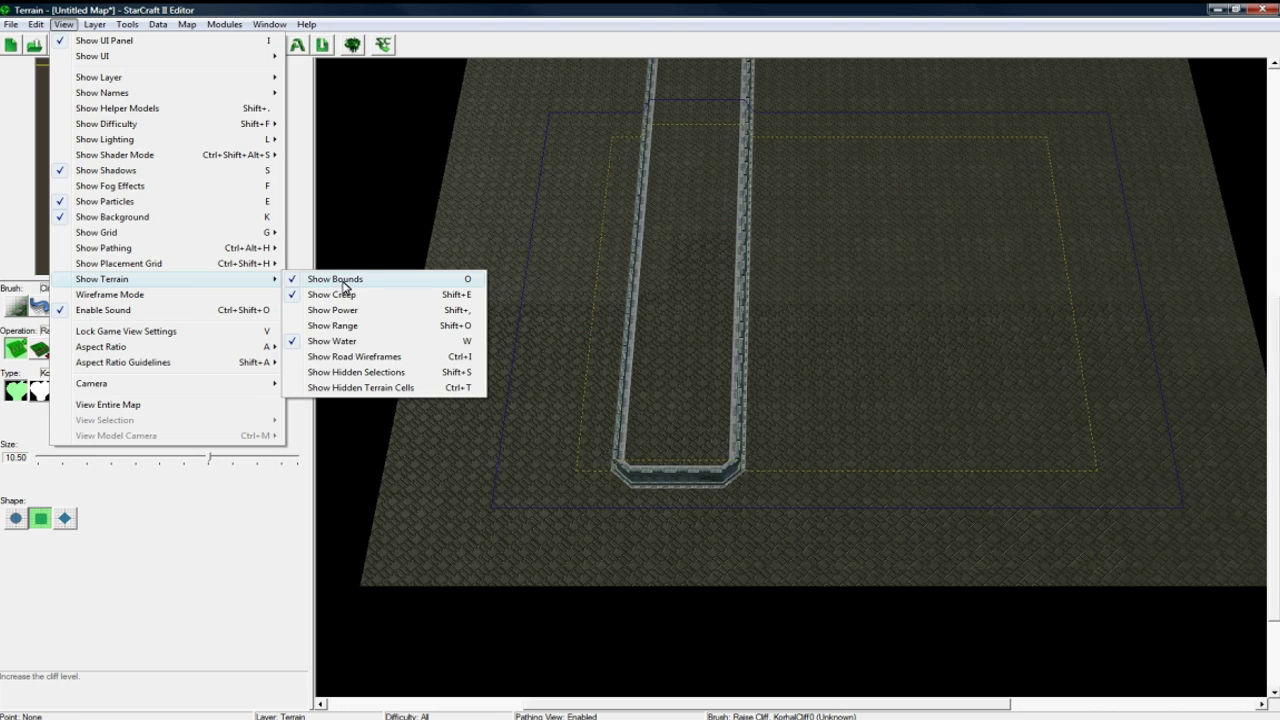
{"action": "left_click", "coordinate": [746, 8]}
- Extend the western cliff strip to the southern edge of the map
{"action": "right_click_drag", "start_coordinate": [672, 422], "coordinate": [653, 372]}
{"action": "left_click", "coordinate": [656, 491]}
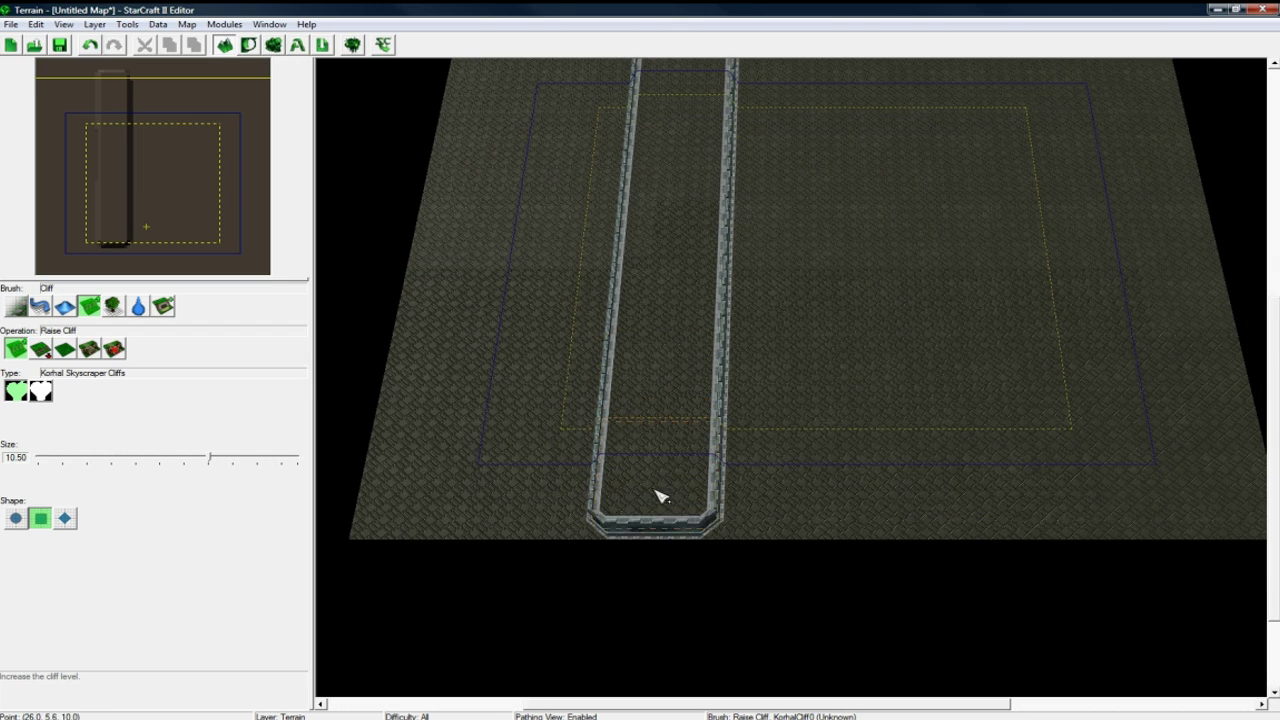
{"action": "left_click_drag", "start_coordinate": [655, 491], "coordinate": [660, 514]}
- Show the grid again and raise a parallel cliff strip in the map's eastern part, running north from the southern edge
{"action": "right_click_drag", "start_coordinate": [947, 412], "coordinate": [913, 410]}
{"action": "left_click", "coordinate": [917, 413]}
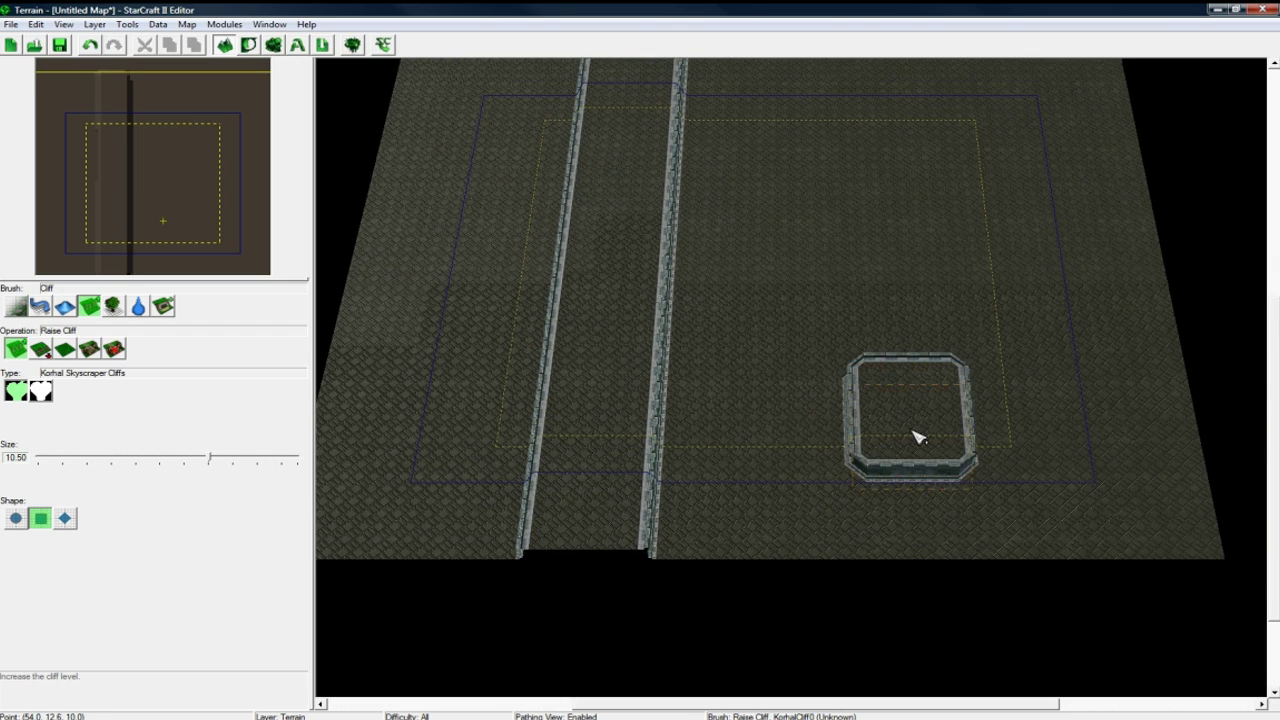
{"action": "key", "text": "g"}
{"action": "left_click", "coordinate": [925, 522]}
{"action": "left_click_drag", "start_coordinate": [925, 522], "coordinate": [906, 229]}
{"action": "key", "text": "Up"}
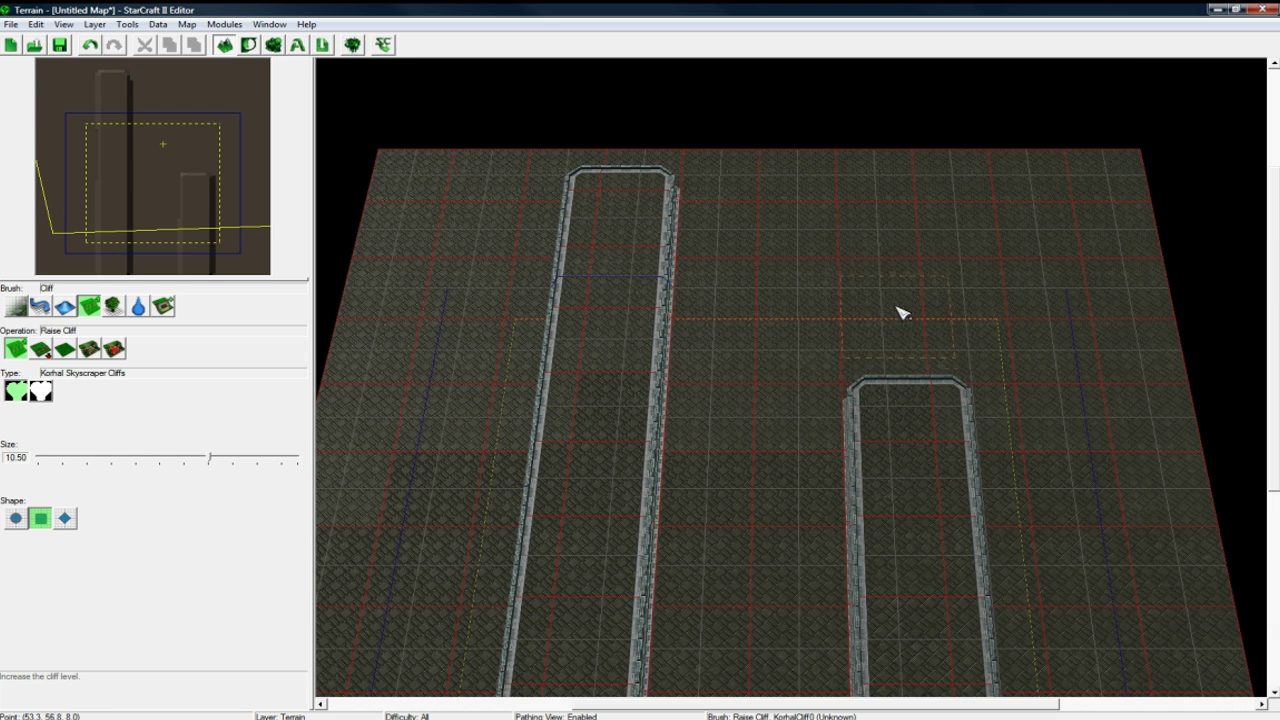
- Extend the eastern cliff strip to the northern edge of the map, undoing a stray stroke
{"action": "mouse_move", "coordinate": [900, 313]}
{"action": "left_mouse_down"}
{"action": "mouse_move", "coordinate": [903, 343]}
{"action": "mouse_move", "coordinate": [902, 223]}
{"action": "mouse_move", "coordinate": [907, 293]}
{"action": "left_mouse_up"}
{"action": "key", "text": "ctrl+z"}
{"action": "key", "text": "Up"}
{"action": "left_click", "coordinate": [903, 258]}
- Extend the western cliff strip to the northern edge of the map
{"action": "key", "text": "Up"}
{"action": "key", "text": "Left"}
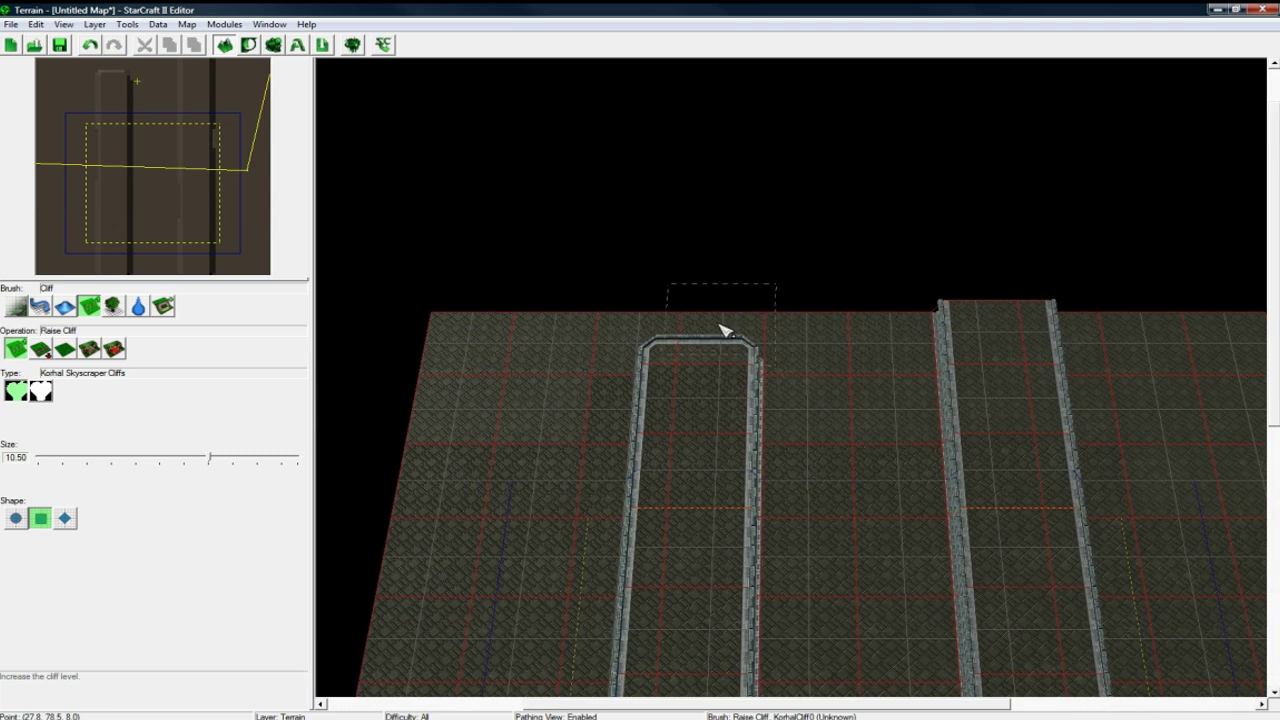
{"action": "left_click", "coordinate": [714, 330]}
{"action": "key", "text": "Up"}
{"action": "key", "text": "Down"}
{"action": "key", "text": "Right"}
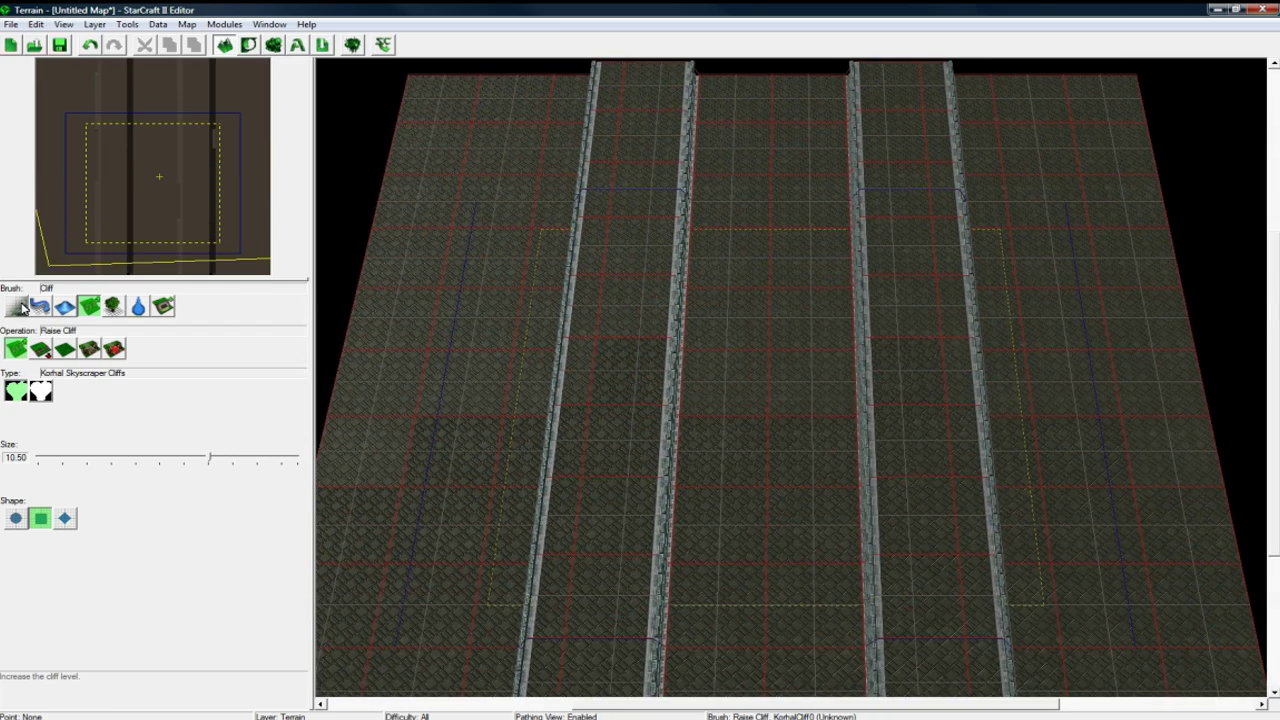
- Set up the texture brush to add Korhal3 with a falloff of 1 and a size of 13.50
{"action": "left_click", "coordinate": [16, 306]}
{"action": "left_click", "coordinate": [38, 391]}
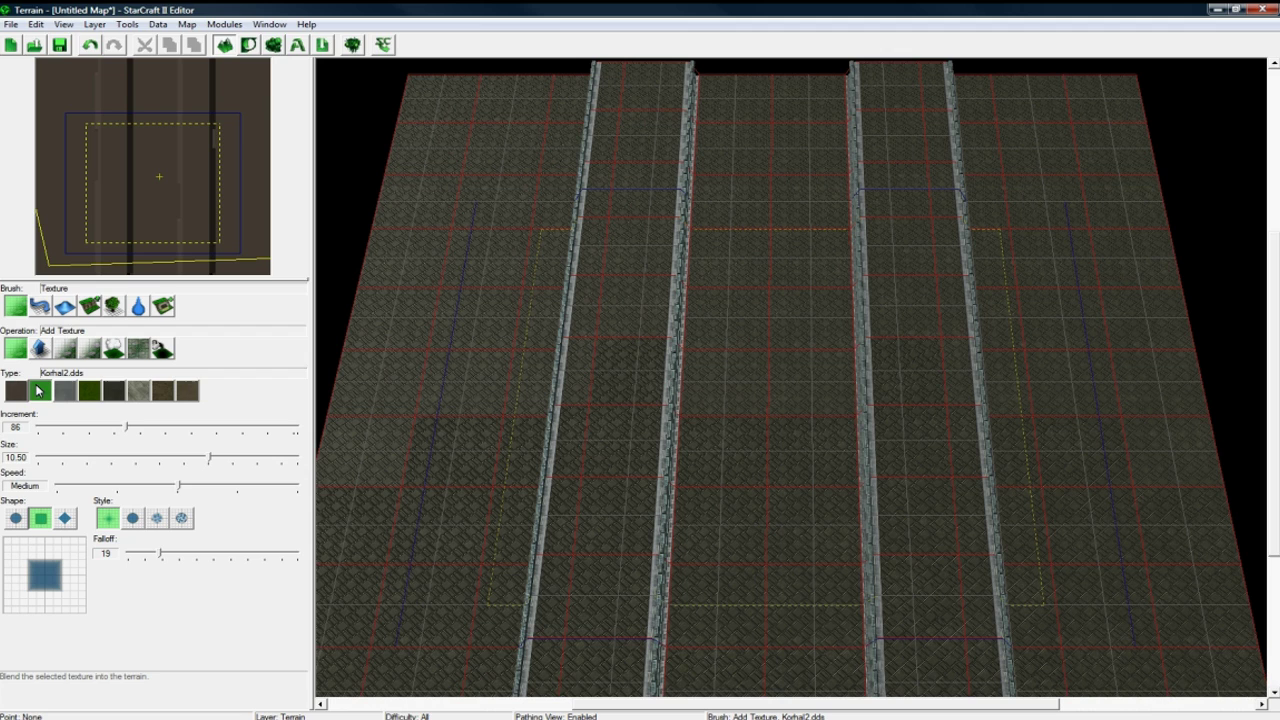
{"action": "left_click", "coordinate": [87, 391]}
{"action": "key", "text": "Up"}
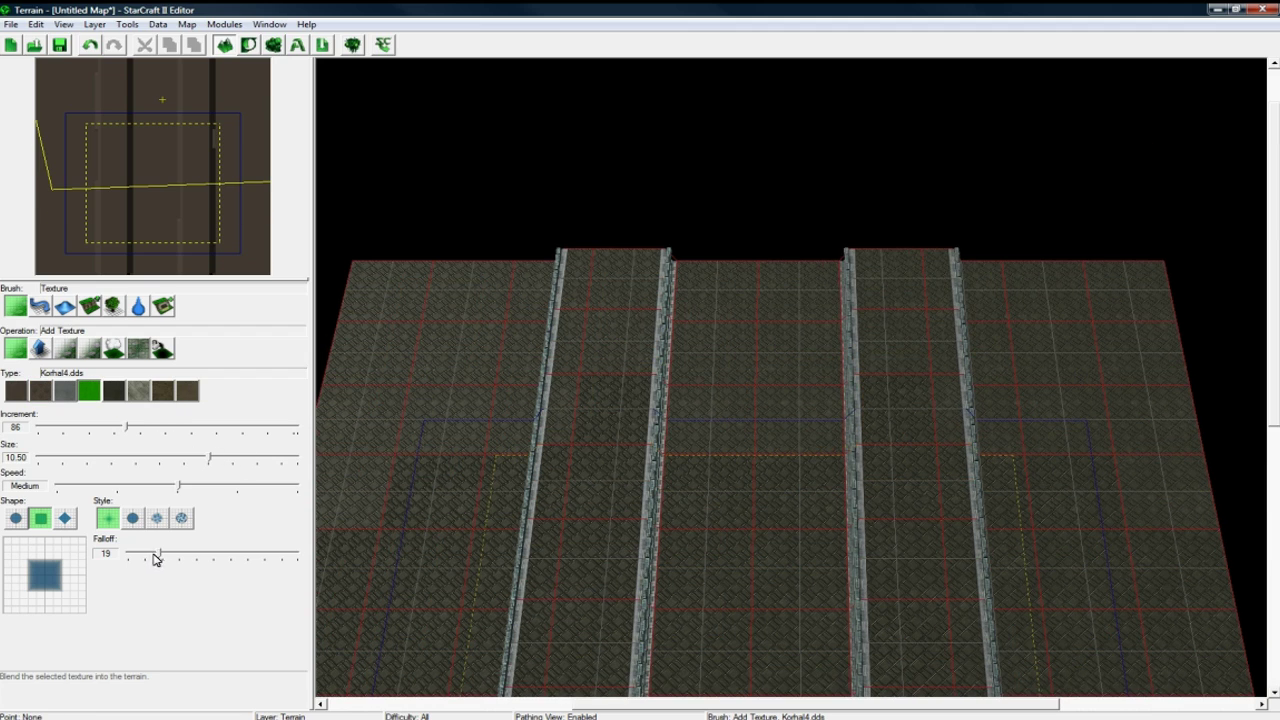
{"action": "scroll", "coordinate": [674, 386], "scroll_direction": "up", "scroll_amount": 1}
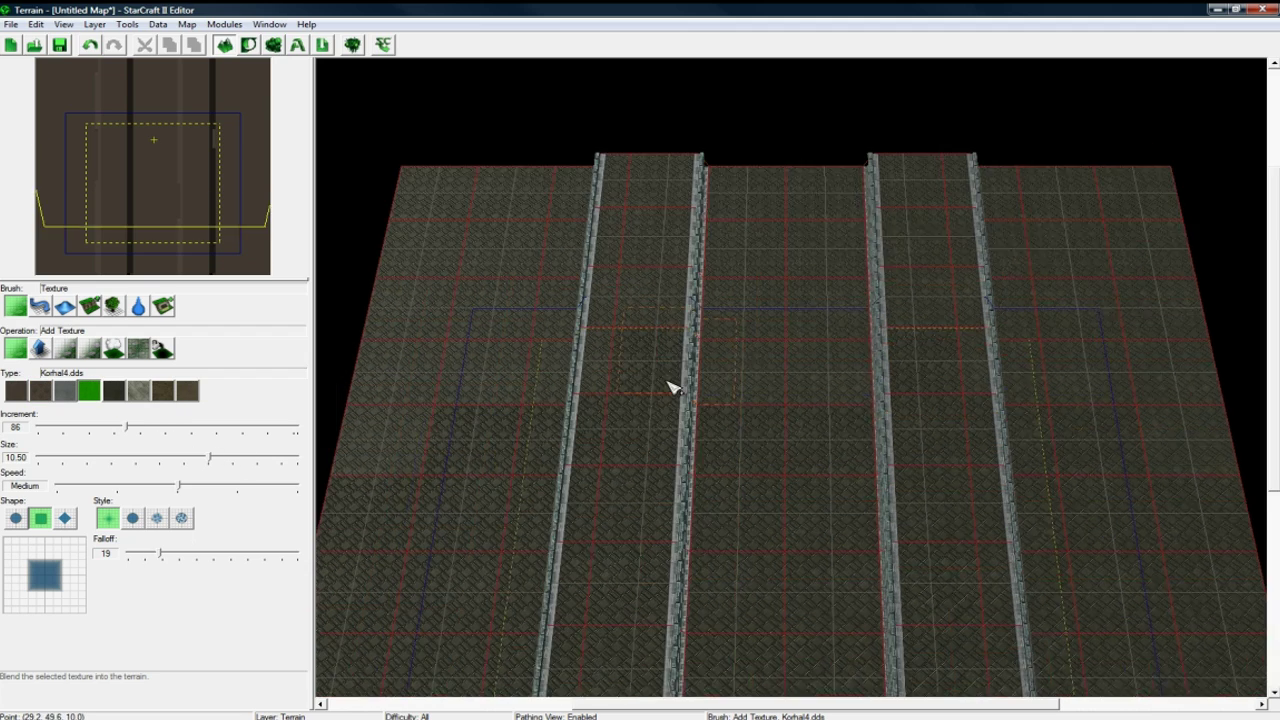
{"action": "scroll", "coordinate": [749, 463], "scroll_direction": "up", "scroll_amount": 4}
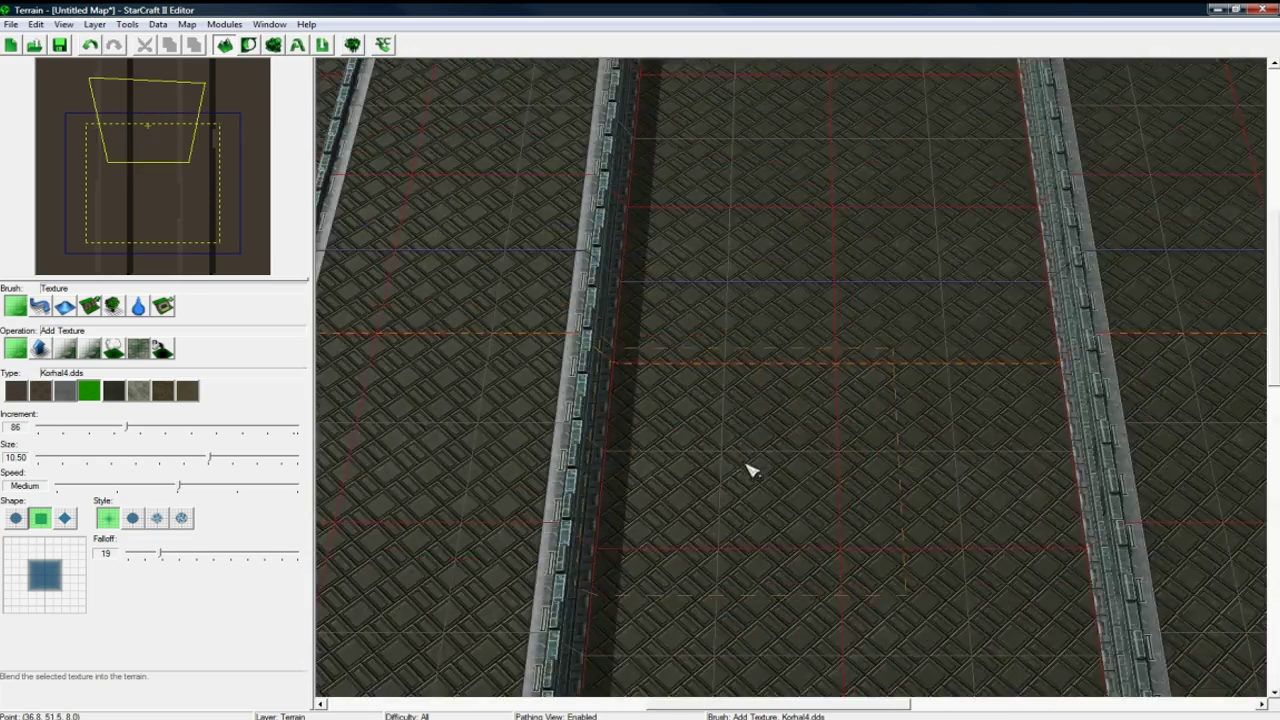
{"action": "scroll", "coordinate": [760, 462], "scroll_direction": "down", "scroll_amount": 5}
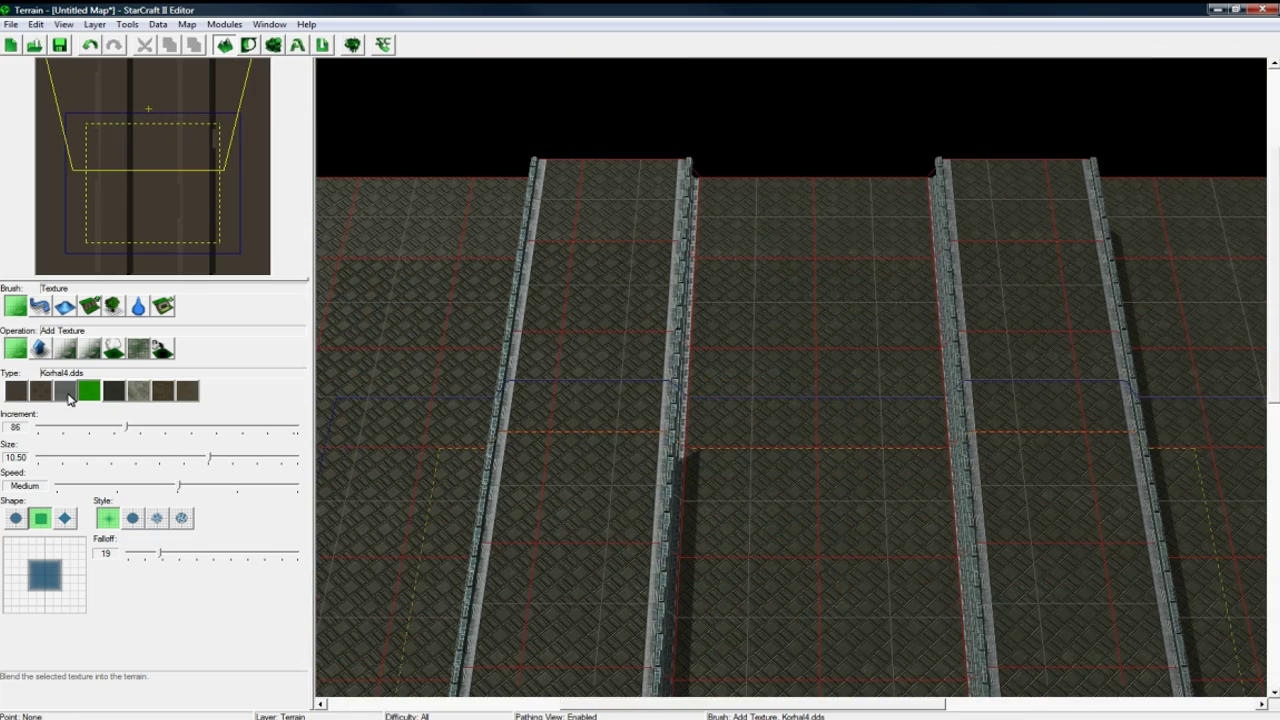
{"action": "left_click", "coordinate": [66, 393]}
{"action": "left_click_drag", "start_coordinate": [162, 548], "coordinate": [134, 542]}
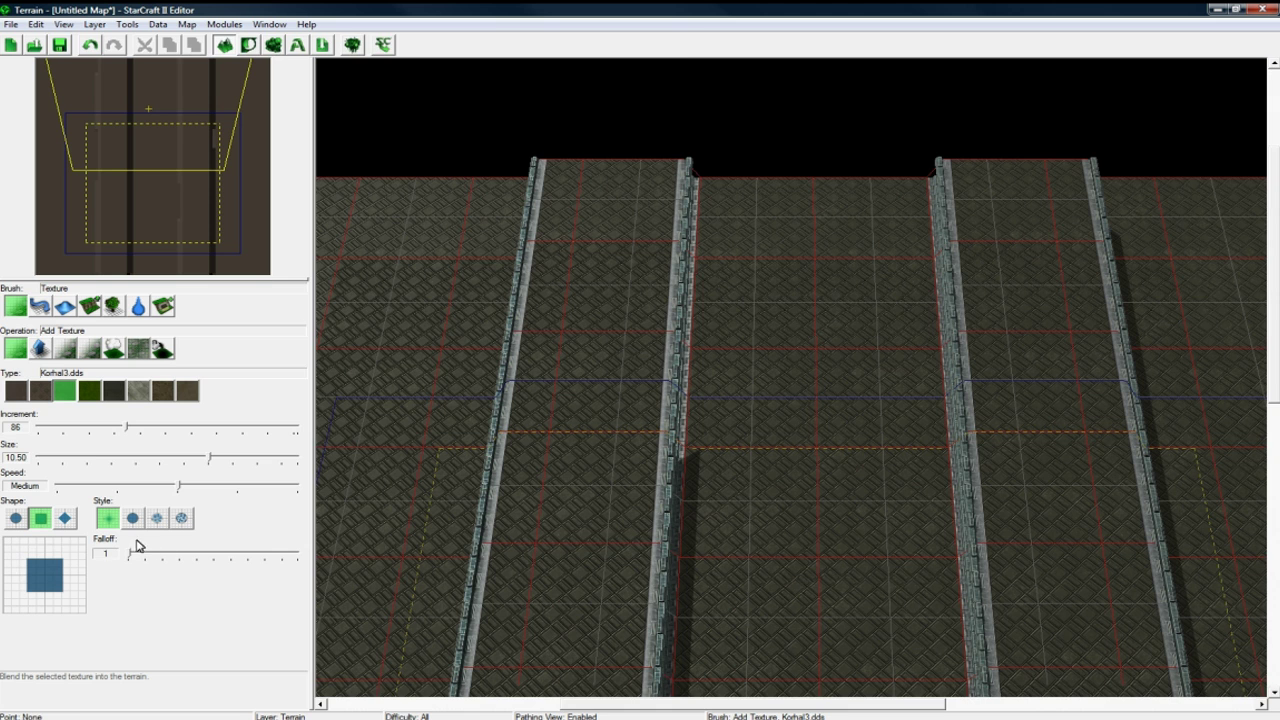
{"action": "right_click_drag", "start_coordinate": [781, 276], "coordinate": [771, 309]}
{"action": "left_click_drag", "start_coordinate": [212, 460], "coordinate": [258, 460]}
- Paint Korhal3 across the northern end of the central lane between the cliff strips, undoing an uneven stroke
{"action": "mouse_move", "coordinate": [787, 287]}
{"action": "left_mouse_down"}
{"action": "mouse_move", "coordinate": [846, 277]}
{"action": "mouse_move", "coordinate": [826, 480]}
{"action": "mouse_move", "coordinate": [830, 392]}
{"action": "mouse_move", "coordinate": [814, 371]}
{"action": "left_mouse_up"}
{"action": "key", "text": "Down"}
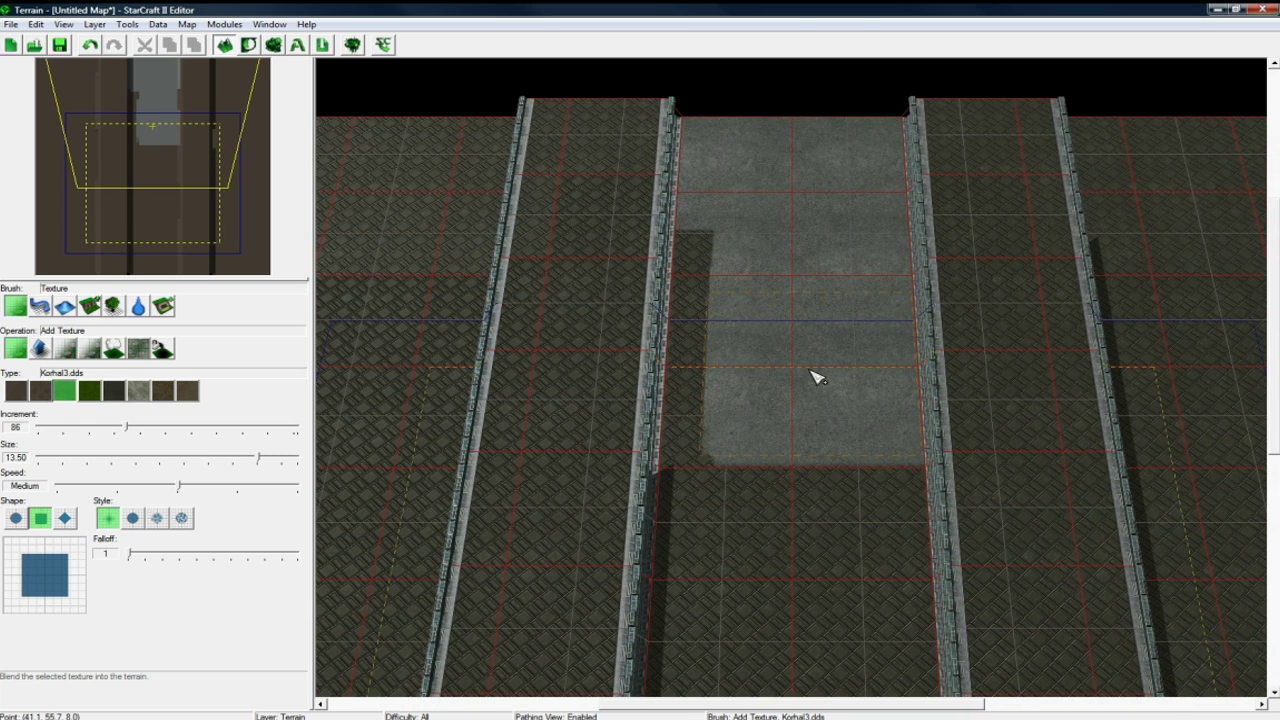
{"action": "key", "text": "ctrl+z"}
{"action": "mouse_move", "coordinate": [812, 311]}
{"action": "left_mouse_down"}
{"action": "mouse_move", "coordinate": [783, 294]}
{"action": "mouse_move", "coordinate": [776, 347]}
{"action": "left_mouse_up"}
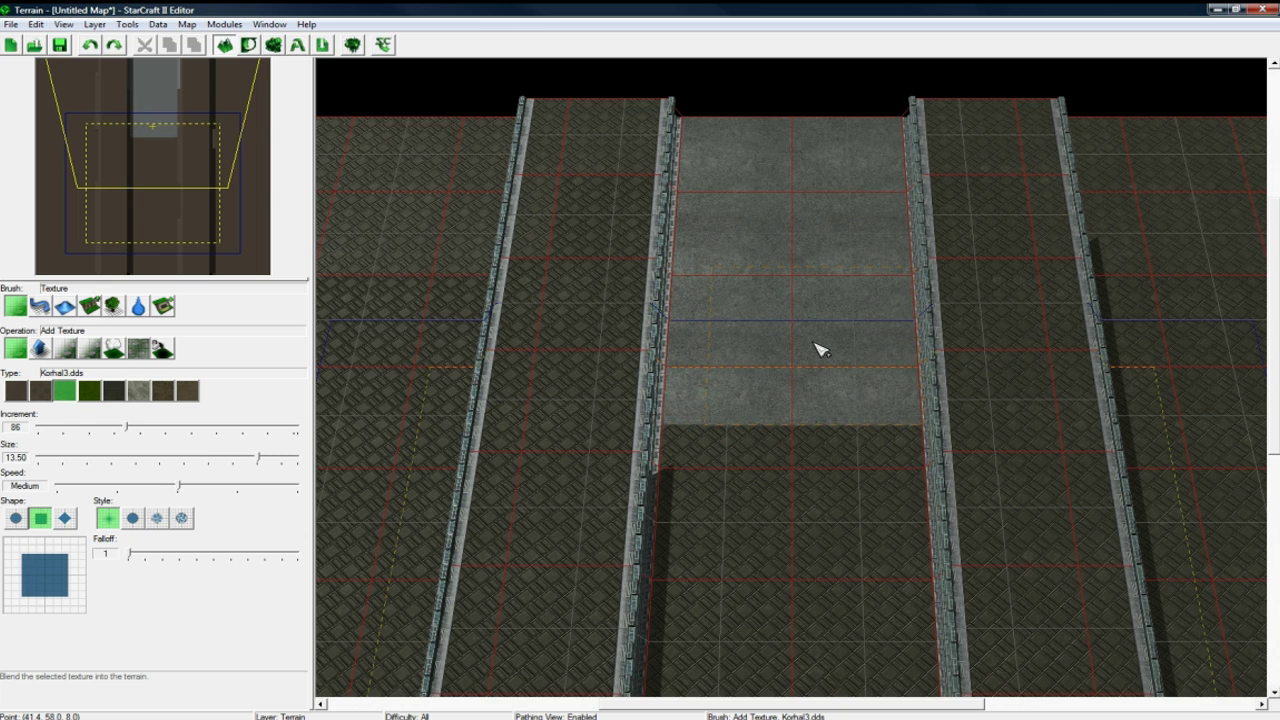
{"action": "right_click_drag", "start_coordinate": [798, 413], "coordinate": [788, 366]}
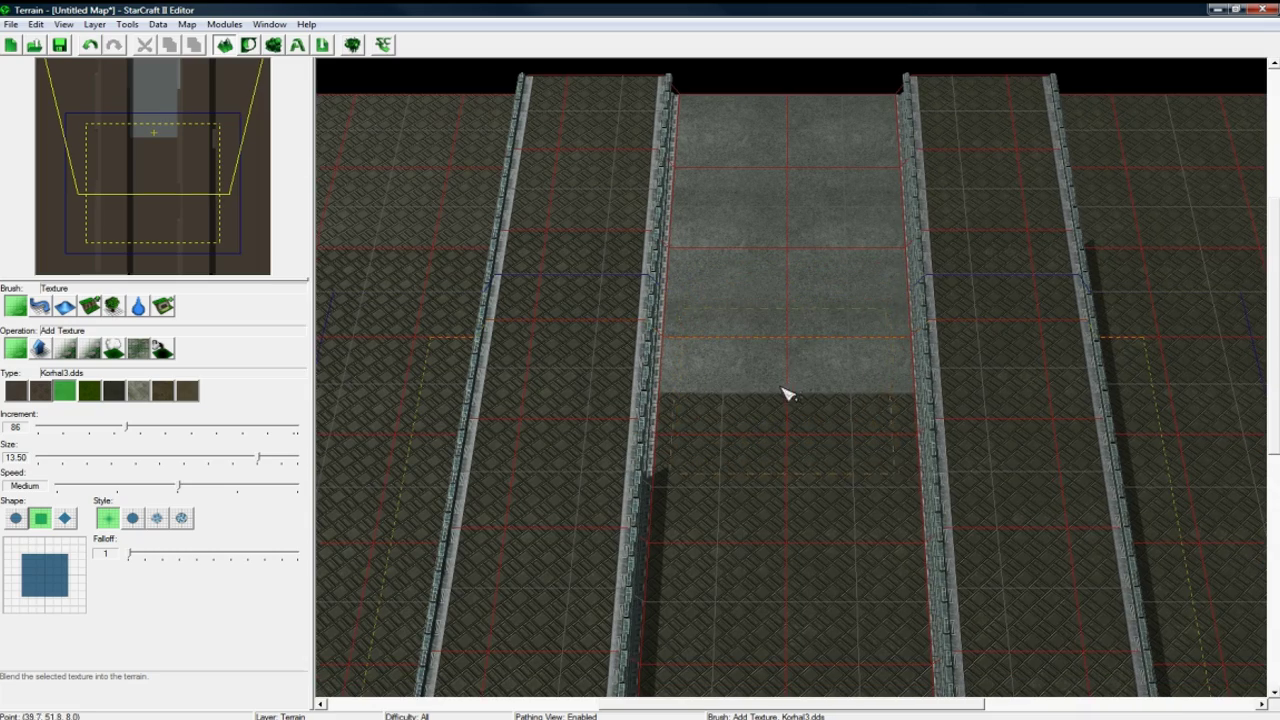
- Paint the southern end of the central lane with Korhal3 across its full width
{"action": "key", "text": "Down"}
{"action": "middle_click_drag", "start_coordinate": [754, 303], "coordinate": [778, 482]}
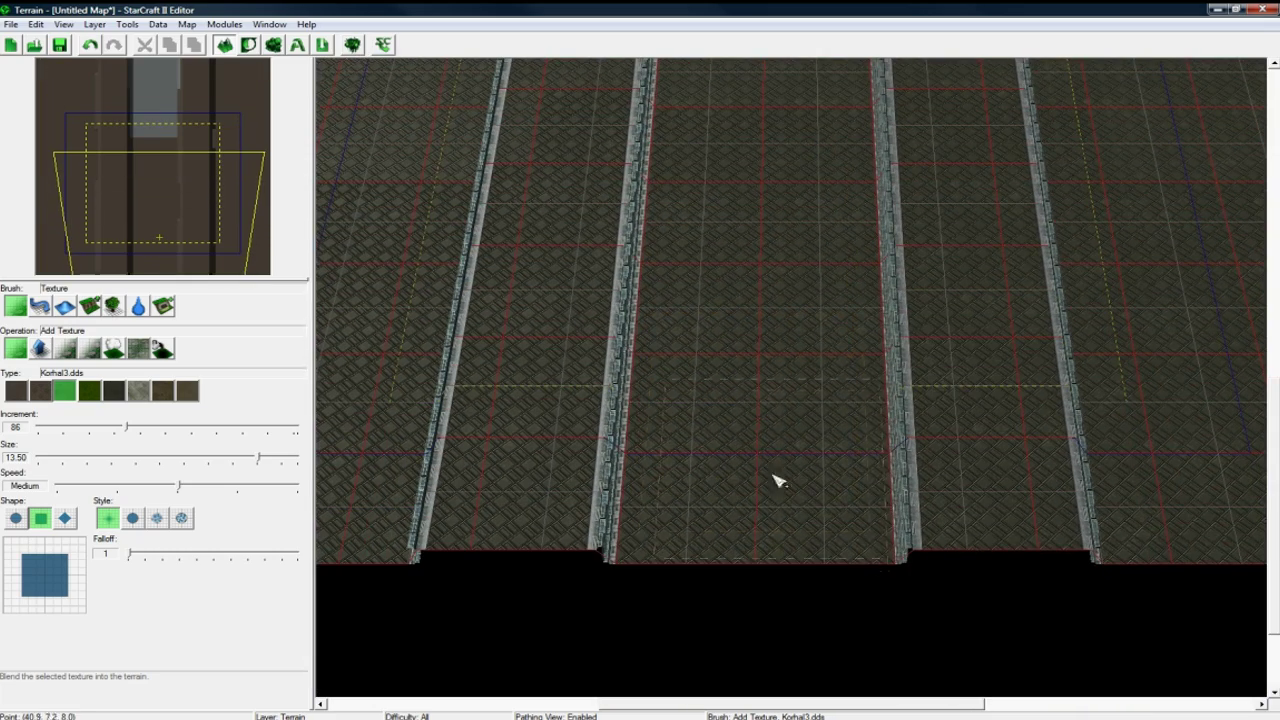
{"action": "mouse_move", "coordinate": [770, 500]}
{"action": "left_mouse_down"}
{"action": "mouse_move", "coordinate": [788, 418]}
{"action": "mouse_move", "coordinate": [735, 410]}
{"action": "mouse_move", "coordinate": [741, 490]}
{"action": "left_mouse_up"}
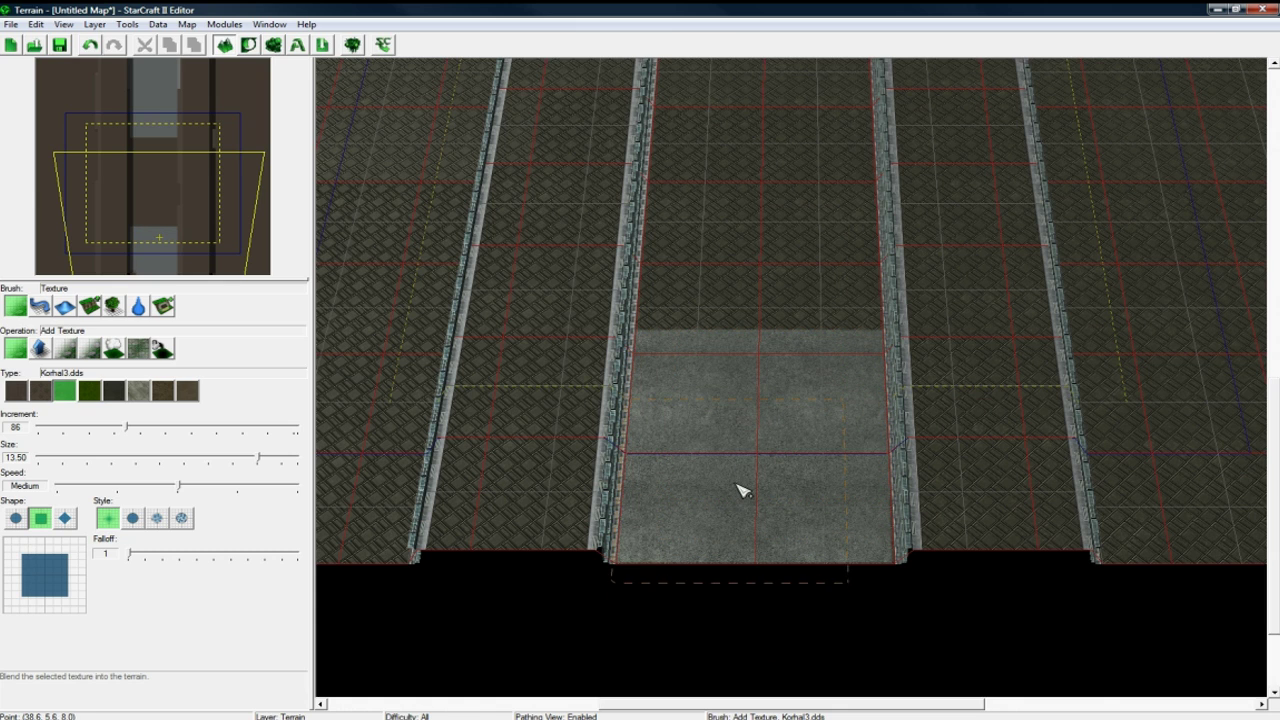
- Replace texture Korhal1 with Korhal4 across the middle section of the central lane, between the two Korhal3 areas
{"action": "right_click_drag", "start_coordinate": [753, 370], "coordinate": [762, 414]}
{"action": "key", "text": "Up"}
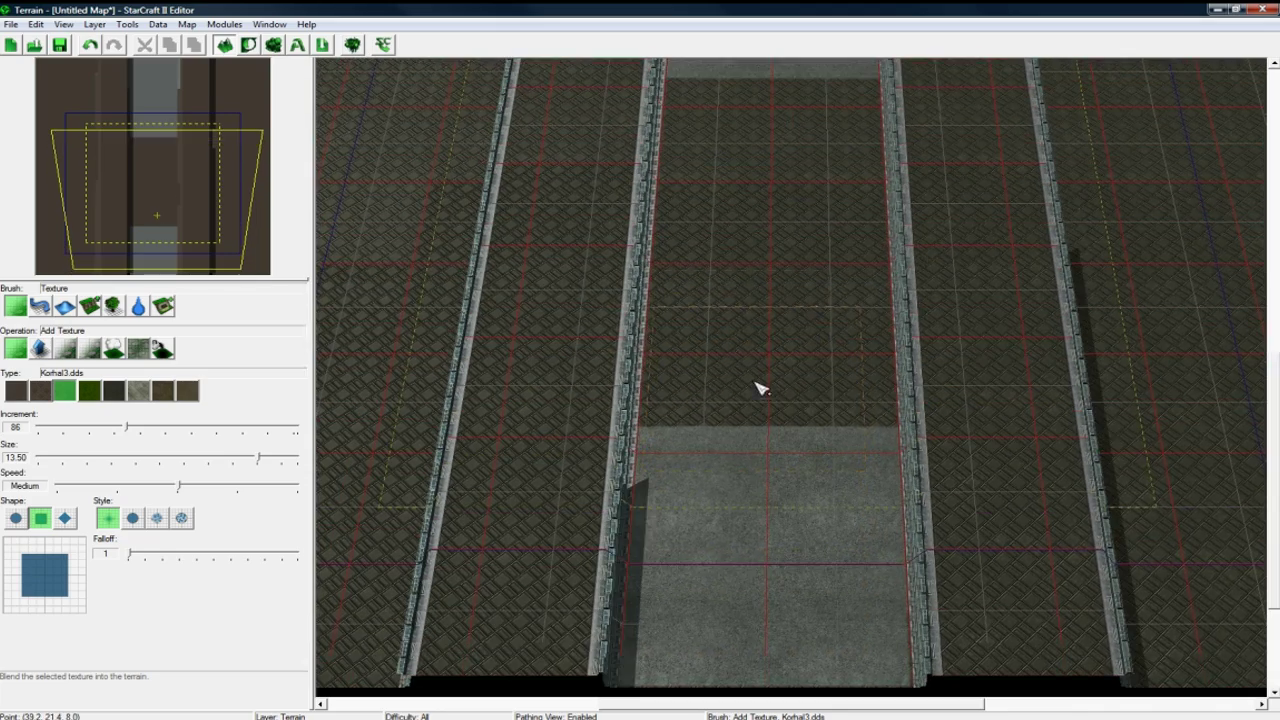
{"action": "scroll", "coordinate": [698, 455], "scroll_direction": "down", "scroll_amount": 2}
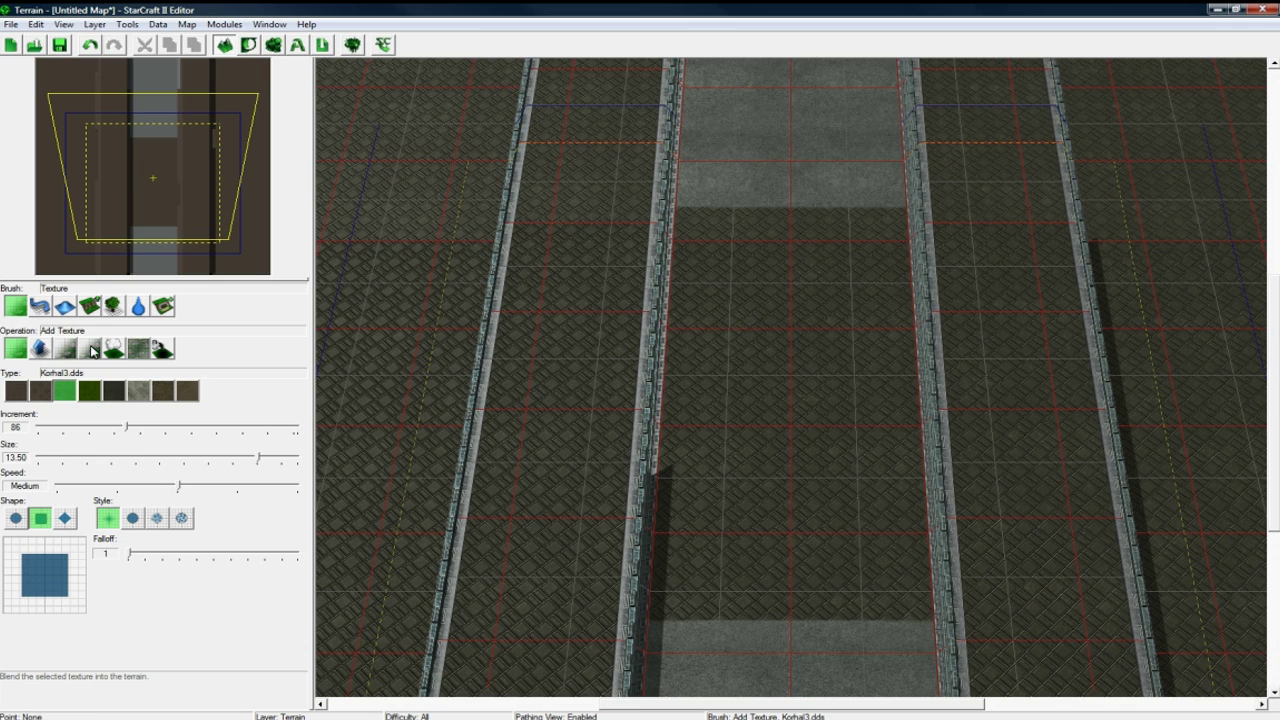
{"action": "left_click", "coordinate": [90, 349]}
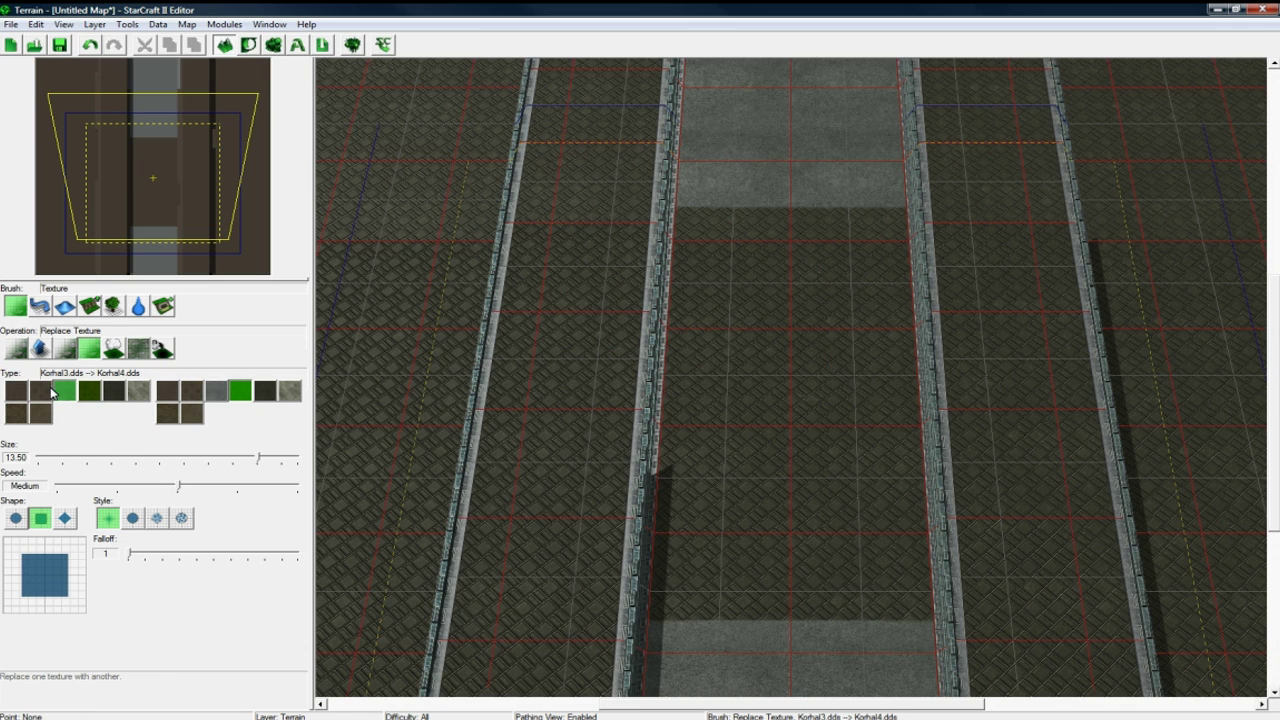
{"action": "left_click", "coordinate": [22, 396]}
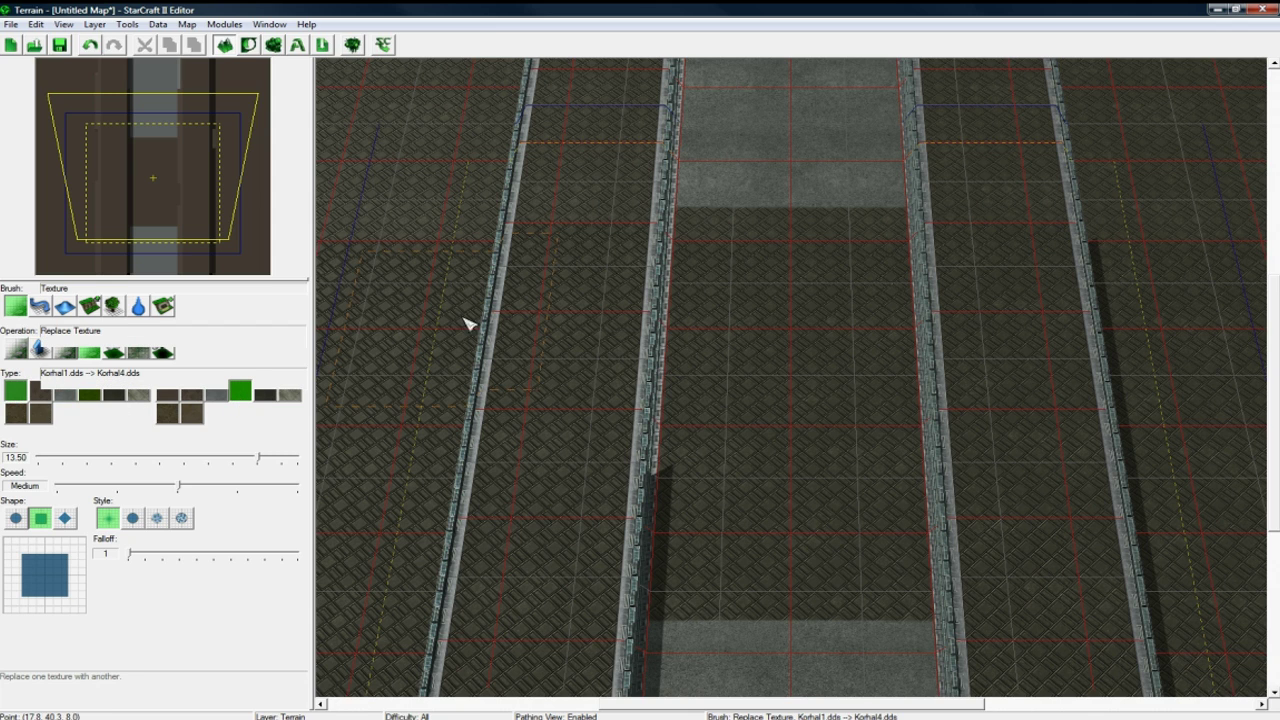
{"action": "mouse_move", "coordinate": [763, 329]}
{"action": "left_mouse_down"}
{"action": "mouse_move", "coordinate": [742, 253]}
{"action": "mouse_move", "coordinate": [765, 239]}
{"action": "mouse_move", "coordinate": [854, 257]}
{"action": "mouse_move", "coordinate": [863, 366]}
{"action": "mouse_move", "coordinate": [818, 588]}
{"action": "mouse_move", "coordinate": [734, 534]}
{"action": "mouse_move", "coordinate": [734, 391]}
{"action": "left_mouse_up"}
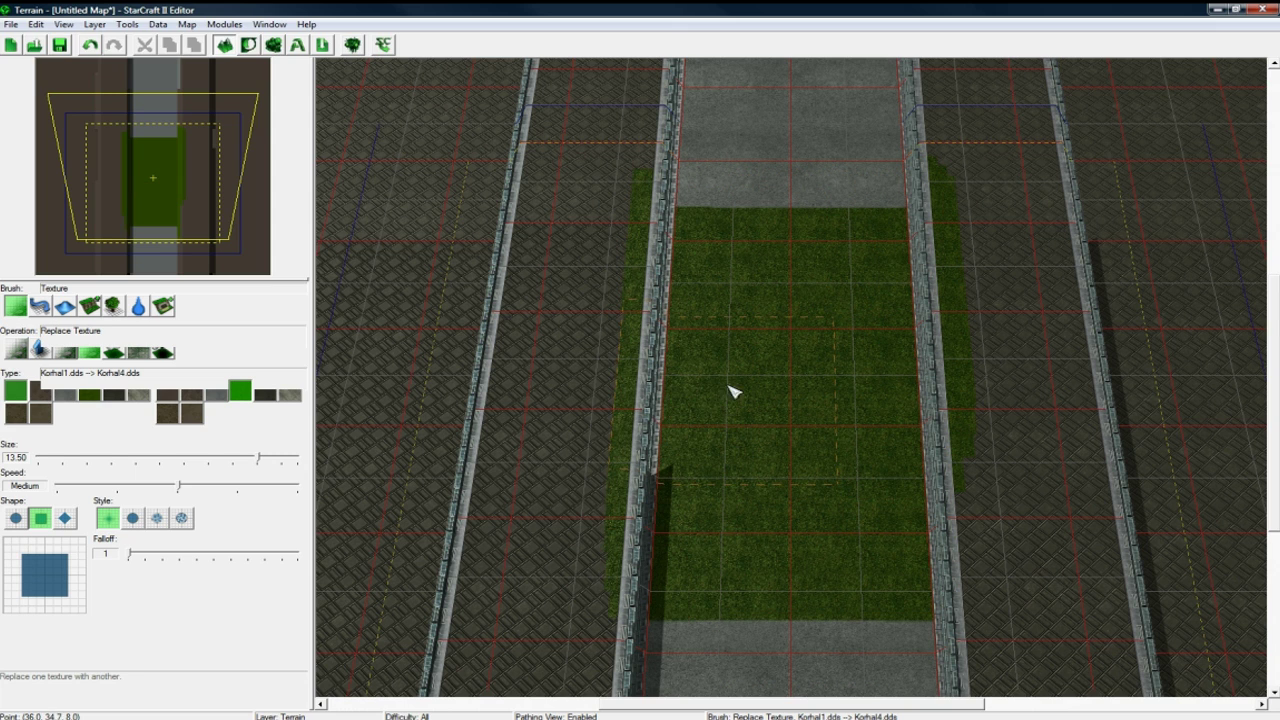
- Fill both raised cliff strips with Korhal1 at brush size 6.00 to clear the grass spilled onto them
{"action": "scroll", "coordinate": [773, 470], "scroll_direction": "up", "scroll_amount": 2}
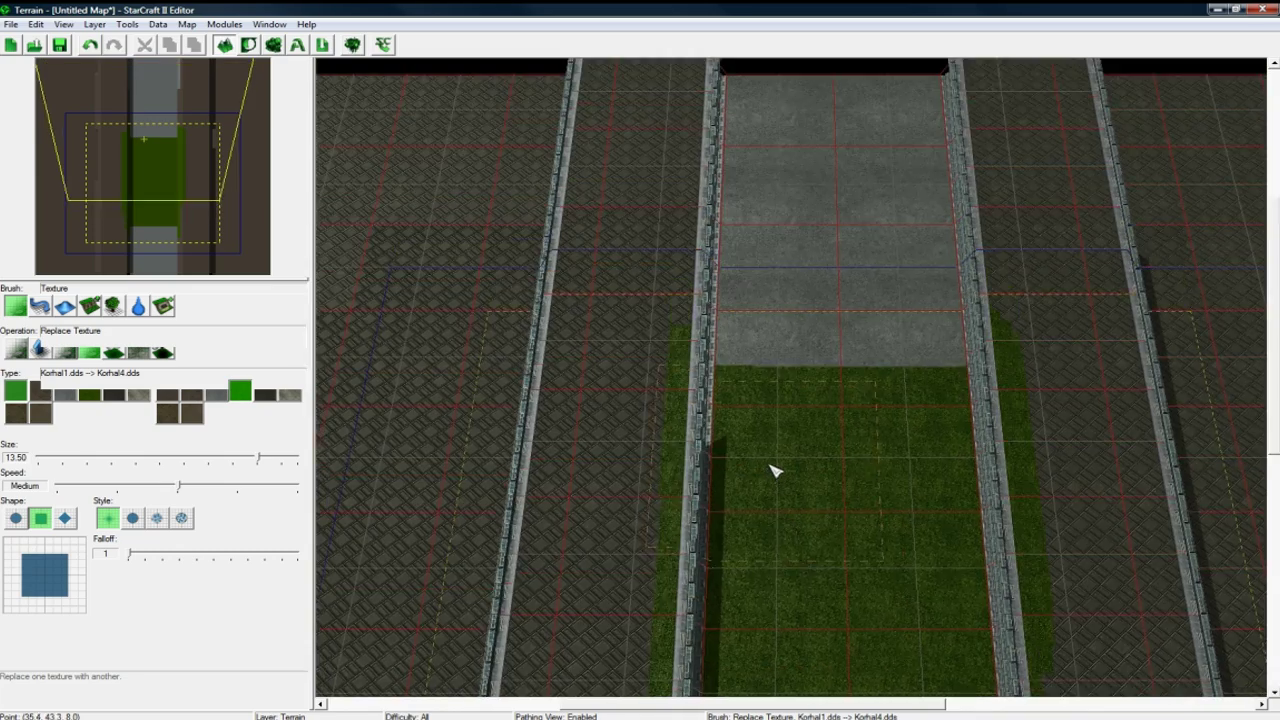
{"action": "scroll", "coordinate": [769, 465], "scroll_direction": "down", "scroll_amount": 2}
{"action": "scroll", "coordinate": [770, 465], "scroll_direction": "up", "scroll_amount": 2}
{"action": "right_click_drag", "start_coordinate": [804, 512], "coordinate": [803, 472]}
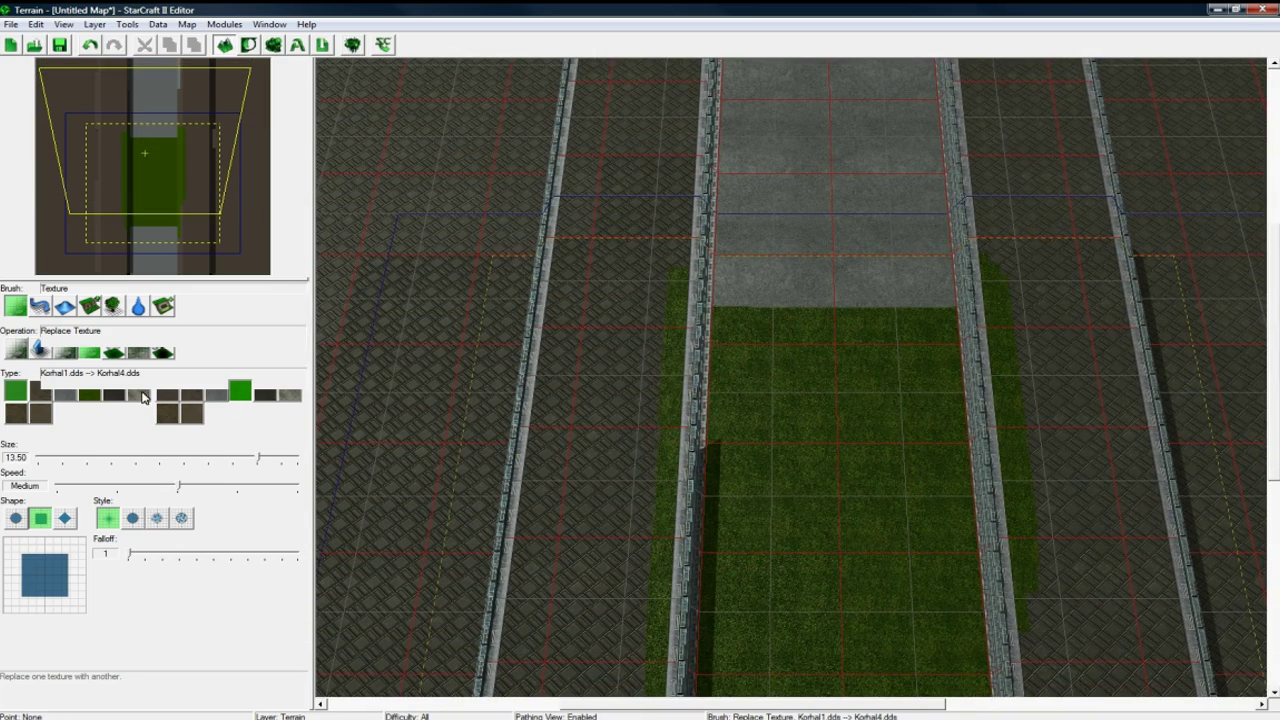
{"action": "left_click", "coordinate": [163, 349]}
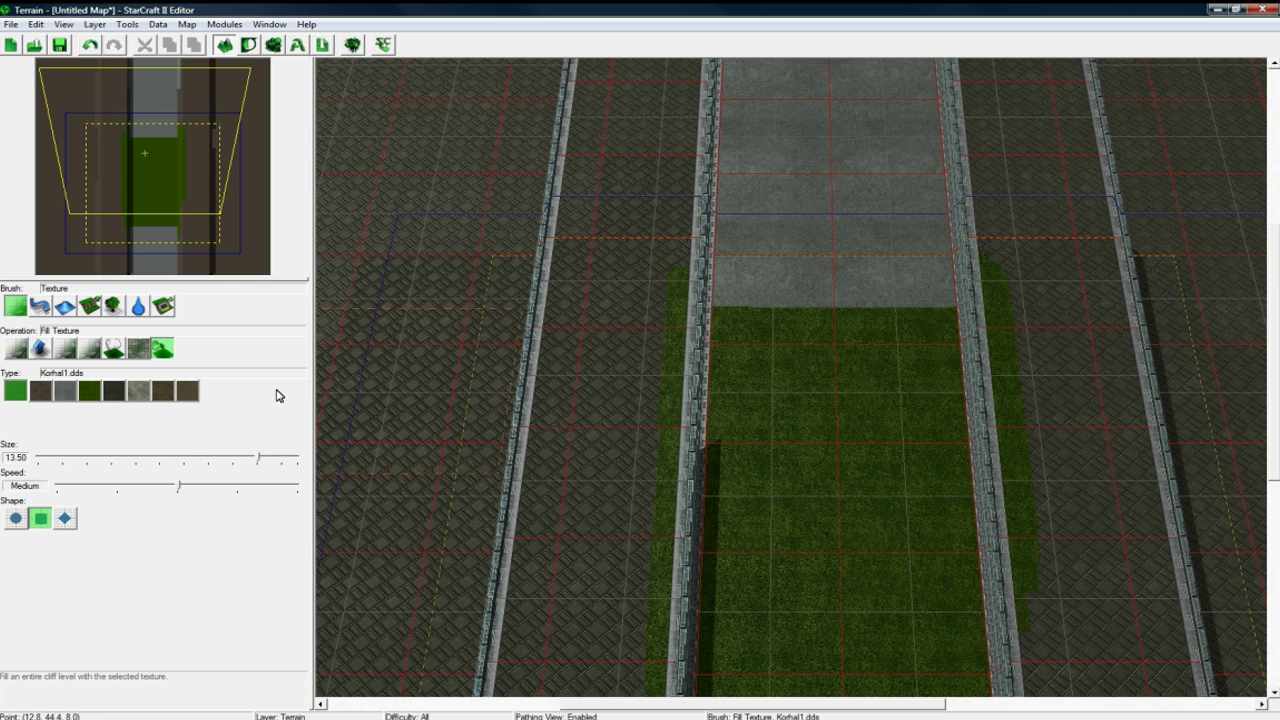
{"action": "left_click", "coordinate": [135, 459]}
{"action": "left_click", "coordinate": [616, 388]}
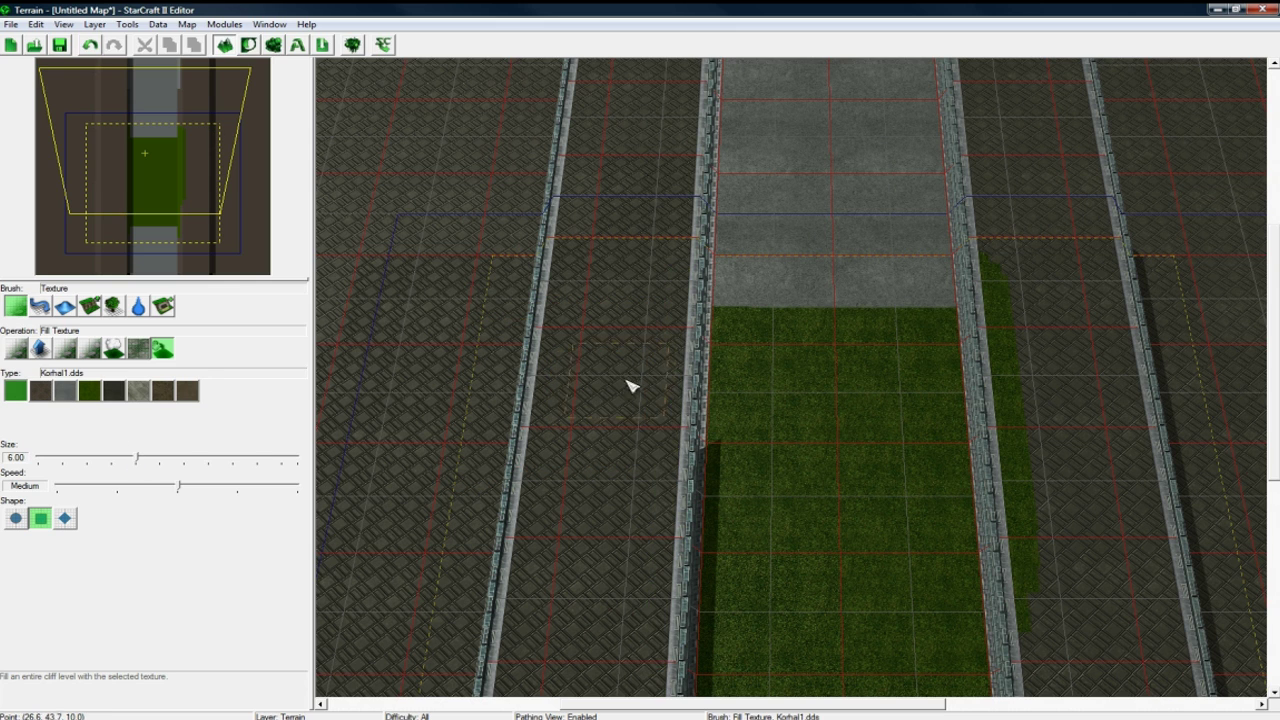
{"action": "right_click_drag", "start_coordinate": [908, 447], "coordinate": [761, 355]}
{"action": "left_click", "coordinate": [821, 354]}
- Raise a cliff bulge from the western strip into the grass area, using a square brush of size 2.50
{"action": "right_click_drag", "start_coordinate": [849, 439], "coordinate": [841, 358]}
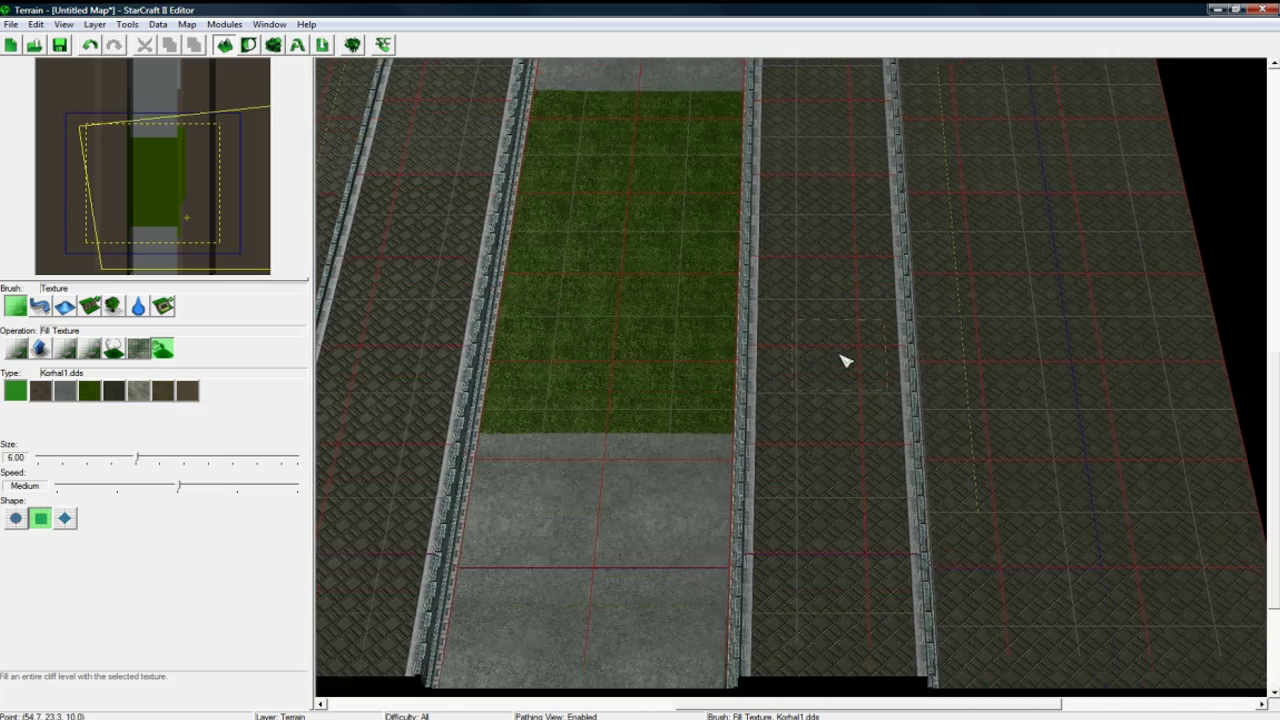
{"action": "scroll", "coordinate": [832, 368], "scroll_direction": "down", "scroll_amount": 2}
{"action": "right_click_drag", "start_coordinate": [781, 312], "coordinate": [799, 493]}
{"action": "right_click_drag", "start_coordinate": [787, 355], "coordinate": [811, 262]}
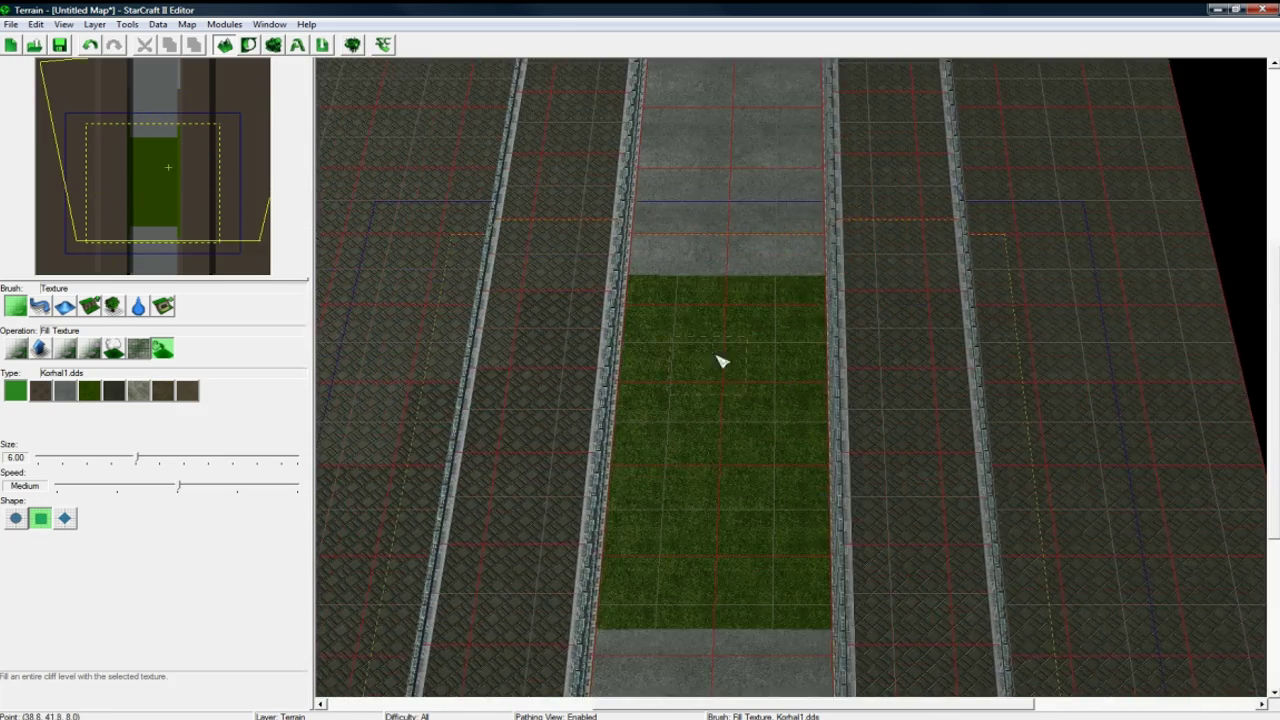
{"action": "mouse_move", "coordinate": [714, 356]}
{"action": "right_mouse_down"}
{"action": "mouse_move", "coordinate": [723, 341]}
{"action": "mouse_move", "coordinate": [774, 347]}
{"action": "right_mouse_up"}
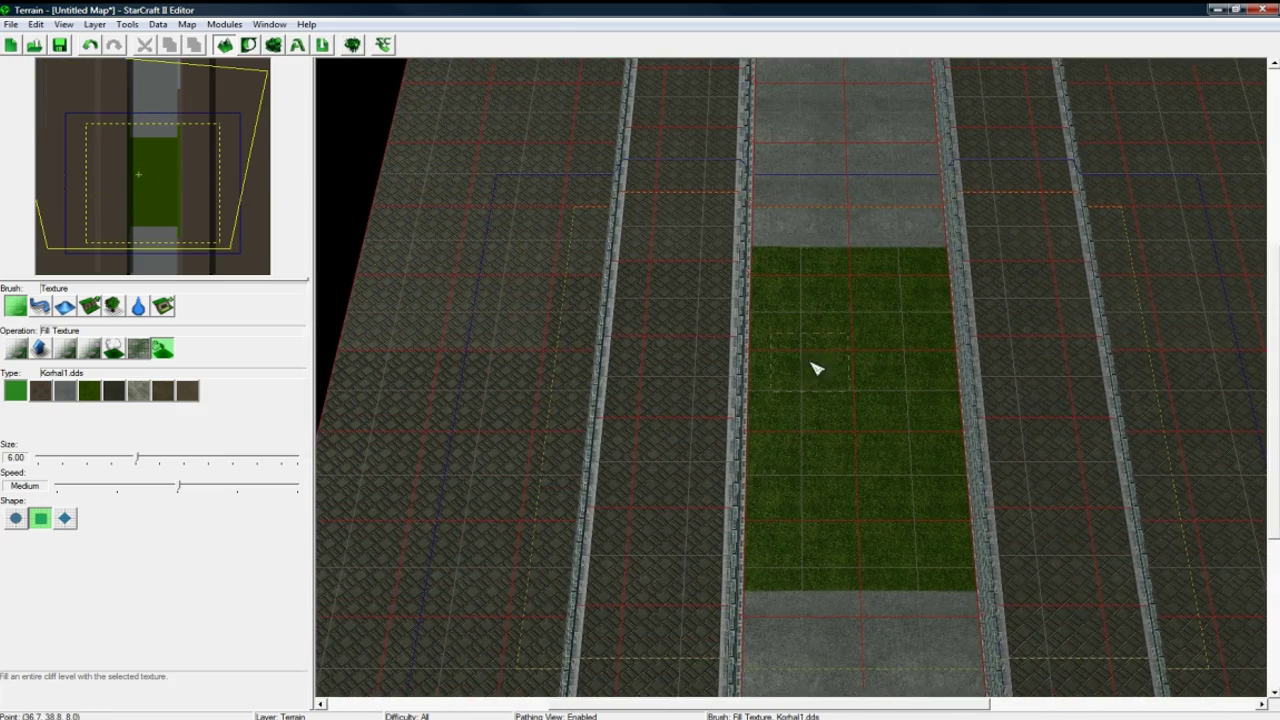
{"action": "key", "text": "Right"}
{"action": "key", "text": "Right"}
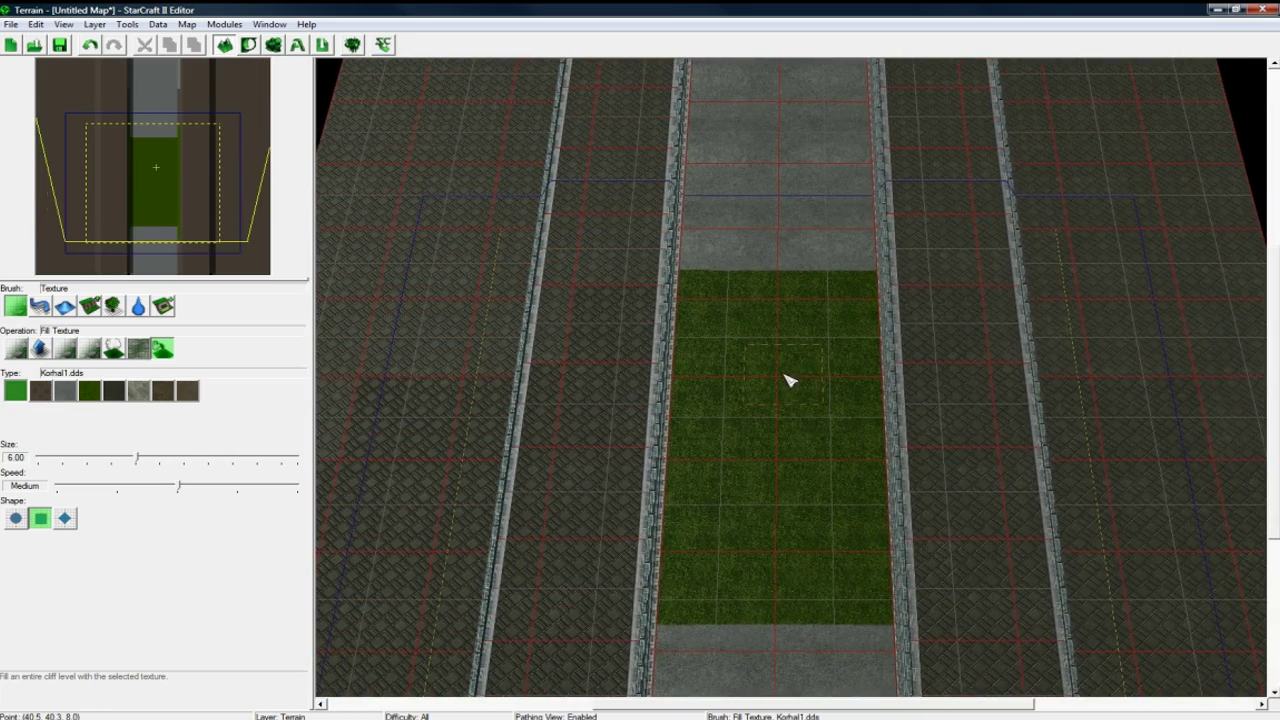
{"action": "scroll", "coordinate": [787, 380], "scroll_direction": "up", "scroll_amount": 2}
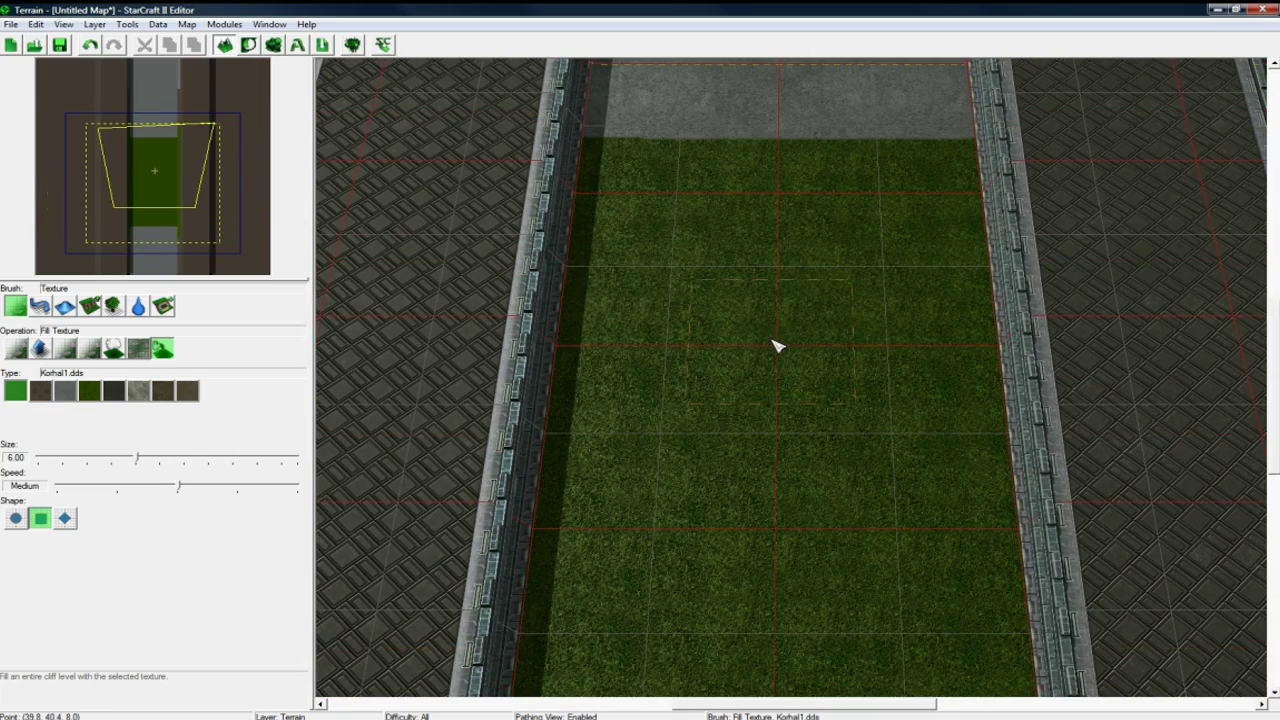
{"action": "left_click", "coordinate": [92, 308]}
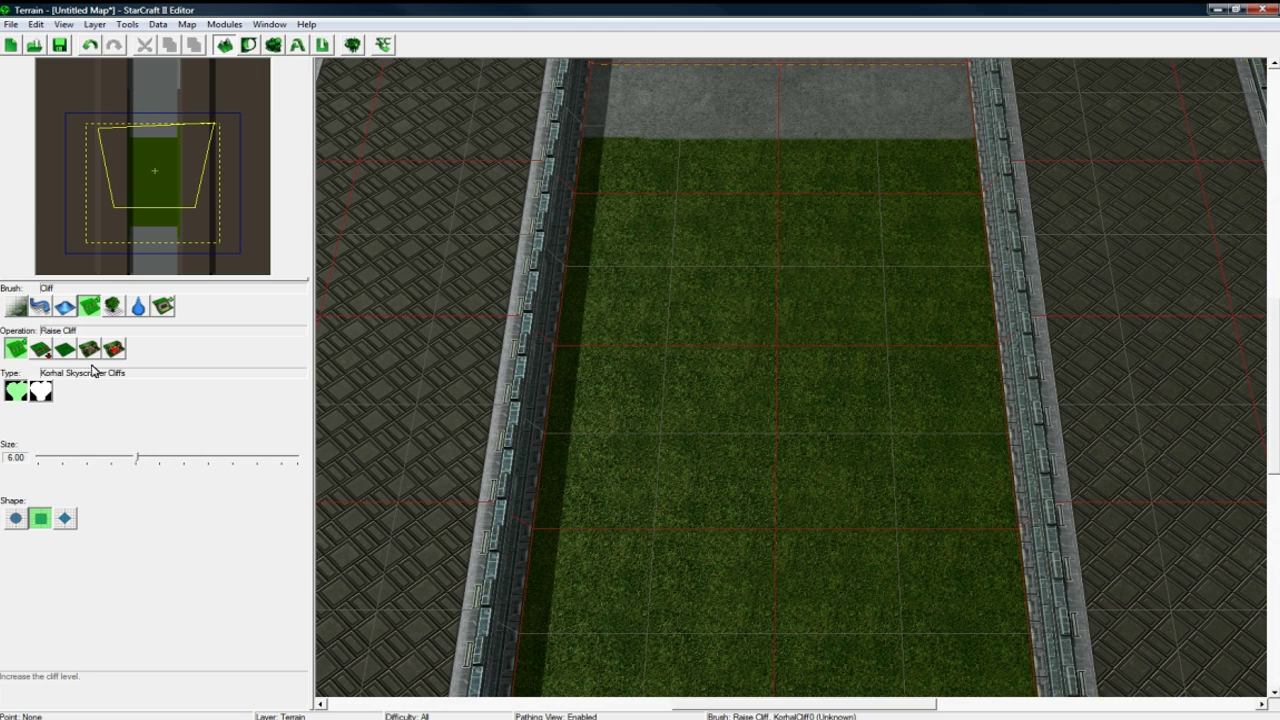
{"action": "left_click", "coordinate": [104, 456]}
{"action": "left_click_drag", "start_coordinate": [587, 339], "coordinate": [568, 503]}
- Raise a matching cliff bulge from the eastern strip into the grass area, opposite the western one
{"action": "right_click_drag", "start_coordinate": [591, 474], "coordinate": [597, 363]}
{"action": "right_click_drag", "start_coordinate": [787, 296], "coordinate": [717, 420]}
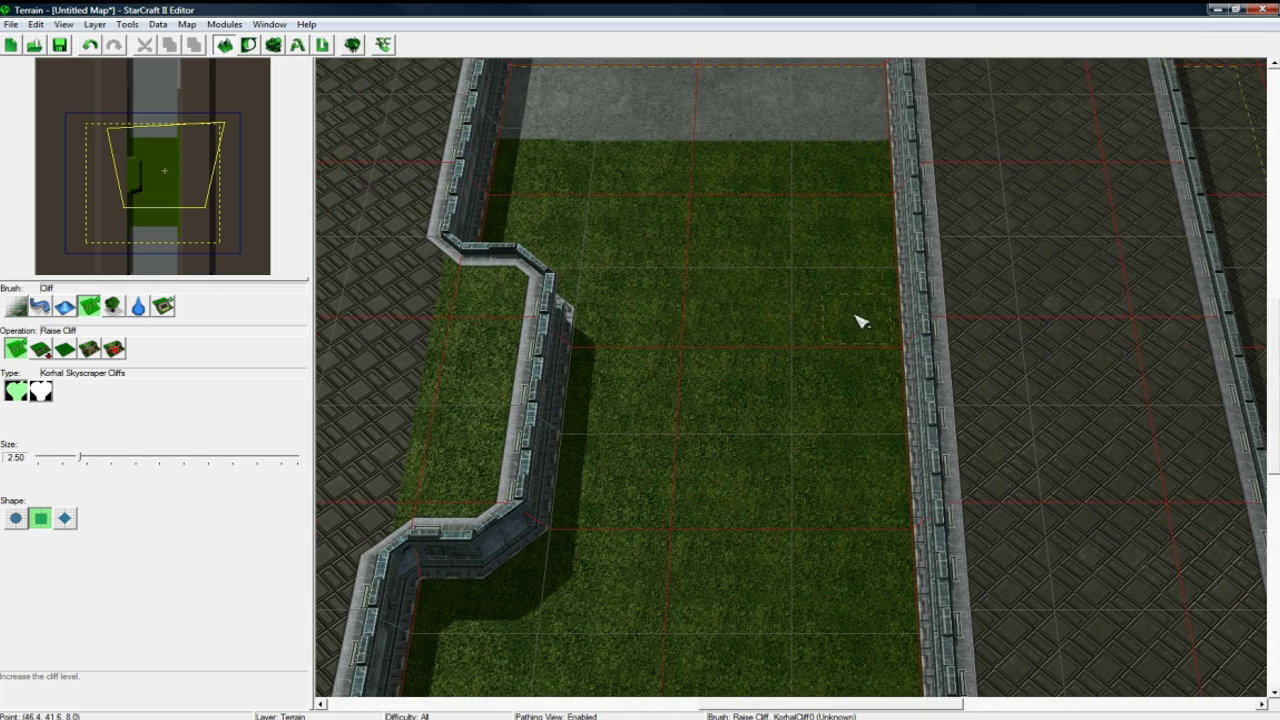
{"action": "left_click_drag", "start_coordinate": [880, 314], "coordinate": [894, 522]}
- Fill the raised cliff level on both bulges with Korhal1
{"action": "right_click_drag", "start_coordinate": [742, 408], "coordinate": [850, 396]}
{"action": "left_click", "coordinate": [15, 308]}
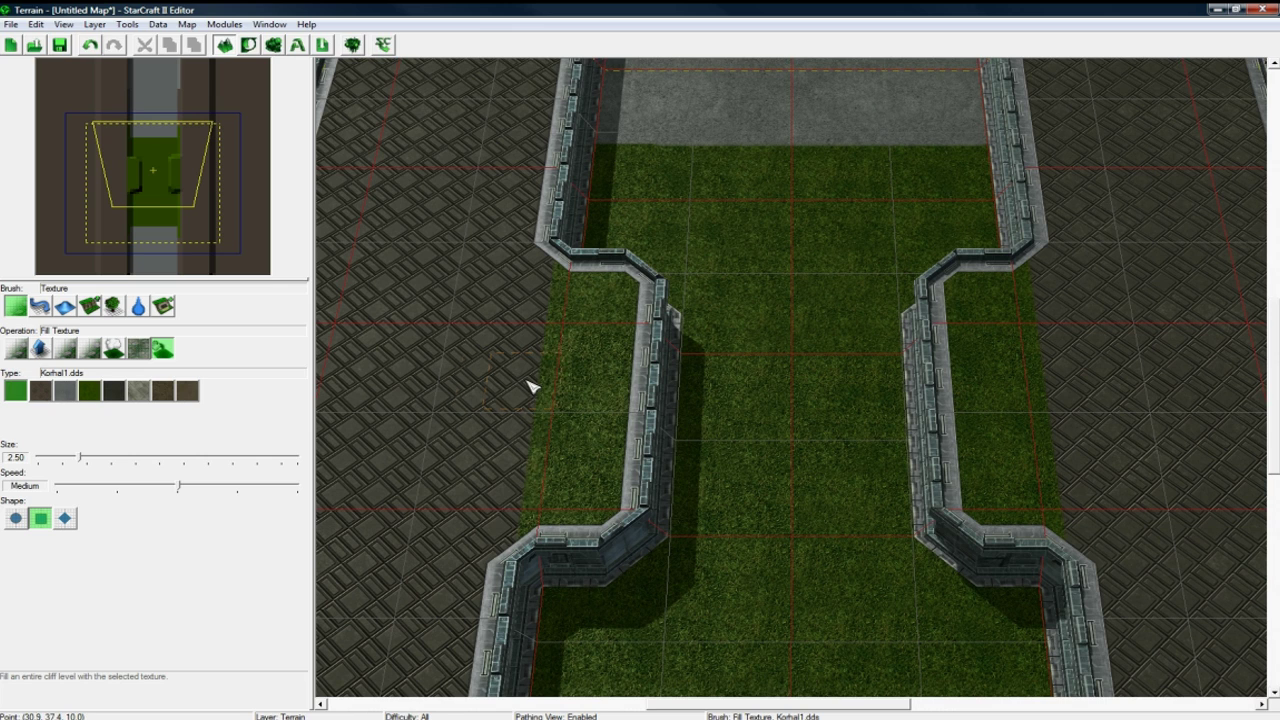
{"action": "left_click", "coordinate": [558, 389]}
{"action": "left_click", "coordinate": [1000, 370]}
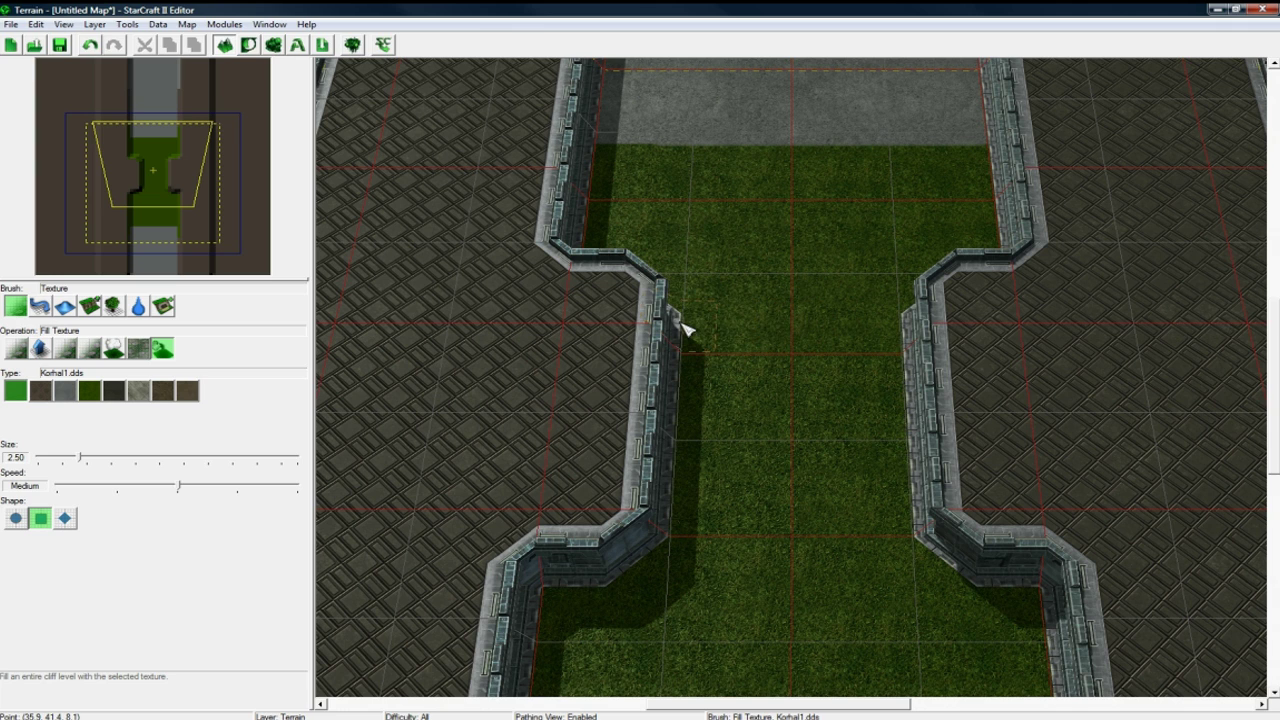
- Set the map's name to "Advanced TD Tutorial" in the map properties
{"action": "left_click", "coordinate": [188, 25]}
{"action": "left_click", "coordinate": [210, 40]}
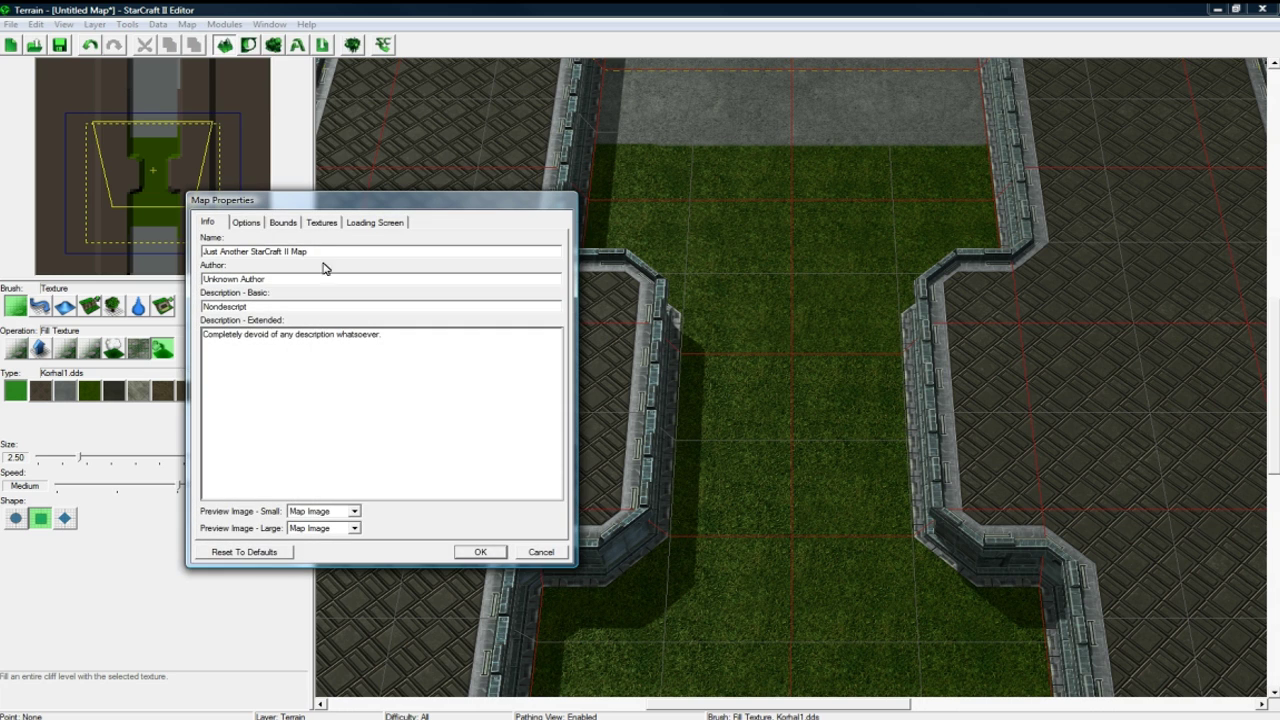
{"action": "left_click_drag", "start_coordinate": [318, 252], "coordinate": [179, 248]}
{"action": "type", "text": "Advanced TD Tutorial"}
- Make the loading screen custom, give it the title text "Advanced TD Tutorial", and apply the map properties
{"action": "left_click", "coordinate": [378, 222]}
{"action": "left_click", "coordinate": [315, 238]}
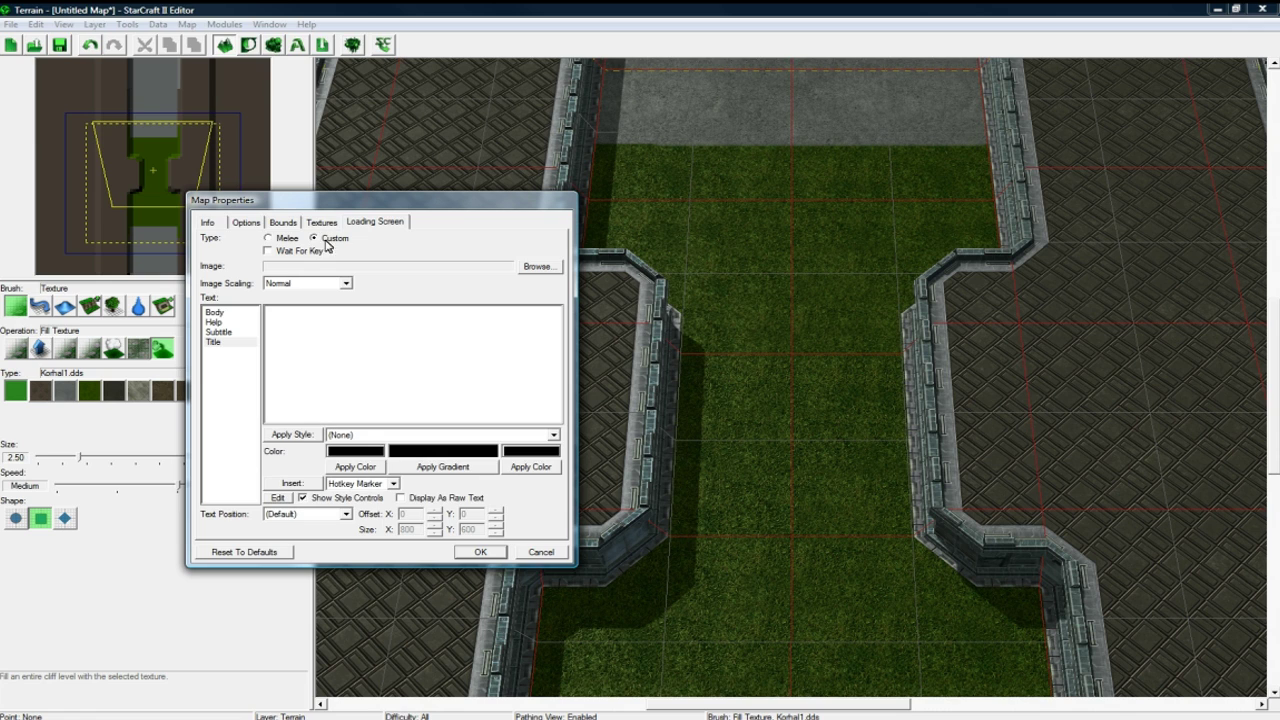
{"action": "type", "text": "Advanced TD Tutorial"}
{"action": "left_click", "coordinate": [228, 314]}
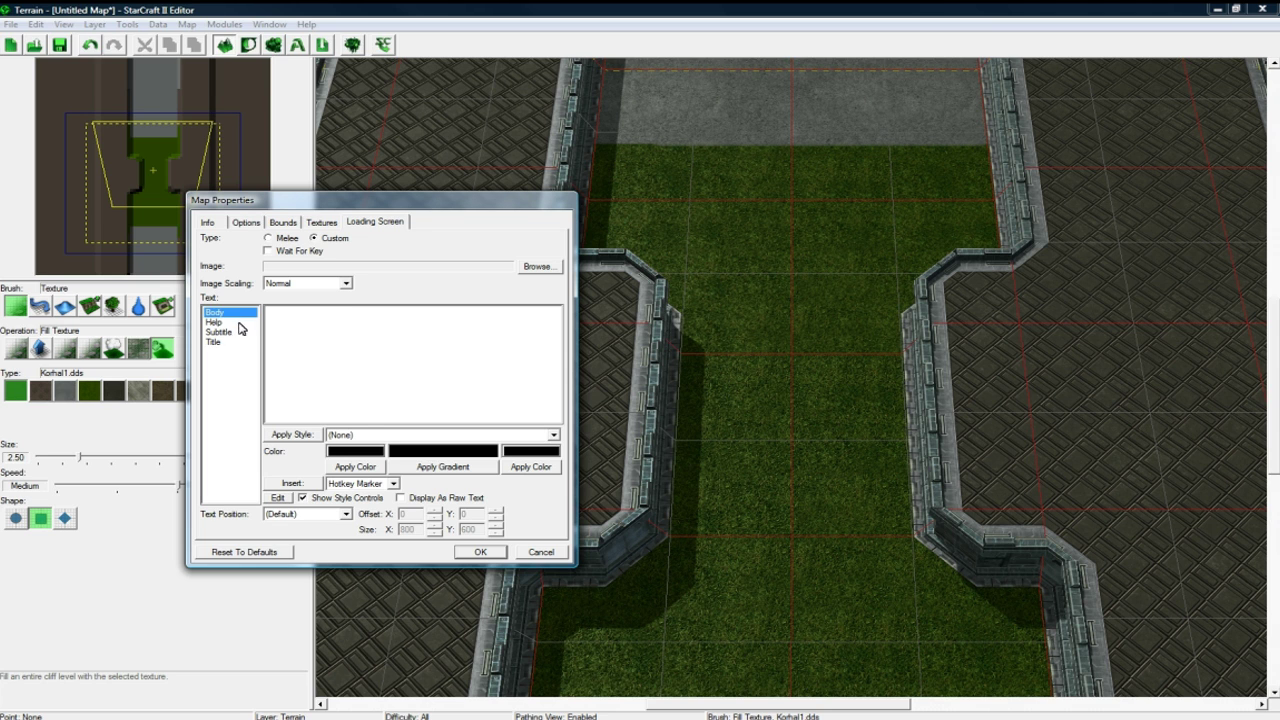
{"action": "left_click", "coordinate": [218, 342]}
{"action": "left_click", "coordinate": [480, 552]}
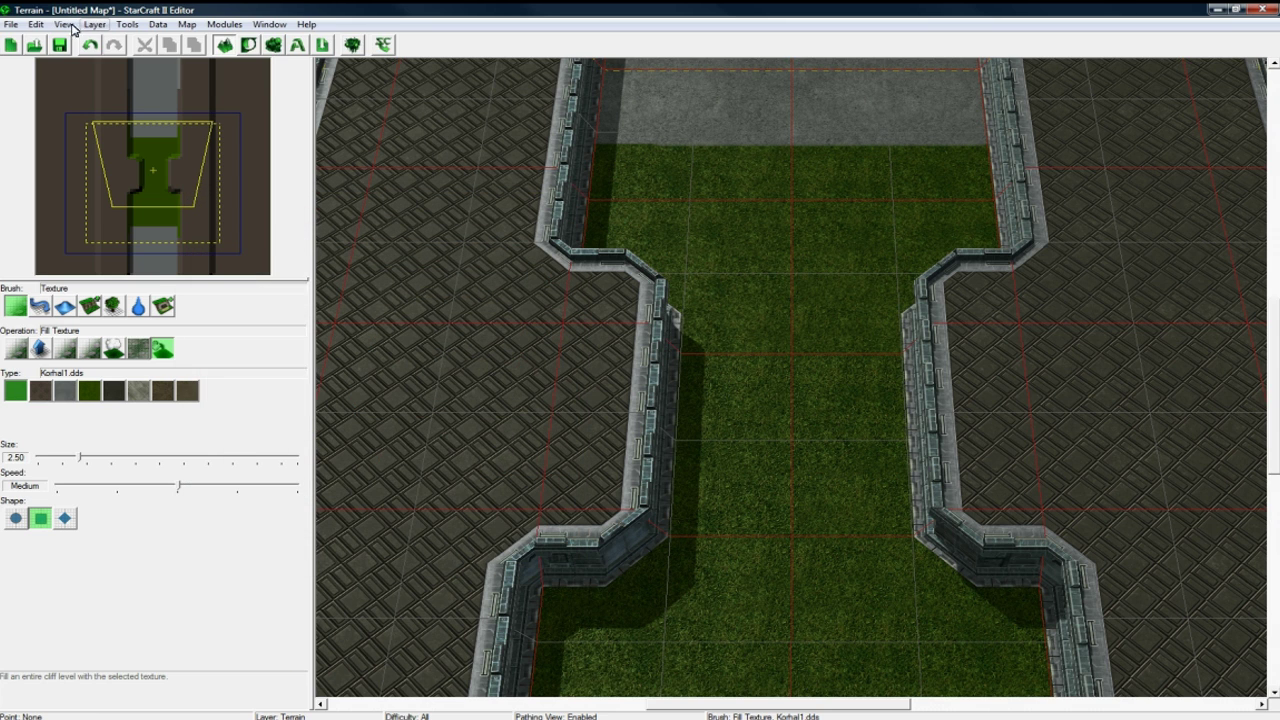
- Save the map as "Advanced TD Tutorial" in the Maps folder, as an editor map file
{"action": "left_click", "coordinate": [10, 24]}
{"action": "left_click", "coordinate": [40, 108]}
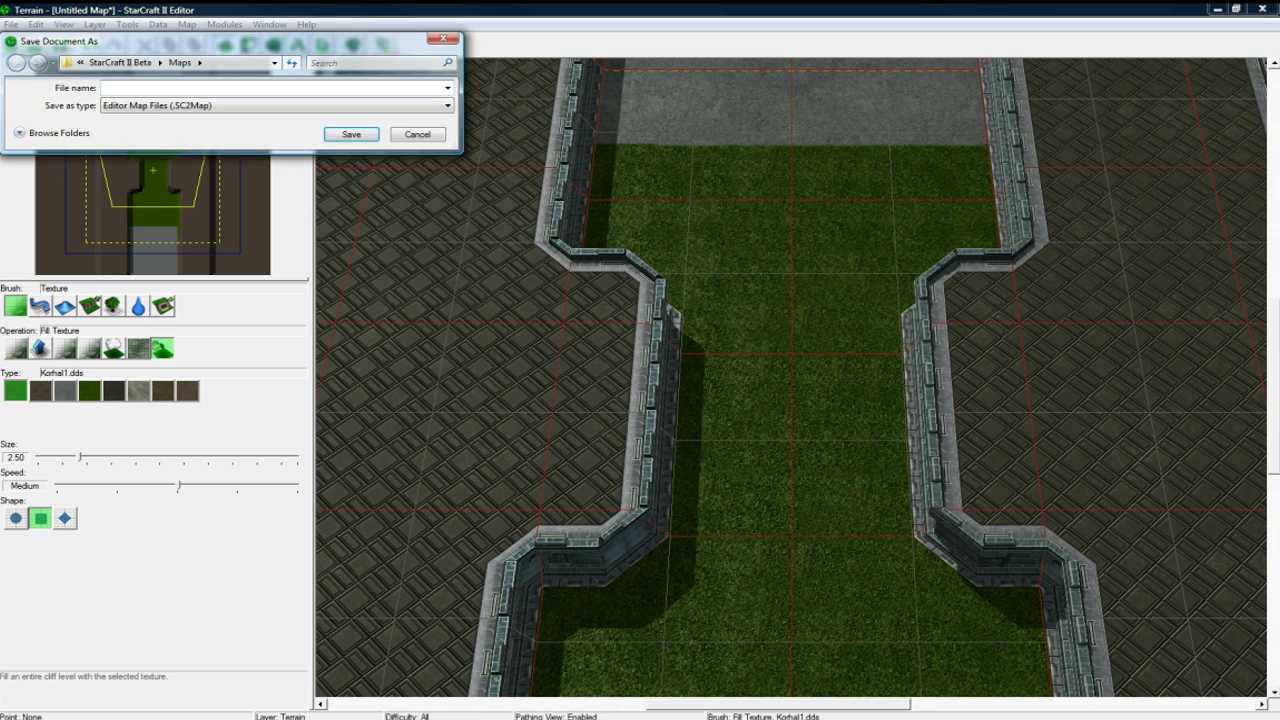
{"action": "type", "text": "Adv"}
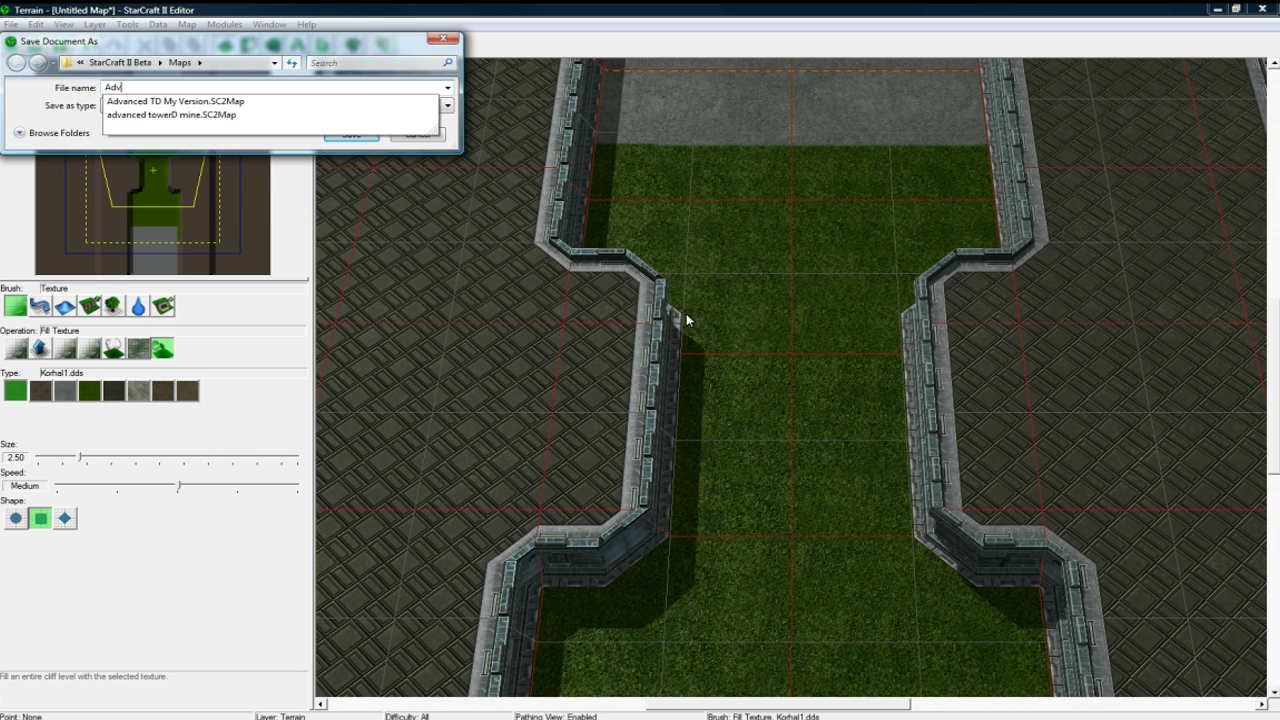
{"action": "type", "text": "anced TD Tutorial"}
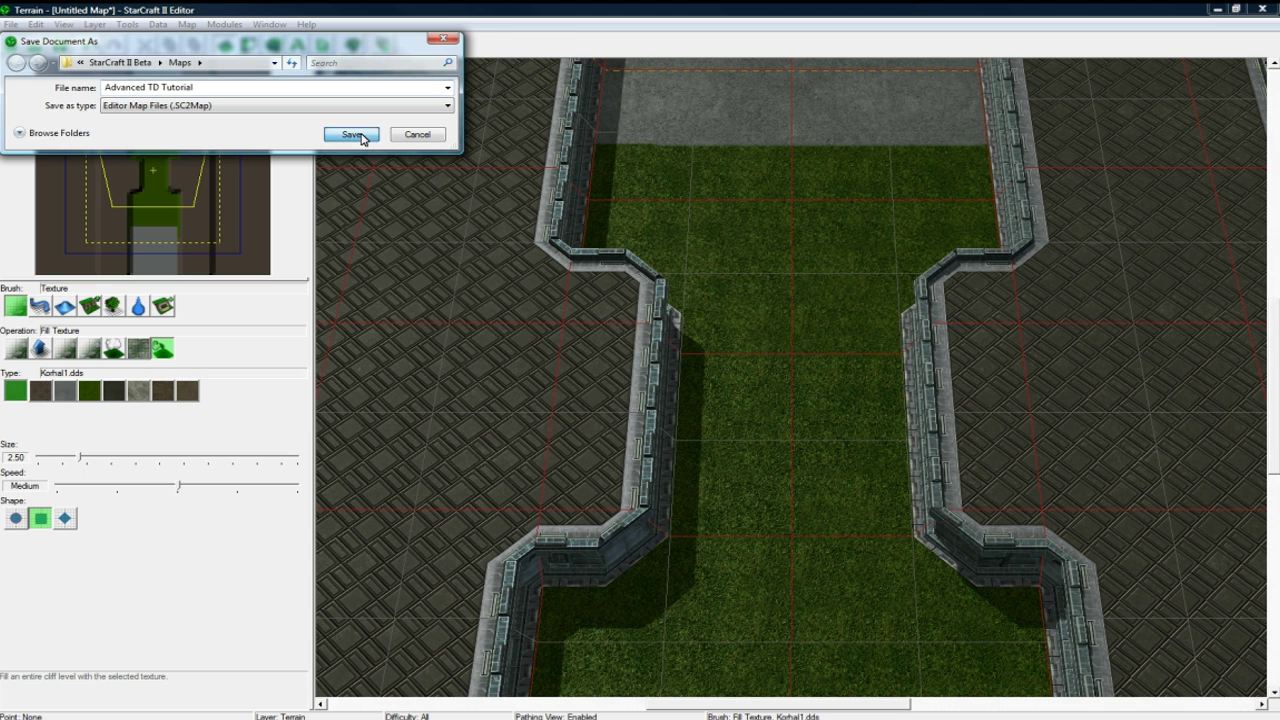
{"action": "left_click", "coordinate": [346, 134]}
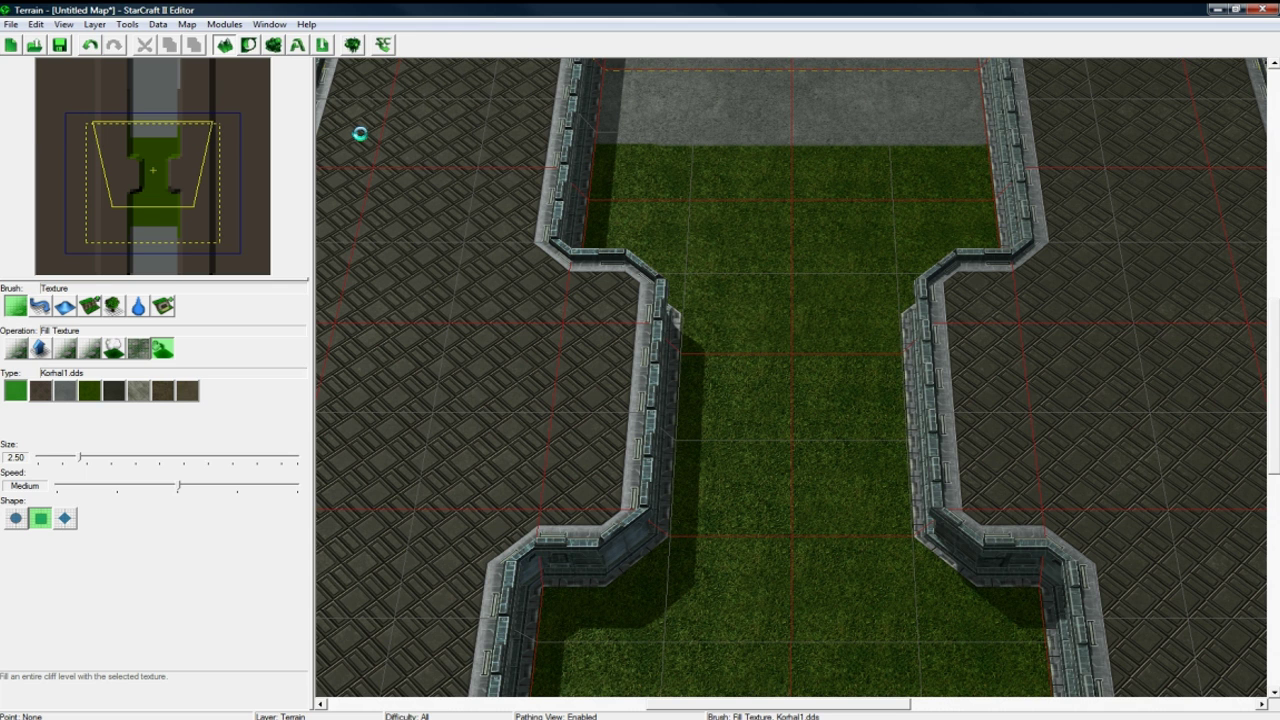
- Set Player 2's control to User in the player properties
{"action": "right_click_drag", "start_coordinate": [728, 334], "coordinate": [719, 323]}
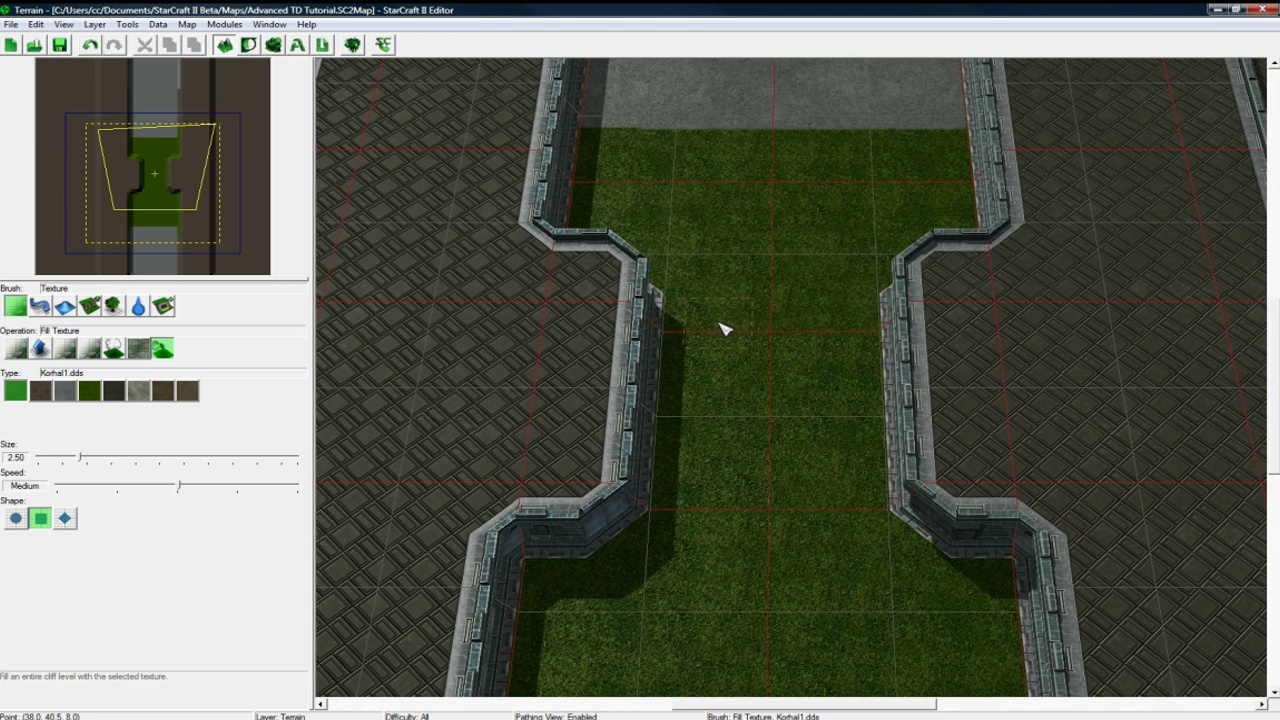
{"action": "key", "text": "Escape"}
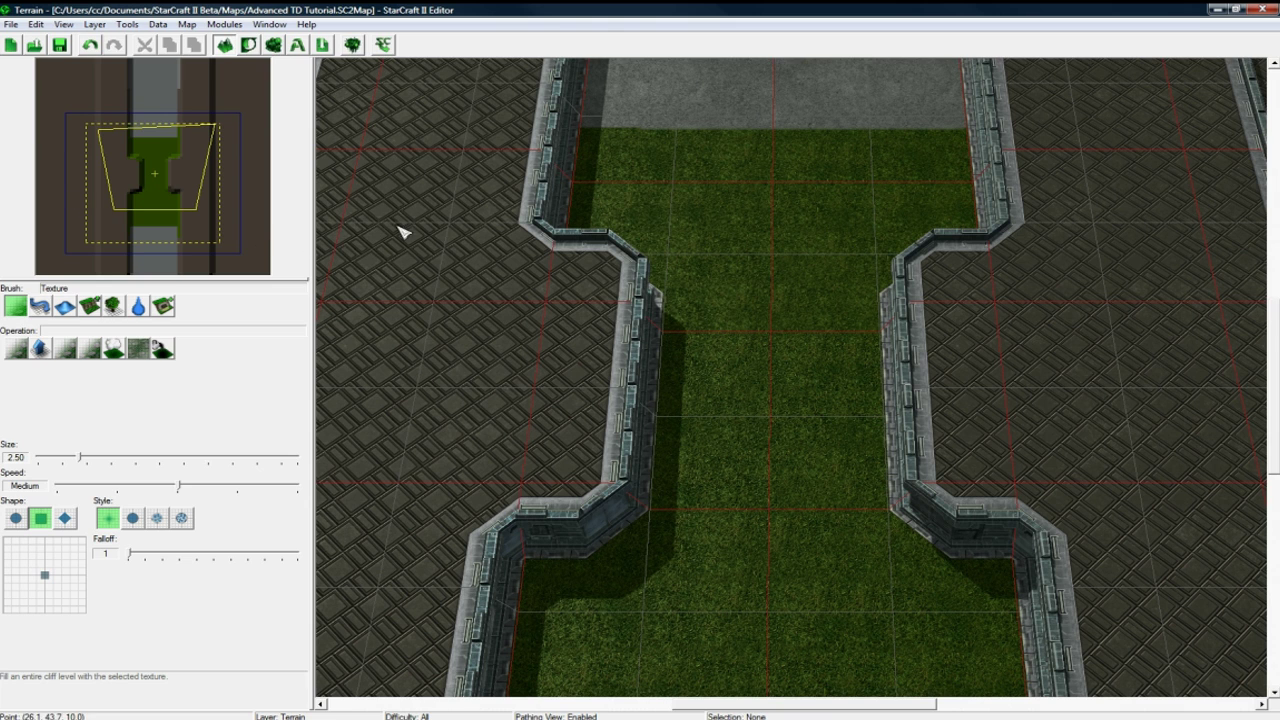
{"action": "left_click", "coordinate": [187, 24]}
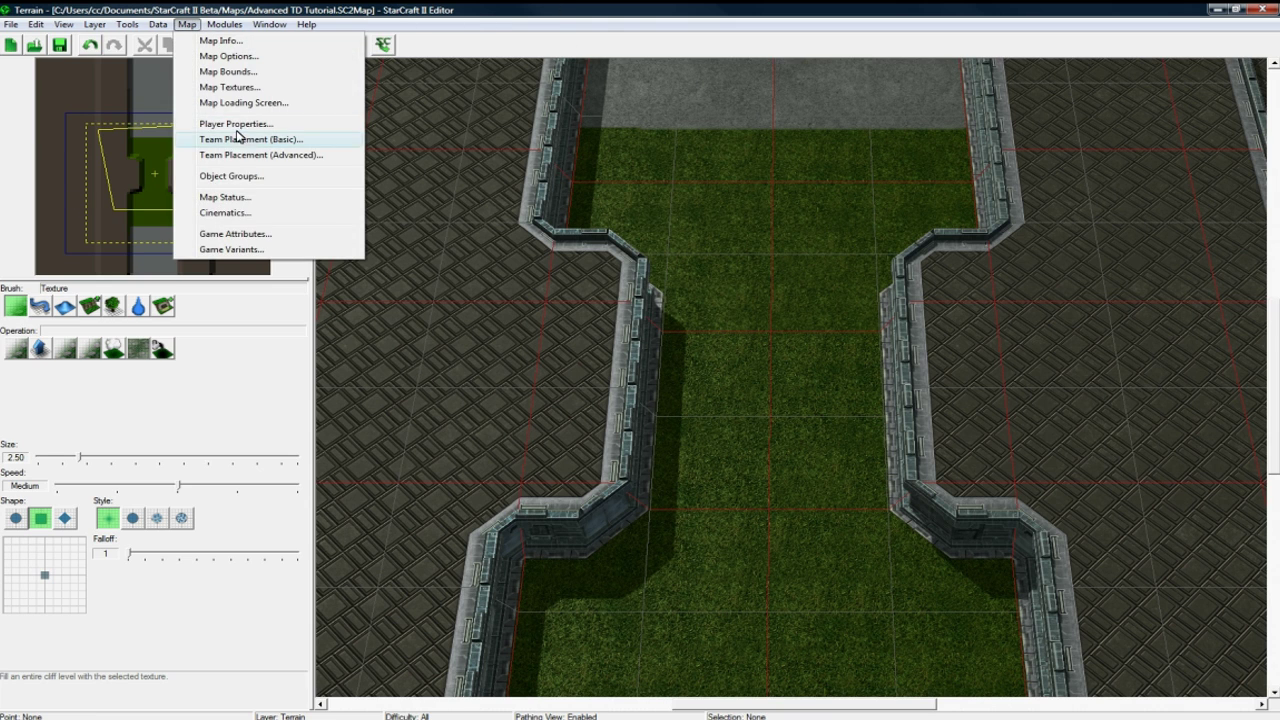
{"action": "left_click", "coordinate": [235, 127]}
{"action": "left_click", "coordinate": [450, 267]}
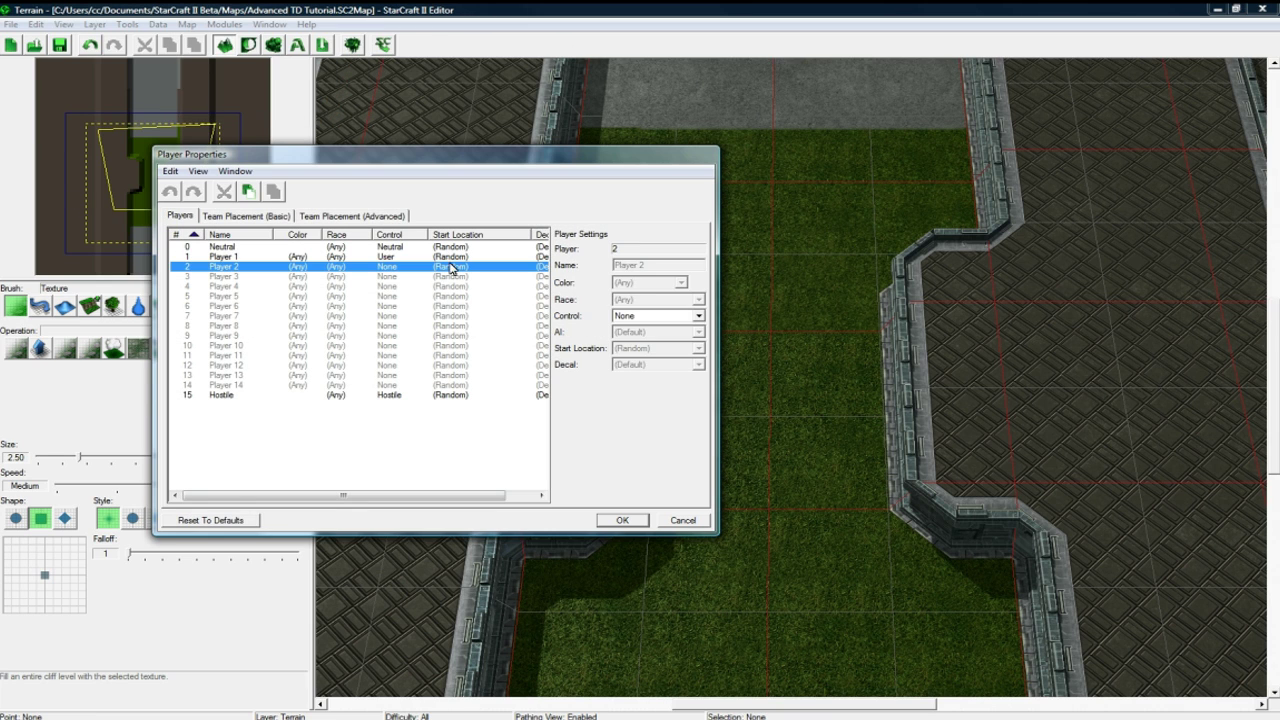
{"action": "left_click", "coordinate": [626, 314]}
{"action": "left_click", "coordinate": [640, 367]}
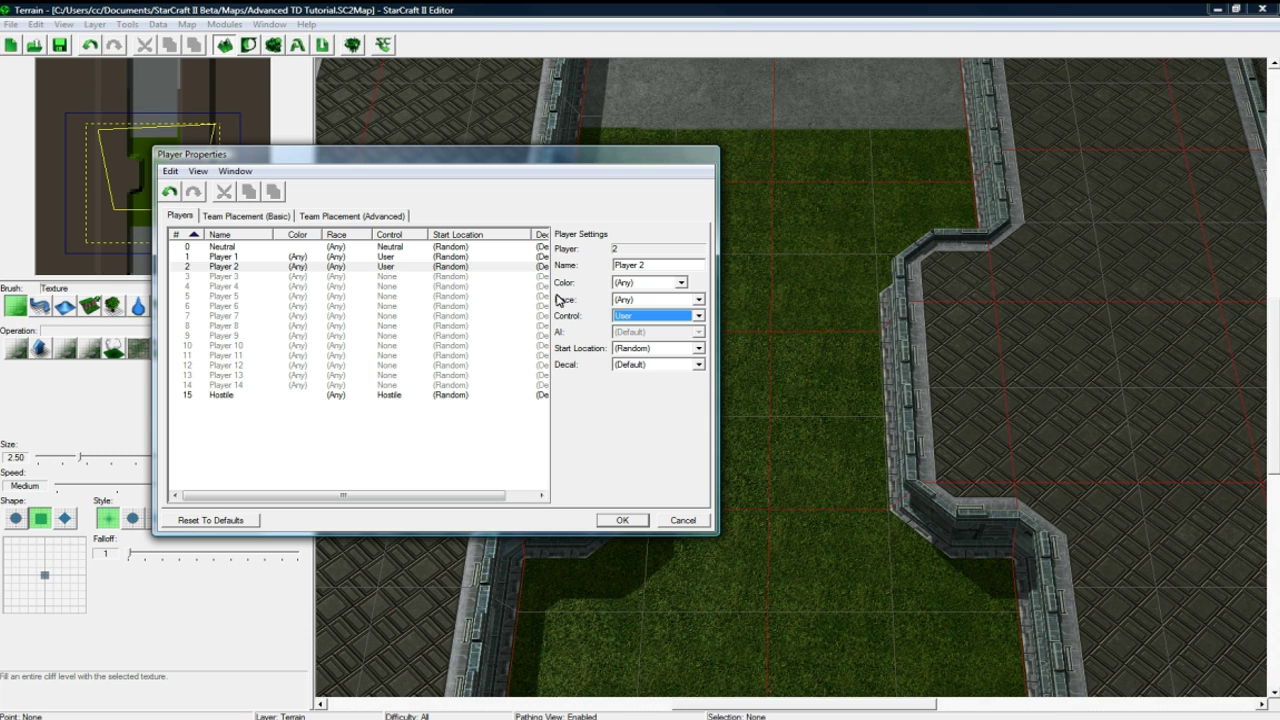
- Make Player 3 a Computer-controlled player named "Evil" with the Zerg race
{"action": "left_click", "coordinate": [372, 276]}
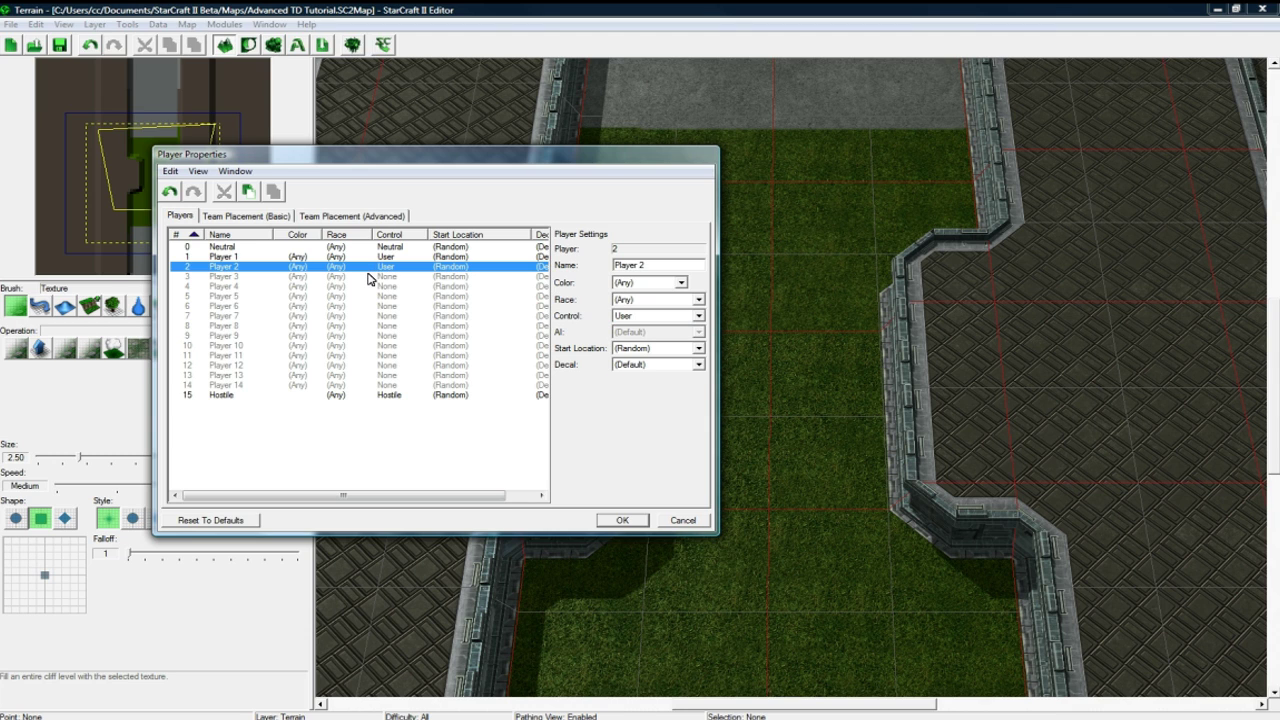
{"action": "left_click", "coordinate": [634, 318]}
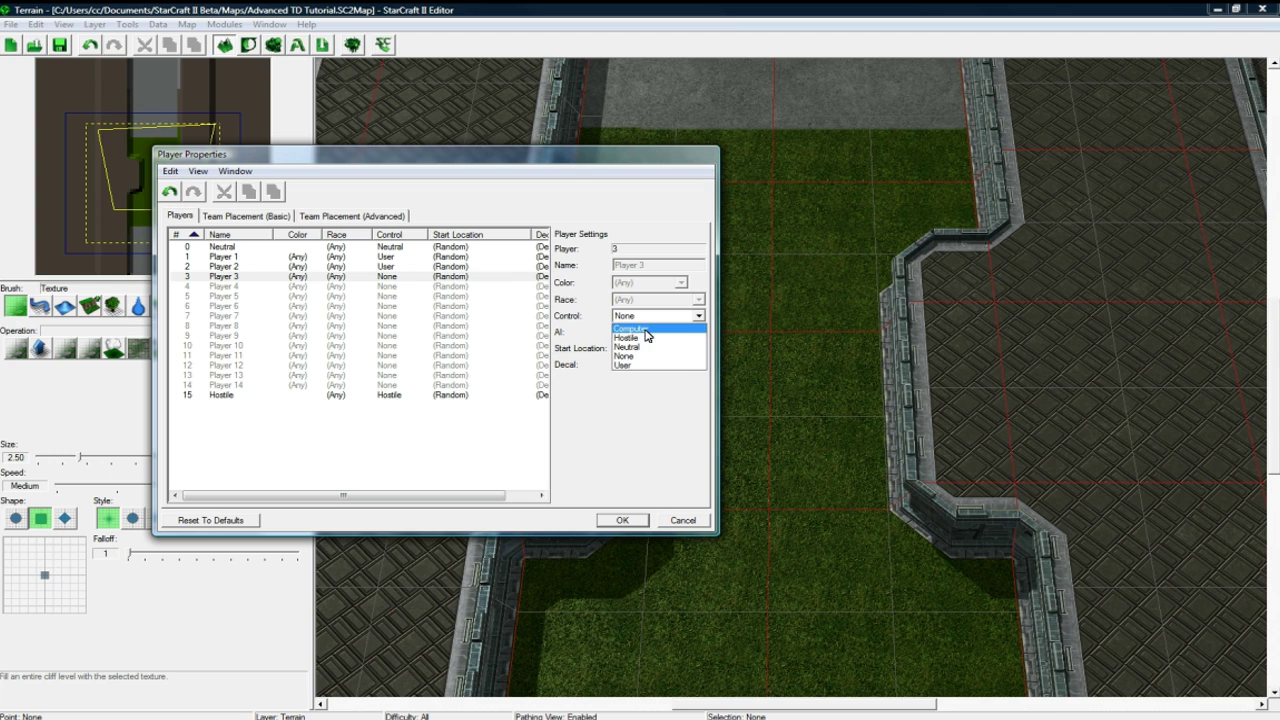
{"action": "left_click", "coordinate": [648, 335]}
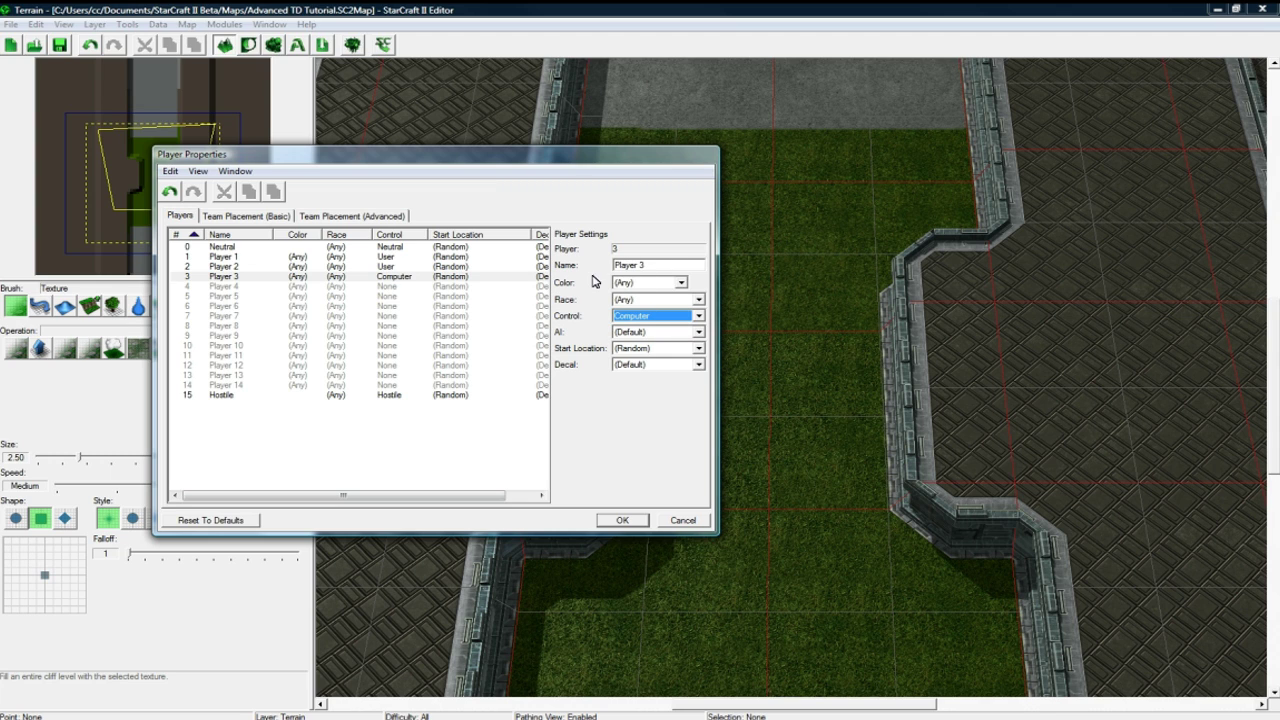
{"action": "left_click_drag", "start_coordinate": [677, 265], "coordinate": [608, 264]}
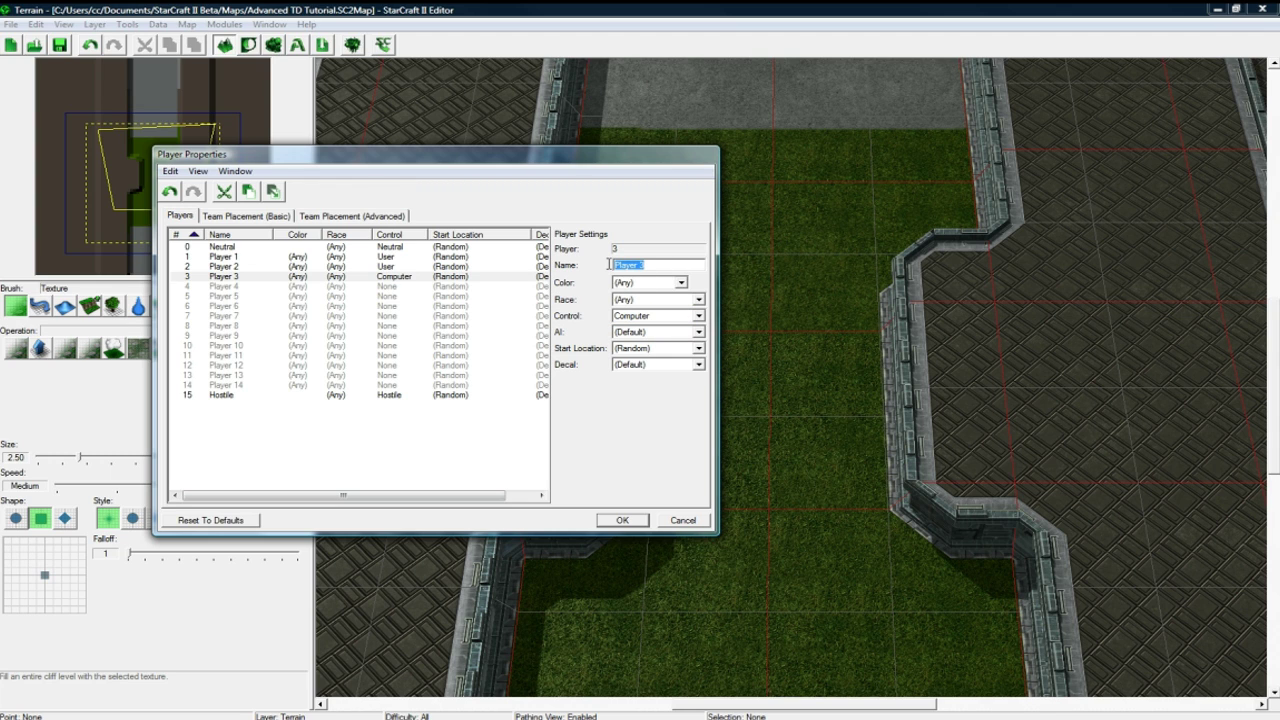
{"action": "type", "text": "Enemies"}
{"action": "double_click", "coordinate": [665, 265]}
{"action": "type", "text": "Evil"}
{"action": "left_click", "coordinate": [622, 306]}
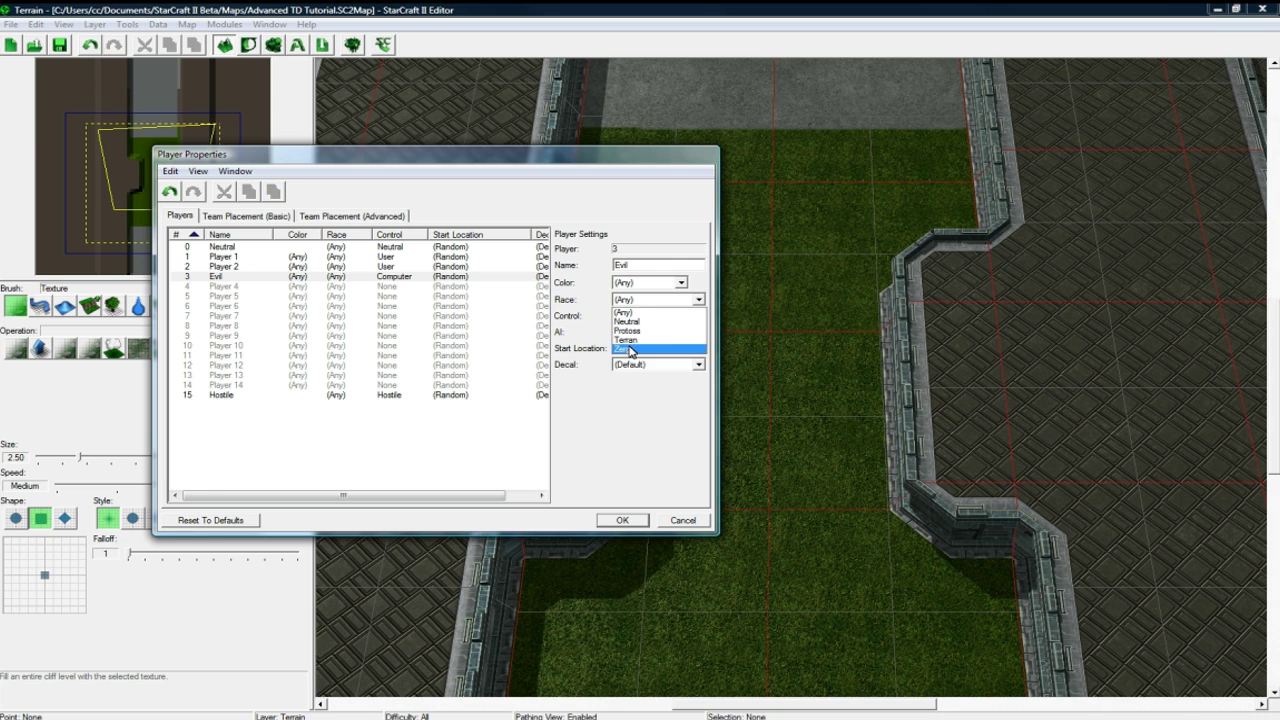
{"action": "left_click", "coordinate": [630, 340]}
- Apply the player properties and save the map
{"action": "left_click", "coordinate": [400, 258]}
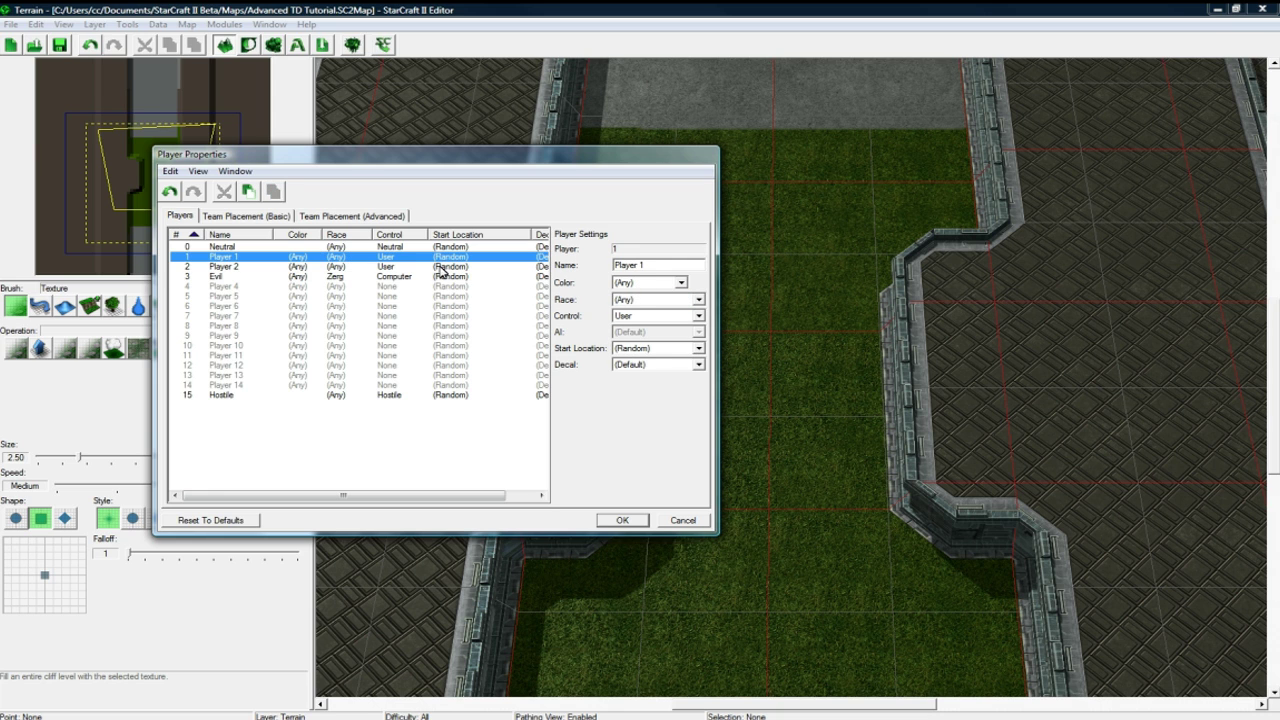
{"action": "left_click", "coordinate": [620, 519]}
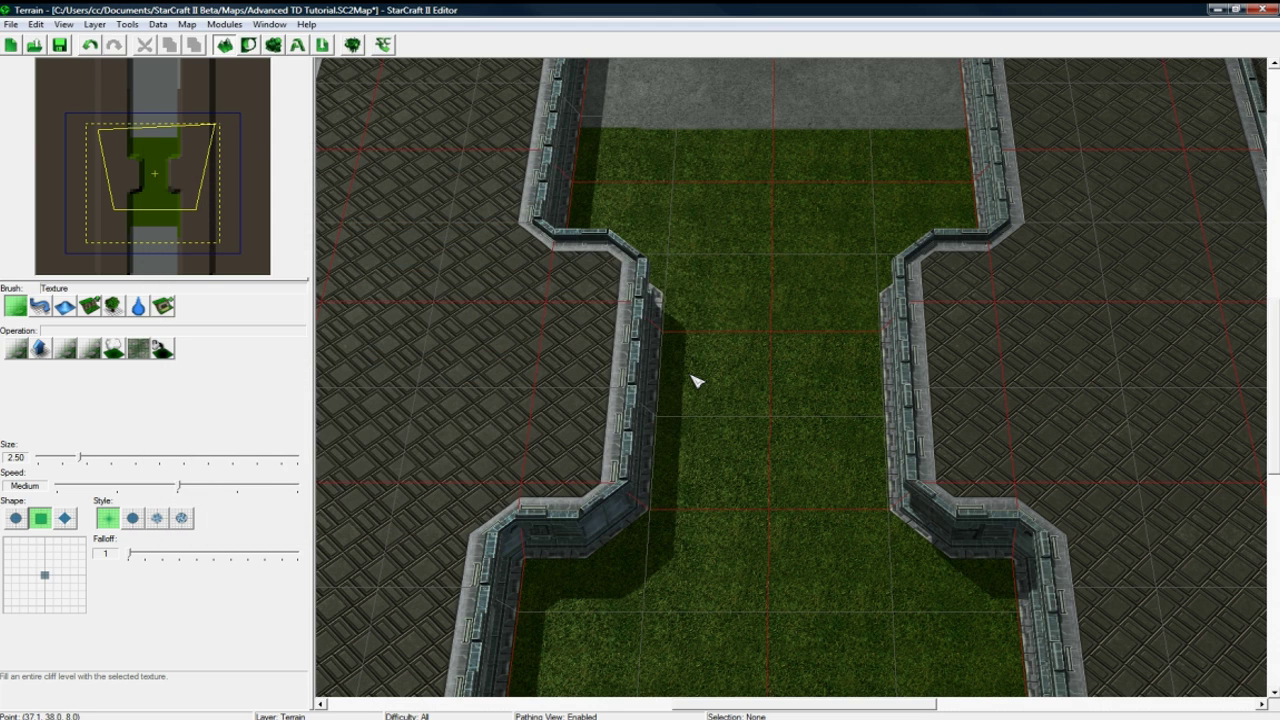
{"action": "key", "text": "ctrl+s"}
- Switch to the pathing layer and set the painted pathing brush to add No Building pathing at size 15
{"action": "key", "text": "h"}
{"action": "right_click_drag", "start_coordinate": [673, 442], "coordinate": [721, 387]}
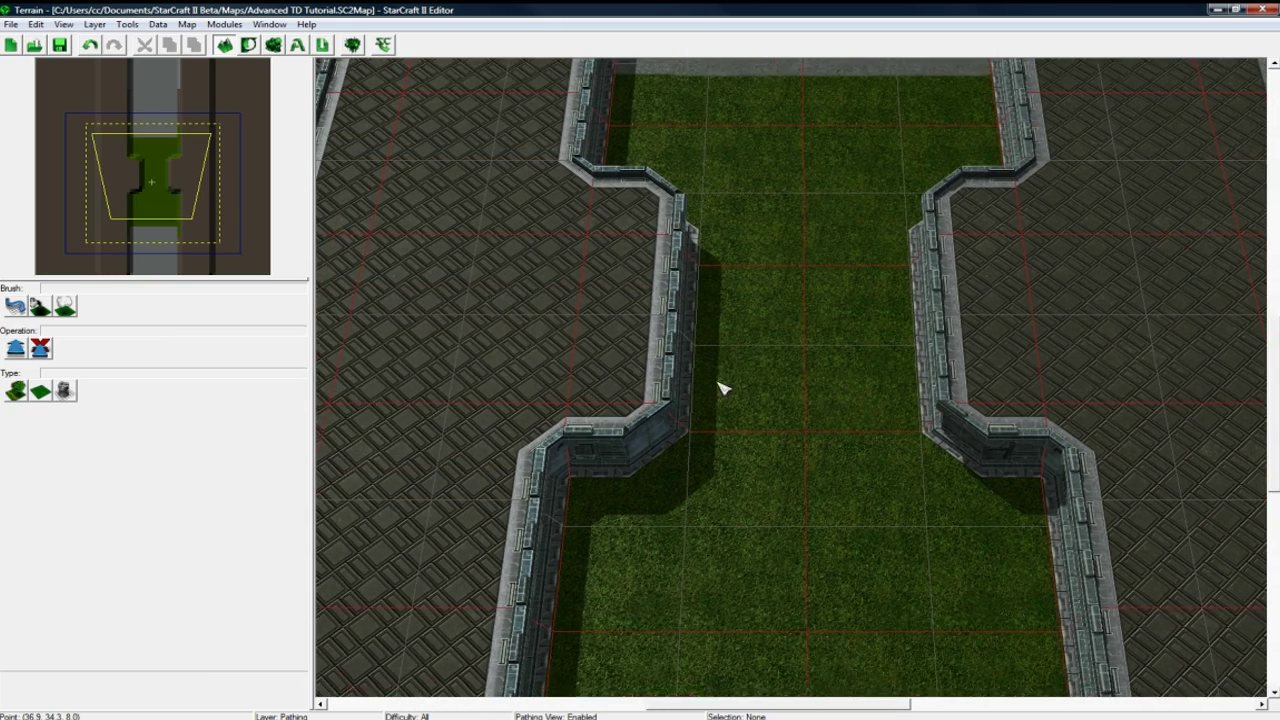
{"action": "right_click_drag", "start_coordinate": [612, 386], "coordinate": [690, 412]}
{"action": "scroll", "coordinate": [684, 412], "scroll_direction": "down", "scroll_amount": 1}
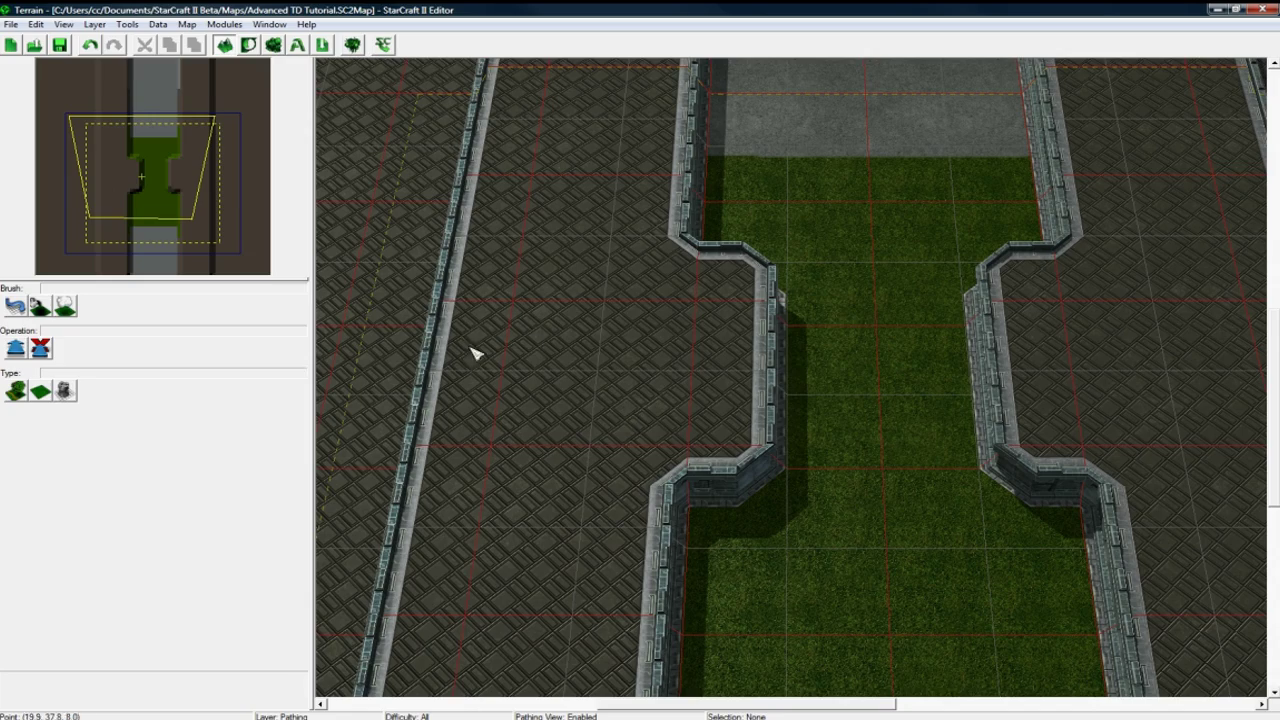
{"action": "left_click", "coordinate": [19, 307]}
{"action": "right_click_drag", "start_coordinate": [780, 368], "coordinate": [782, 398]}
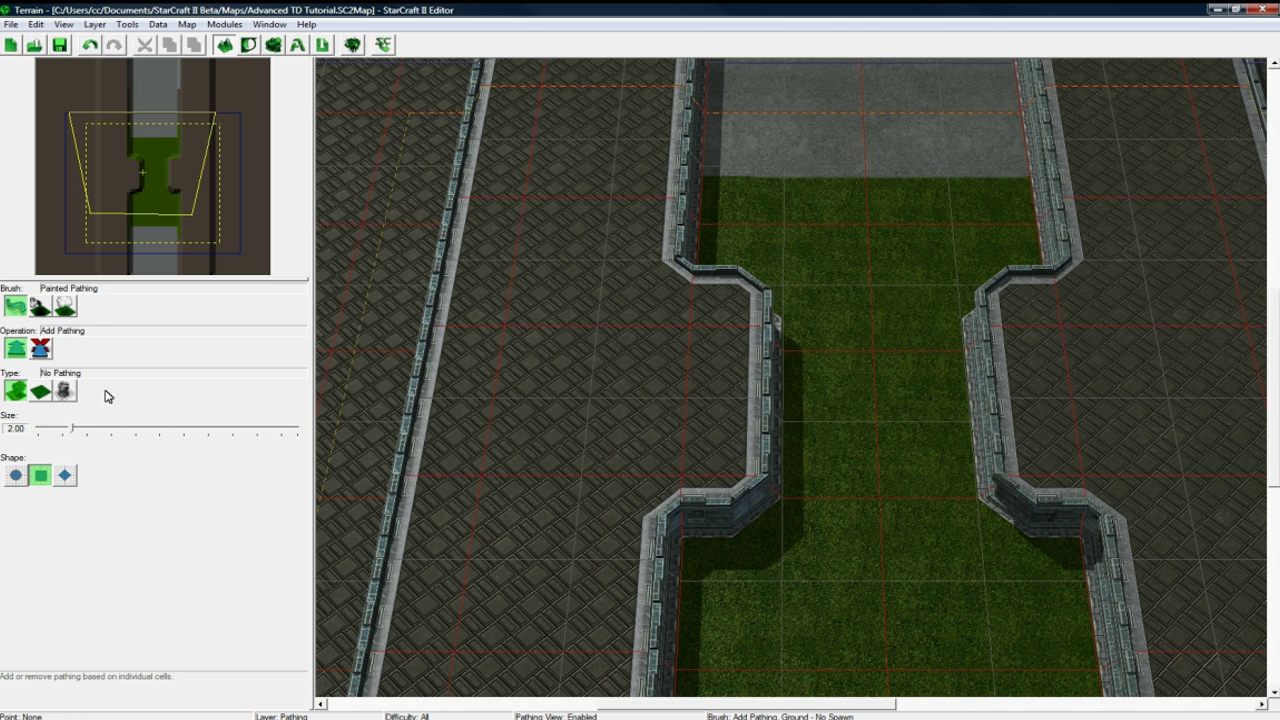
{"action": "left_click", "coordinate": [65, 392]}
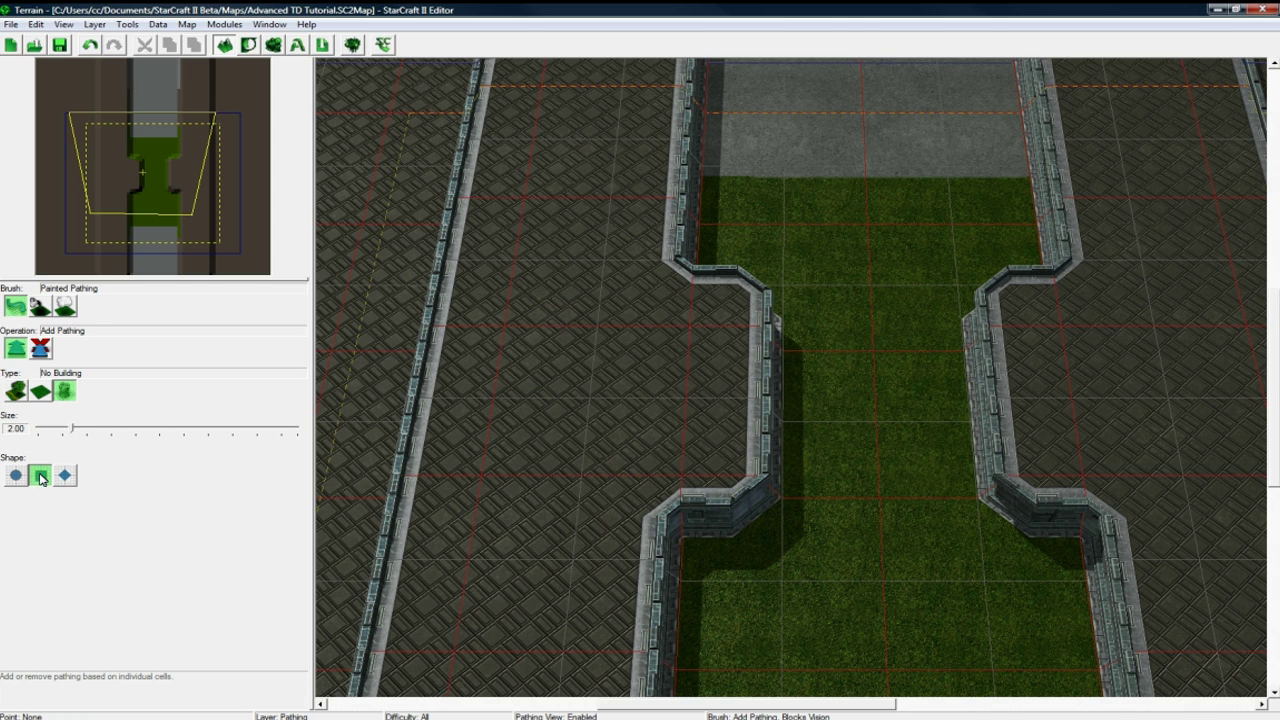
{"action": "left_click_drag", "start_coordinate": [72, 428], "coordinate": [285, 428]}
- Paint No Building pathing over the northern part of the western cliff and the ground beside it, up to the map's edge
{"action": "left_click_drag", "start_coordinate": [494, 308], "coordinate": [492, 278]}
{"action": "right_click_drag", "start_coordinate": [492, 278], "coordinate": [491, 405]}
{"action": "left_click_drag", "start_coordinate": [491, 405], "coordinate": [487, 265]}
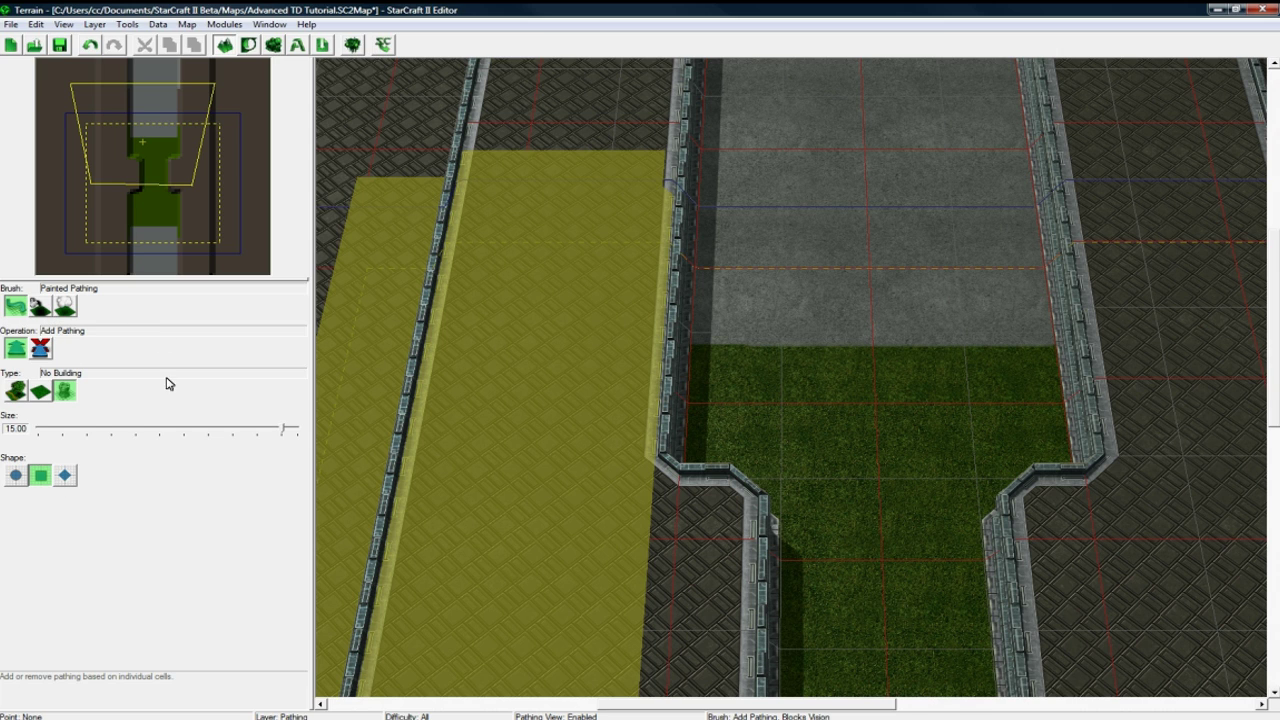
{"action": "right_click_drag", "start_coordinate": [343, 320], "coordinate": [406, 468]}
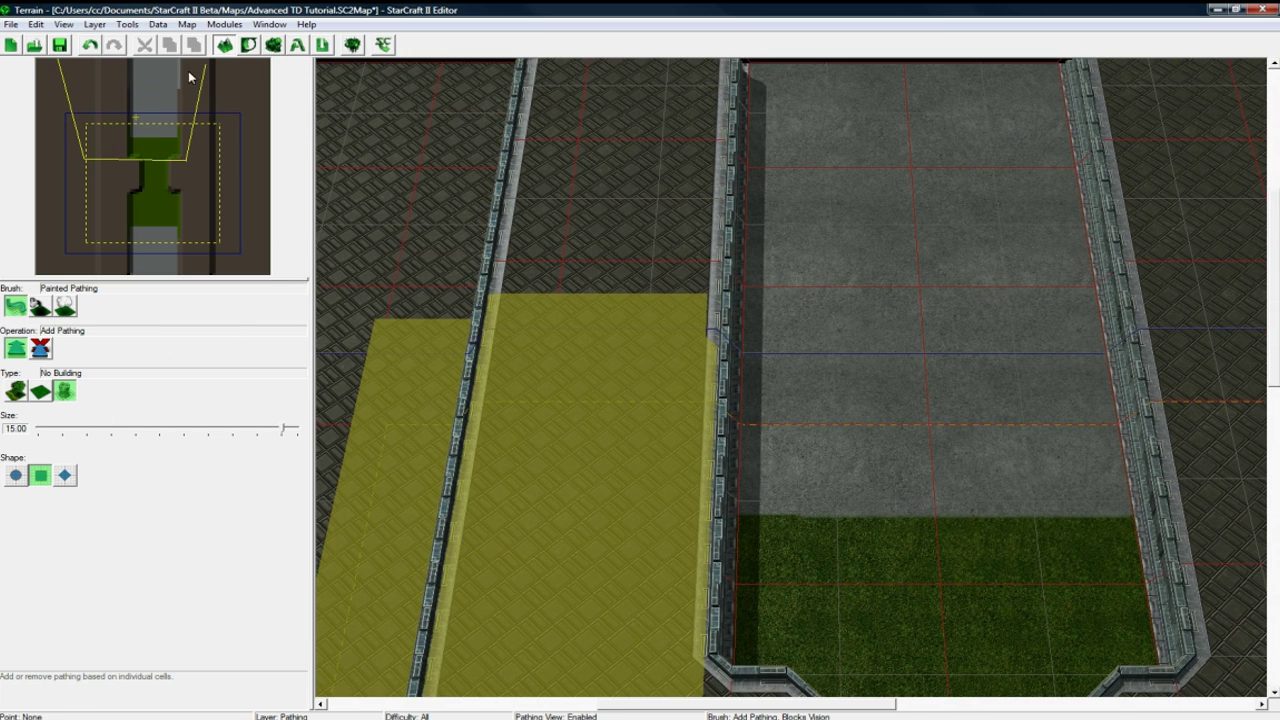
{"action": "left_click", "coordinate": [67, 25]}
{"action": "mouse_move", "coordinate": [270, 25]}
{"action": "left_click", "coordinate": [377, 70]}
{"action": "left_click_drag", "start_coordinate": [529, 200], "coordinate": [549, 220]}
{"action": "key", "text": "Up"}
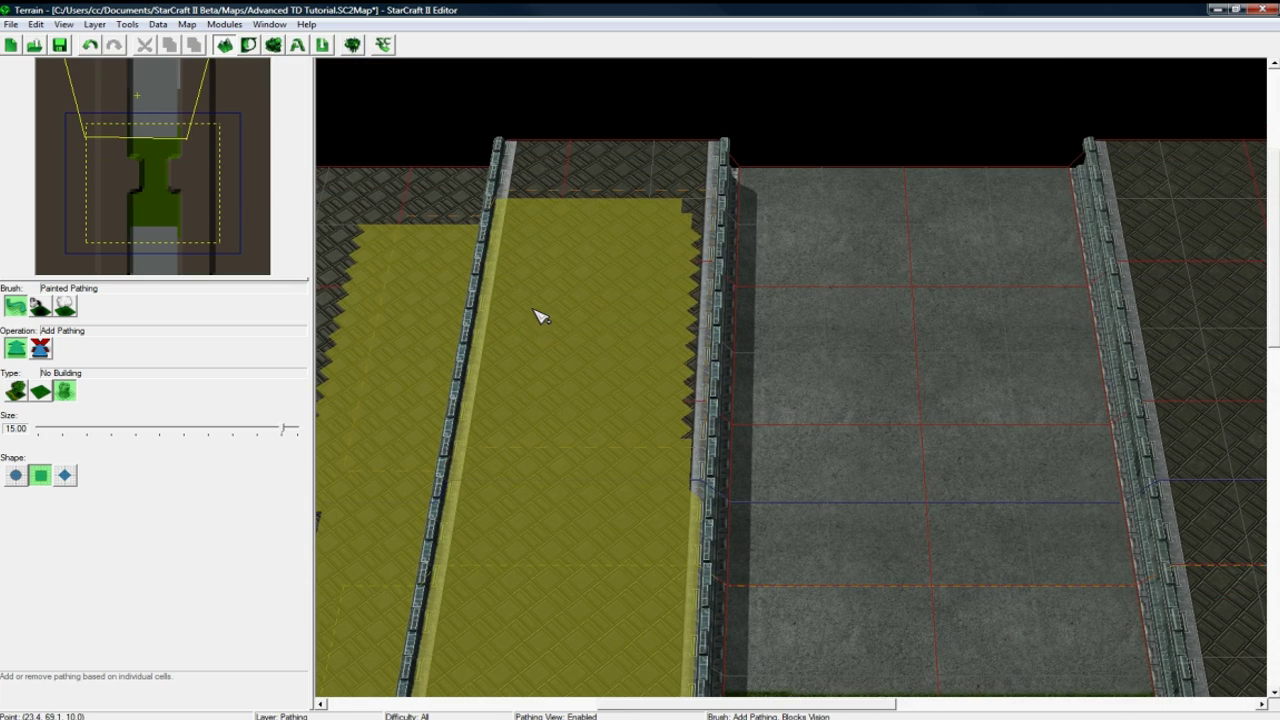
{"action": "mouse_move", "coordinate": [540, 316]}
{"action": "left_mouse_down"}
{"action": "mouse_move", "coordinate": [534, 251]}
{"action": "mouse_move", "coordinate": [489, 174]}
{"action": "left_mouse_up"}
- Continue the No Building pathing down the western side to the southern end of the map
{"action": "key", "text": "Down"}
{"action": "scroll", "coordinate": [489, 174], "scroll_direction": "down", "scroll_amount": 1}
{"action": "right_click_drag", "start_coordinate": [489, 174], "coordinate": [609, 169]}
{"action": "mouse_move", "coordinate": [609, 169]}
{"action": "left_mouse_down"}
{"action": "mouse_move", "coordinate": [626, 426]}
{"action": "mouse_move", "coordinate": [604, 459]}
{"action": "left_mouse_up"}
{"action": "right_click_drag", "start_coordinate": [604, 459], "coordinate": [604, 245]}
{"action": "left_click_drag", "start_coordinate": [588, 375], "coordinate": [585, 516]}
{"action": "right_click_drag", "start_coordinate": [560, 575], "coordinate": [549, 469]}
{"action": "right_click_drag", "start_coordinate": [577, 521], "coordinate": [573, 537]}
{"action": "mouse_move", "coordinate": [565, 462]}
{"action": "left_mouse_down"}
{"action": "mouse_move", "coordinate": [628, 482]}
{"action": "mouse_move", "coordinate": [651, 286]}
{"action": "mouse_move", "coordinate": [689, 354]}
{"action": "mouse_move", "coordinate": [677, 571]}
{"action": "left_mouse_up"}
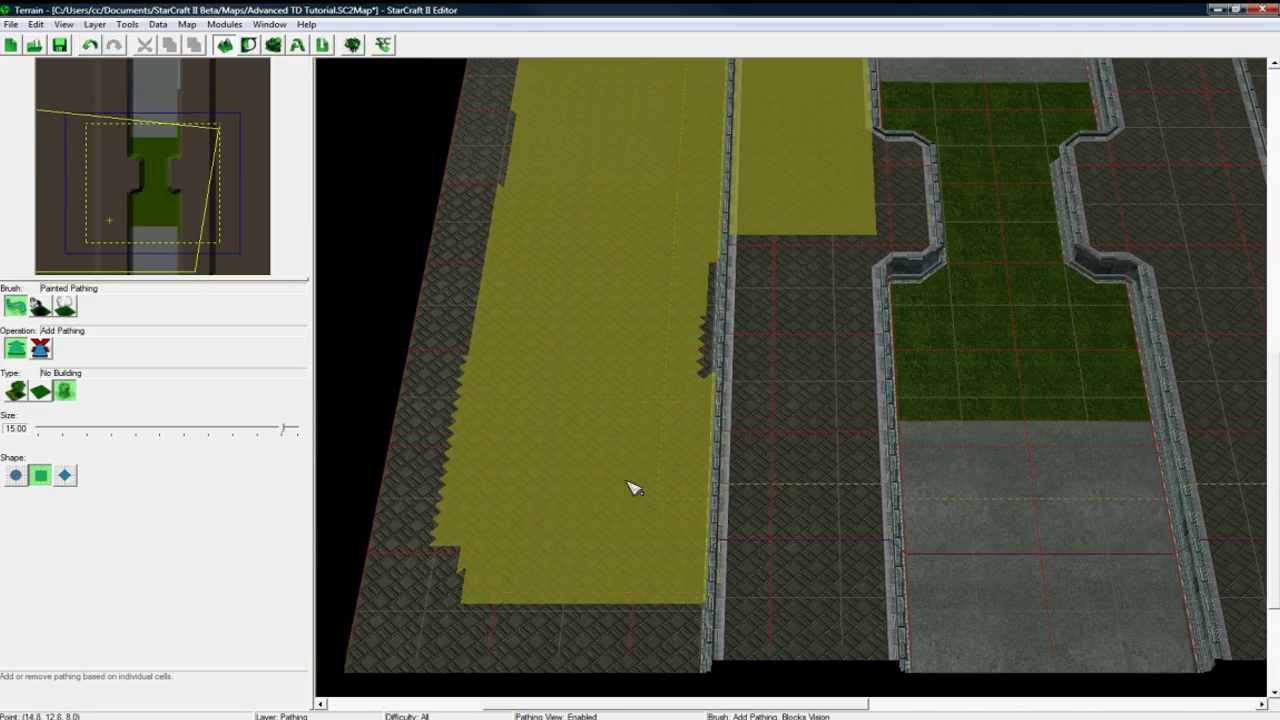
- Paint No Building pathing over the middle of the eastern cliff strip and the ground beside it
{"action": "key", "text": "Up"}
{"action": "key", "text": "Right"}
{"action": "key", "text": "Right"}
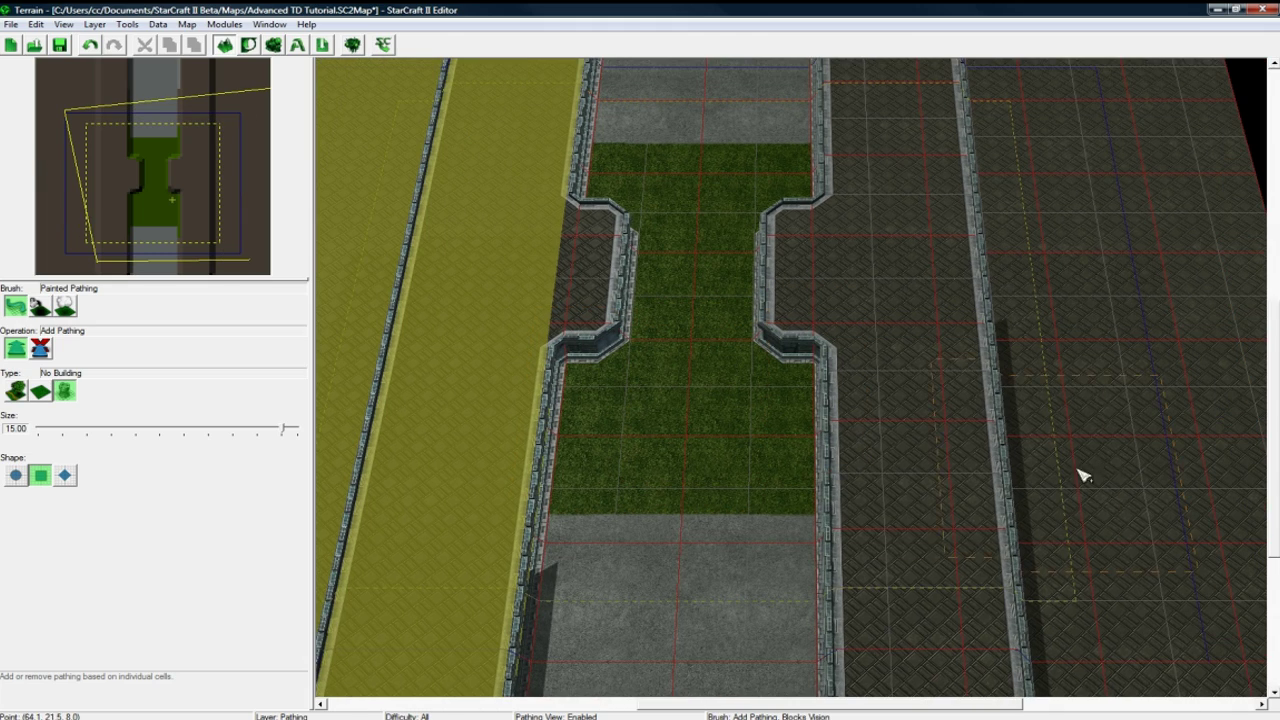
{"action": "mouse_move", "coordinate": [1016, 495]}
{"action": "left_mouse_down"}
{"action": "mouse_move", "coordinate": [977, 534]}
{"action": "mouse_move", "coordinate": [980, 423]}
{"action": "mouse_move", "coordinate": [946, 237]}
{"action": "mouse_move", "coordinate": [958, 265]}
{"action": "left_mouse_up"}
{"action": "key", "text": "Up"}
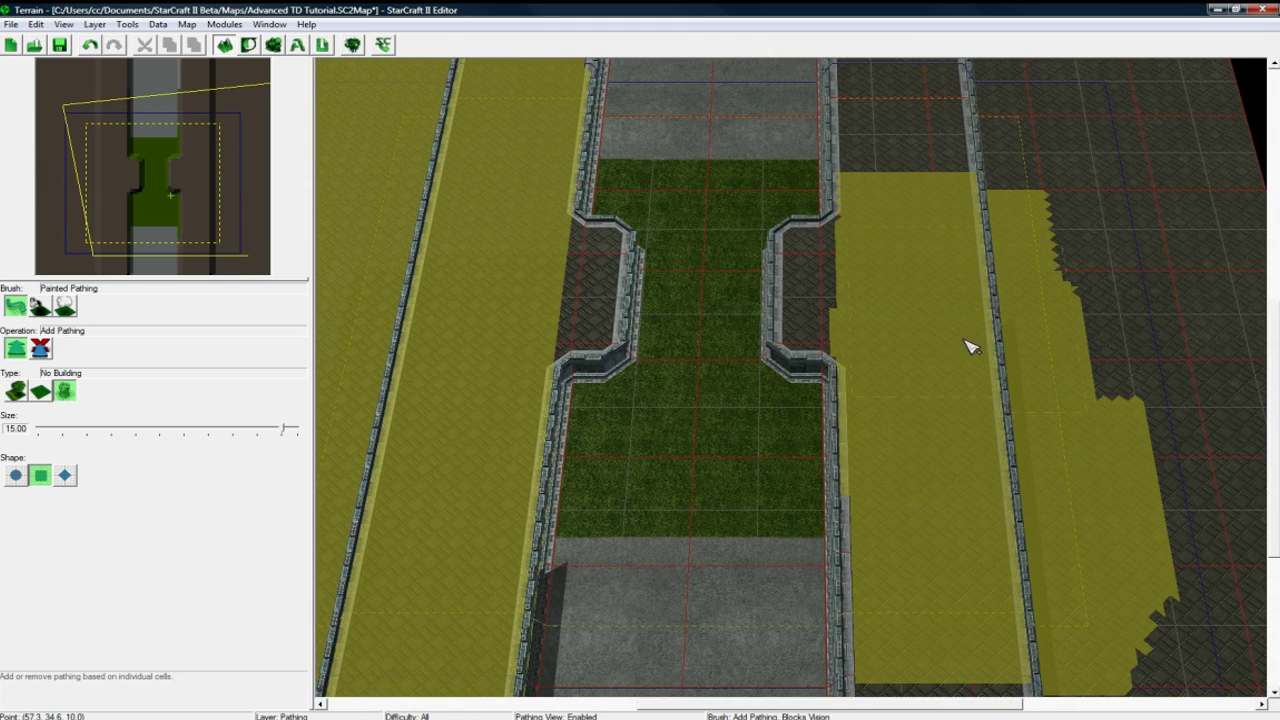
{"action": "key", "text": "Up"}
{"action": "left_click_drag", "start_coordinate": [974, 386], "coordinate": [958, 310]}
- Extend the eastern No Building pathing to the northern and southern ends of the map
{"action": "key", "text": "Up"}
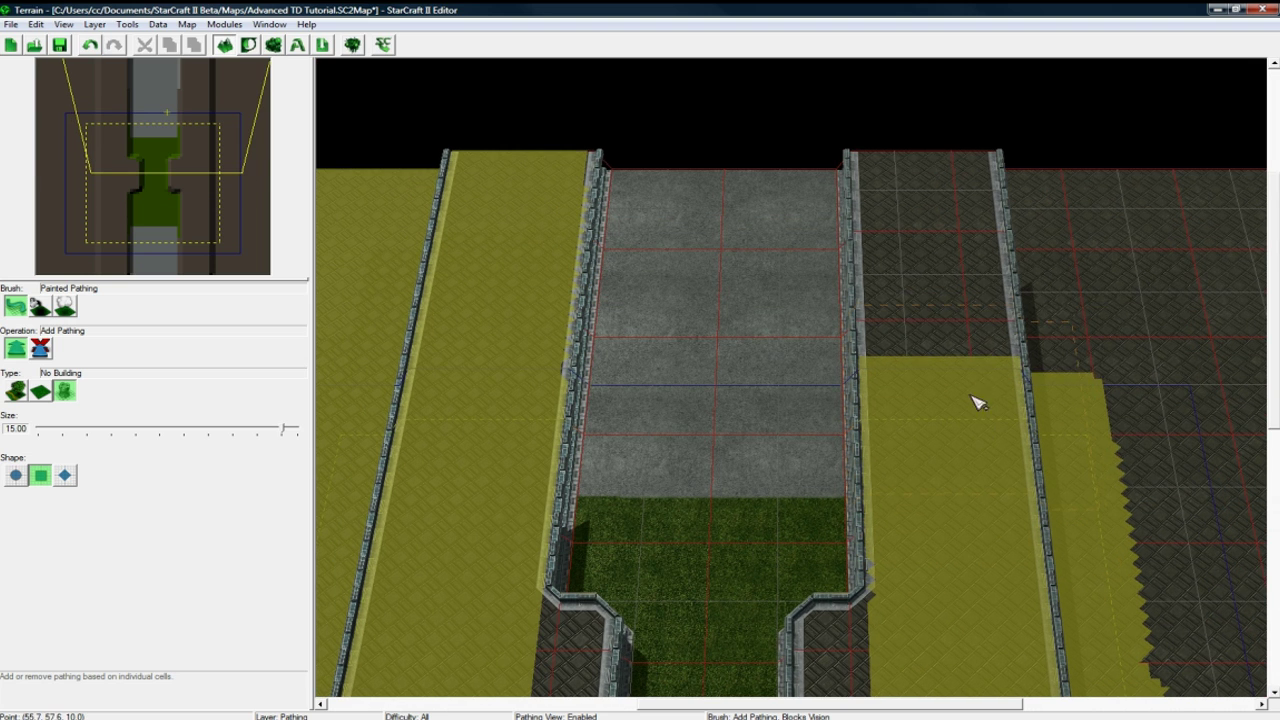
{"action": "mouse_move", "coordinate": [975, 400]}
{"action": "left_mouse_down"}
{"action": "mouse_move", "coordinate": [960, 325]}
{"action": "mouse_move", "coordinate": [980, 293]}
{"action": "mouse_move", "coordinate": [971, 197]}
{"action": "mouse_move", "coordinate": [1091, 358]}
{"action": "mouse_move", "coordinate": [1115, 475]}
{"action": "left_mouse_up"}
{"action": "key", "text": "Up"}
{"action": "mouse_move", "coordinate": [1115, 475]}
{"action": "right_mouse_down"}
{"action": "mouse_move", "coordinate": [1030, 242]}
{"action": "mouse_move", "coordinate": [1022, 172]}
{"action": "right_mouse_up"}
{"action": "left_click_drag", "start_coordinate": [1022, 172], "coordinate": [1010, 492]}
{"action": "right_click_drag", "start_coordinate": [1010, 492], "coordinate": [1005, 346]}
{"action": "key", "text": "Down"}
{"action": "mouse_move", "coordinate": [1010, 352]}
{"action": "left_mouse_down"}
{"action": "mouse_move", "coordinate": [1006, 497]}
{"action": "mouse_move", "coordinate": [891, 549]}
{"action": "mouse_move", "coordinate": [843, 547]}
{"action": "left_mouse_up"}
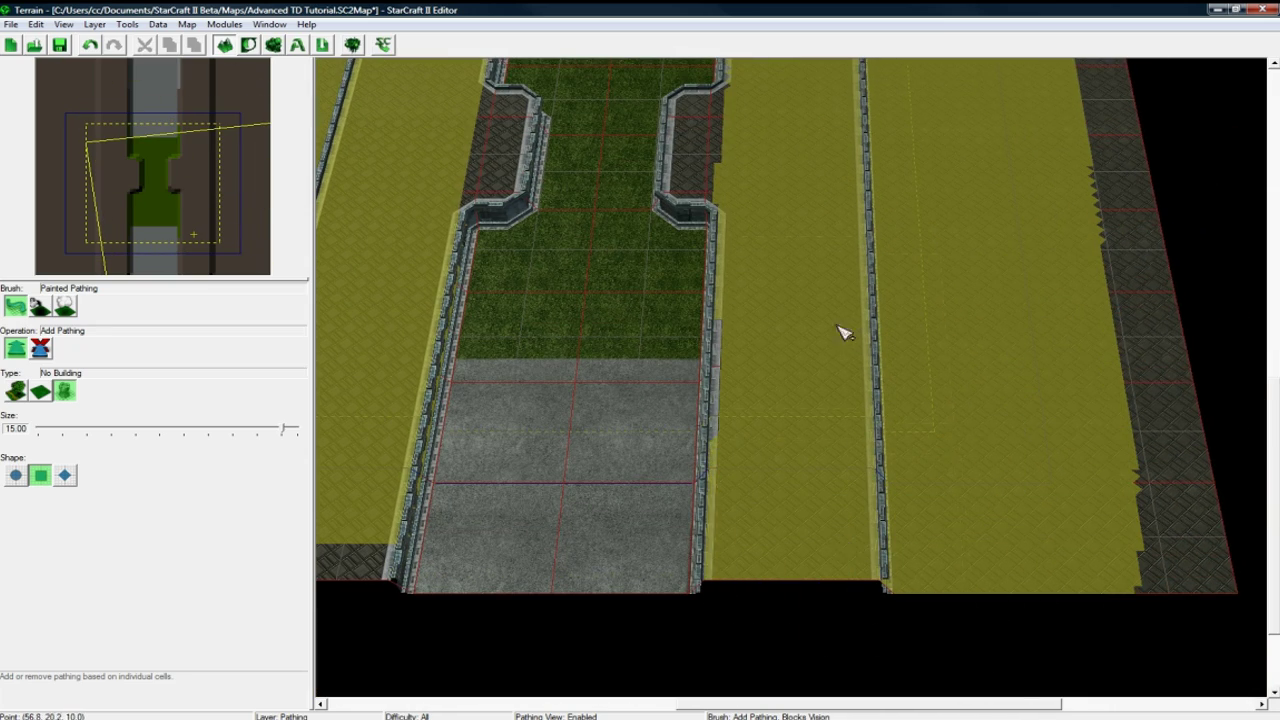
- Reduce the pathing brush size to 5 and cover both cliff bulges beside the grass with No Building pathing
{"action": "key", "text": "Up"}
{"action": "scroll", "coordinate": [815, 370], "scroll_direction": "up", "scroll_amount": 3}
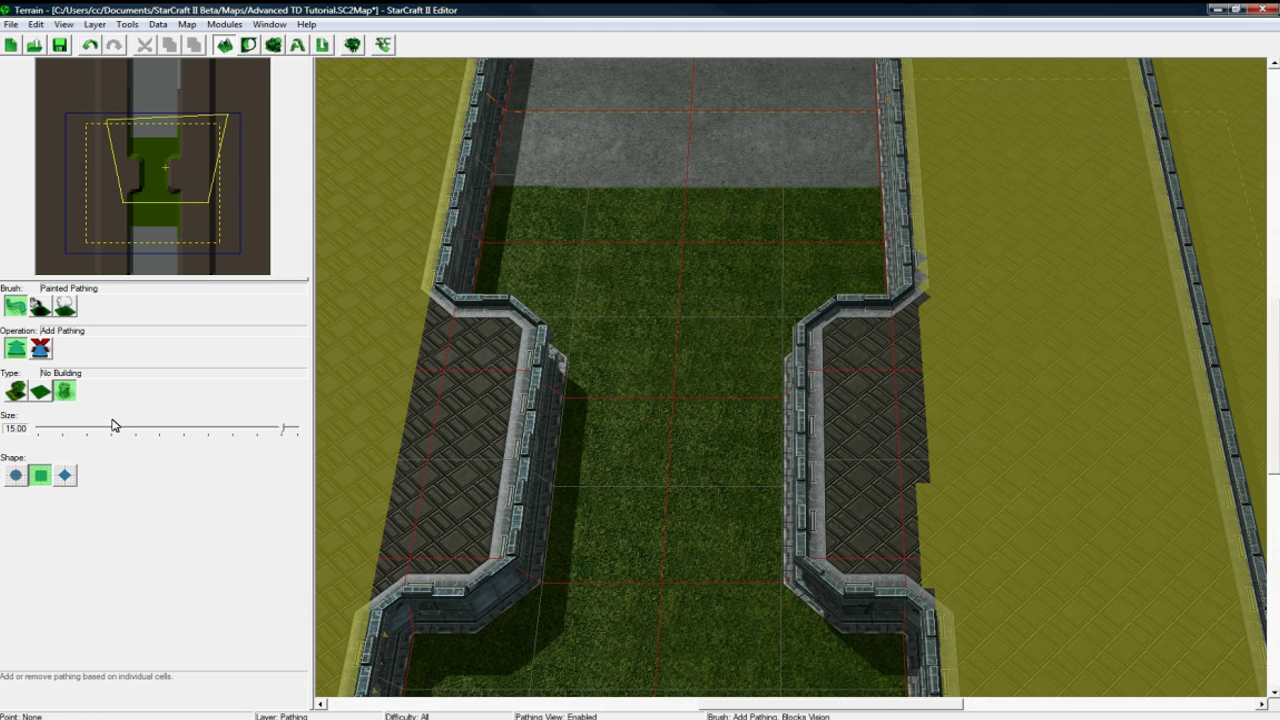
{"action": "mouse_move", "coordinate": [960, 366]}
{"action": "left_mouse_down"}
{"action": "mouse_move", "coordinate": [920, 371]}
{"action": "mouse_move", "coordinate": [888, 396]}
{"action": "mouse_move", "coordinate": [883, 494]}
{"action": "mouse_move", "coordinate": [906, 526]}
{"action": "left_mouse_up"}
{"action": "key", "text": "Left"}
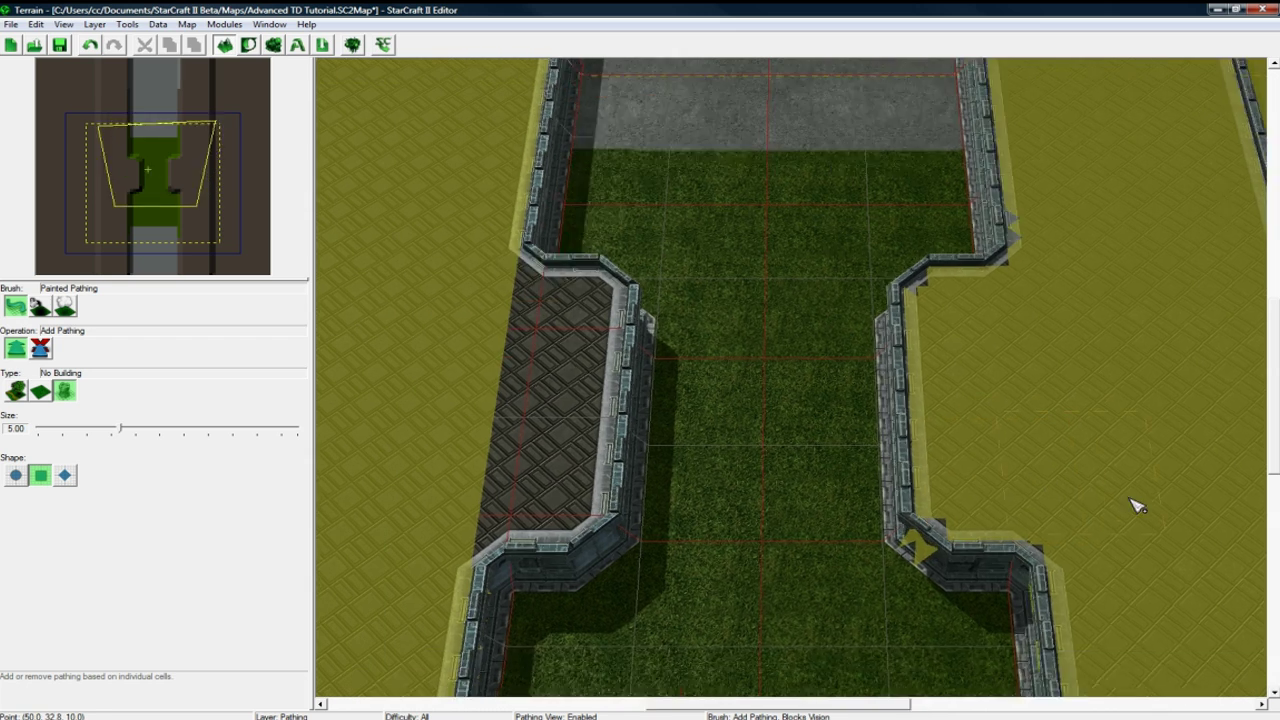
{"action": "mouse_move", "coordinate": [716, 455]}
{"action": "left_mouse_down"}
{"action": "mouse_move", "coordinate": [703, 503]}
{"action": "mouse_move", "coordinate": [631, 520]}
{"action": "mouse_move", "coordinate": [717, 491]}
{"action": "mouse_move", "coordinate": [720, 347]}
{"action": "mouse_move", "coordinate": [709, 353]}
{"action": "left_mouse_up"}
{"action": "key", "text": "ctrl+shift+c"}
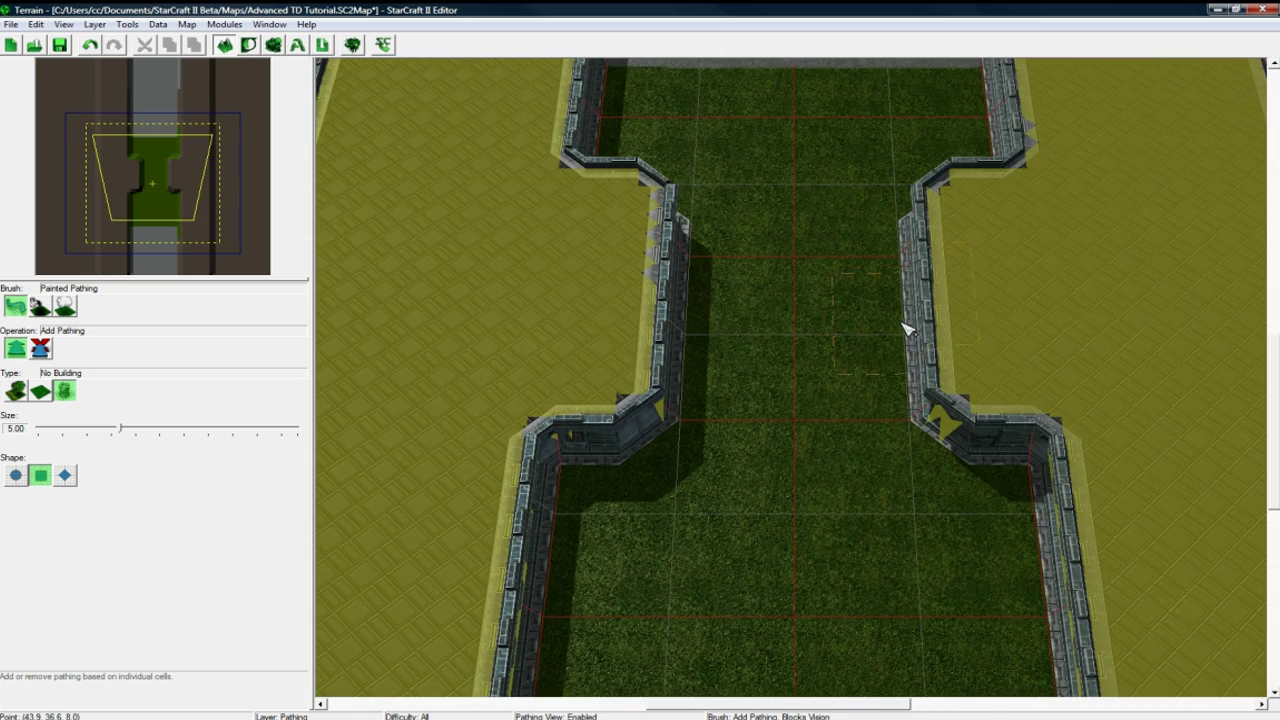
- Switch to the regions layer and add a rectangular region across the concrete lane directly north of the grass
{"action": "scroll", "coordinate": [900, 325], "scroll_direction": "down", "scroll_amount": 5}
{"action": "scroll", "coordinate": [871, 408], "scroll_direction": "up", "scroll_amount": 3}
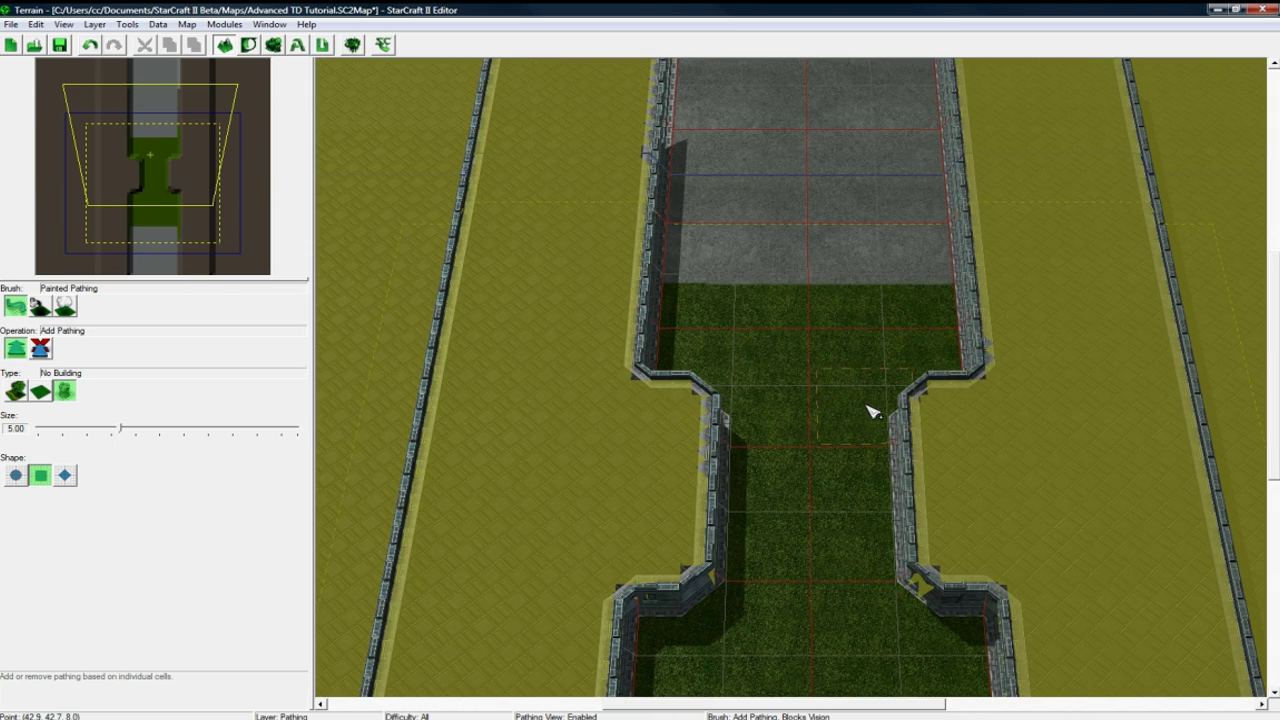
{"action": "key", "text": "r"}
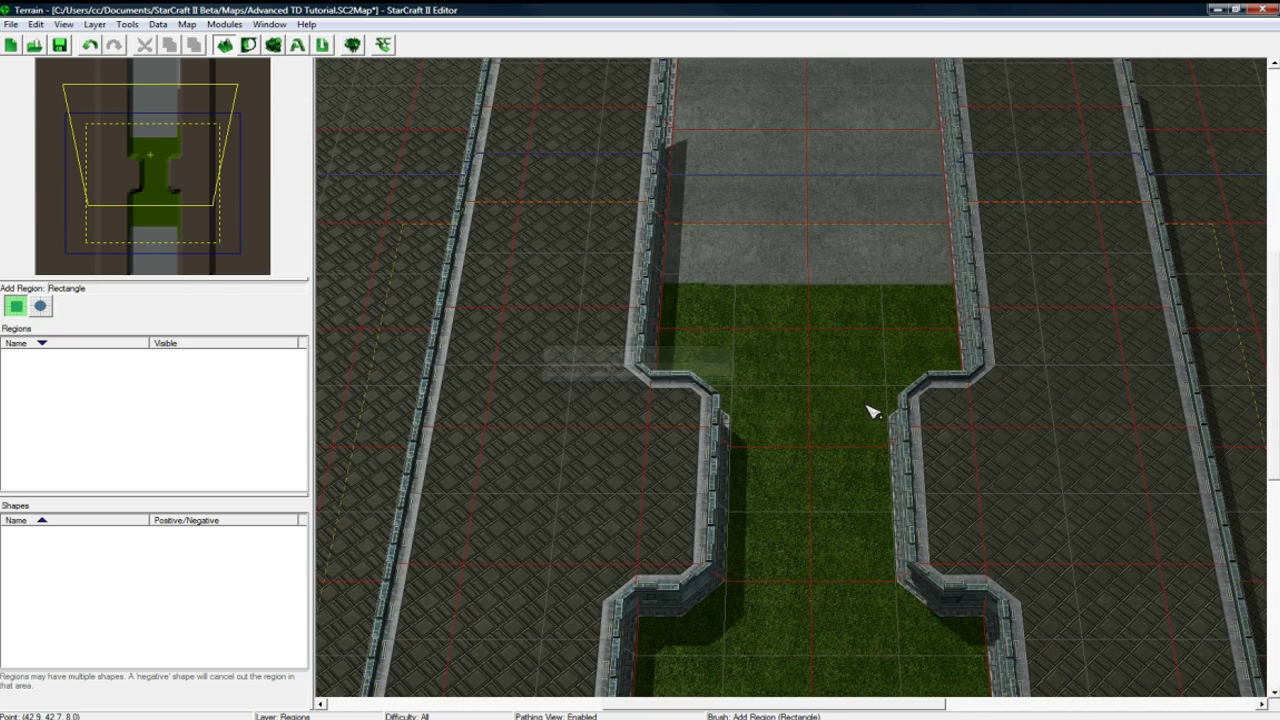
{"action": "key", "text": "Up"}
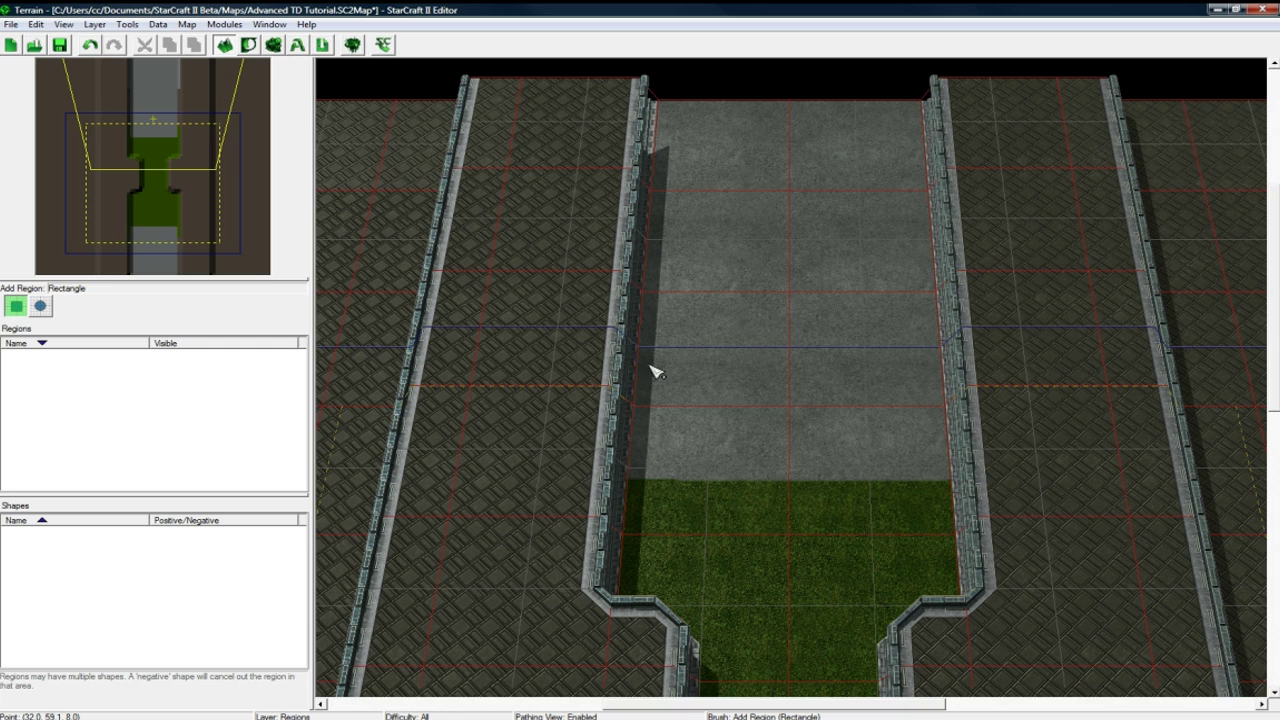
{"action": "left_click_drag", "start_coordinate": [649, 364], "coordinate": [952, 481]}
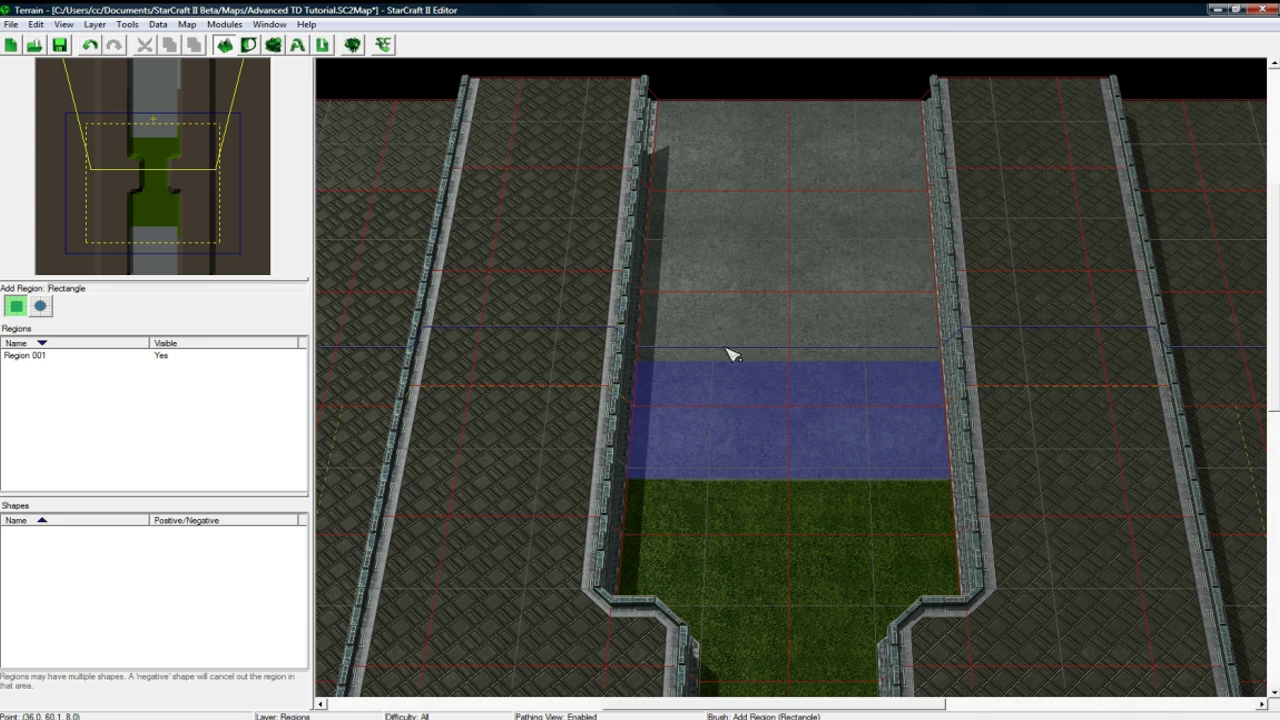
- Rename the region north of the grass as "Spawn Region"
{"action": "right_click", "coordinate": [40, 358]}
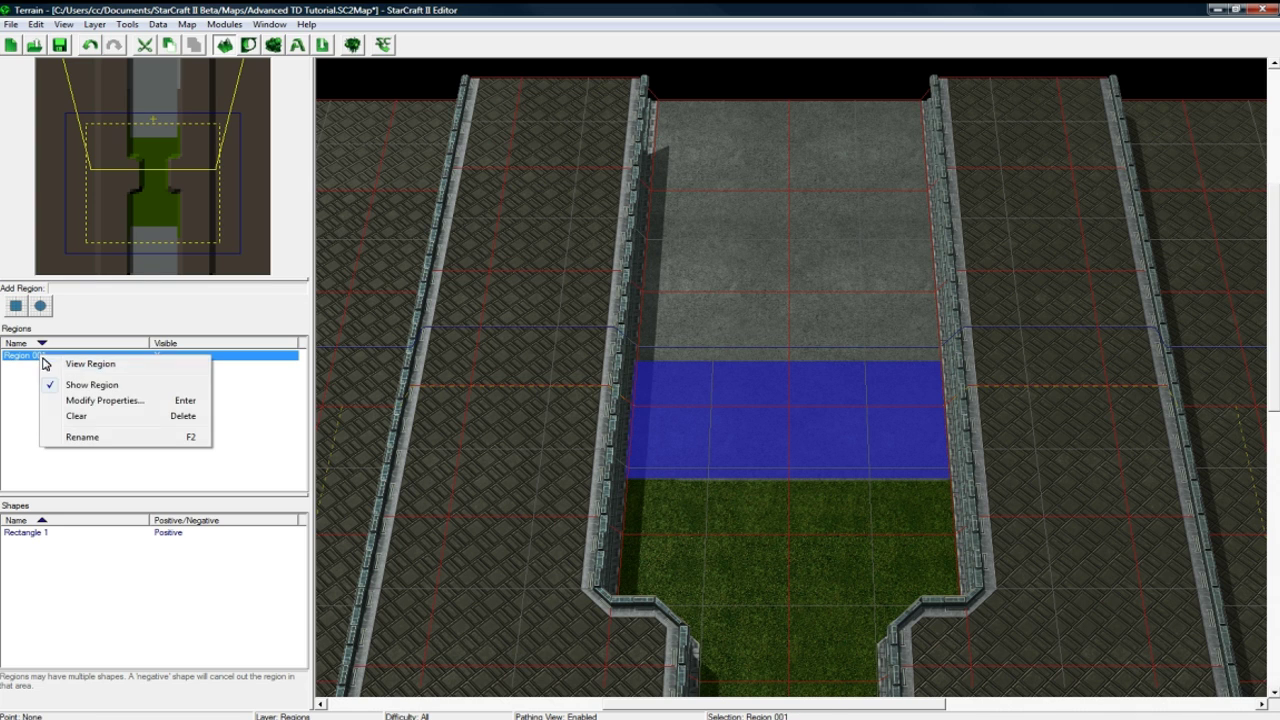
{"action": "left_click", "coordinate": [104, 436]}
{"action": "type", "text": "Spawn"}
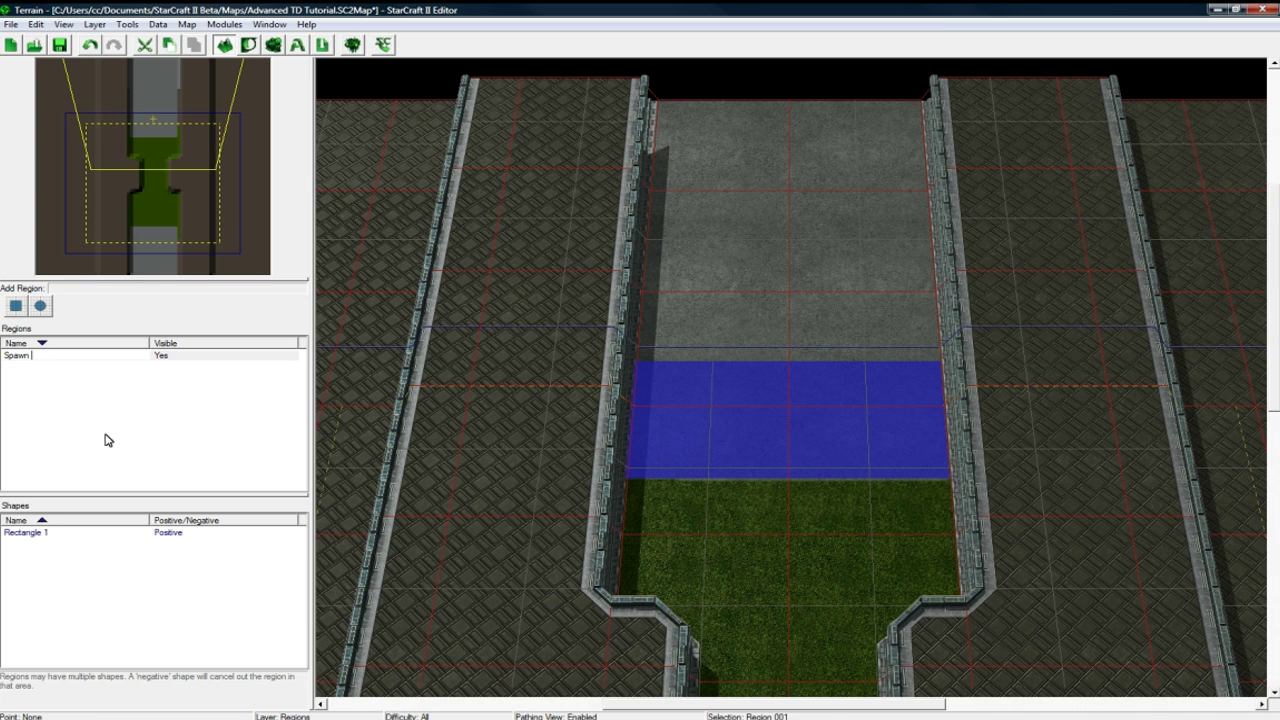
{"action": "left_click", "coordinate": [109, 440]}
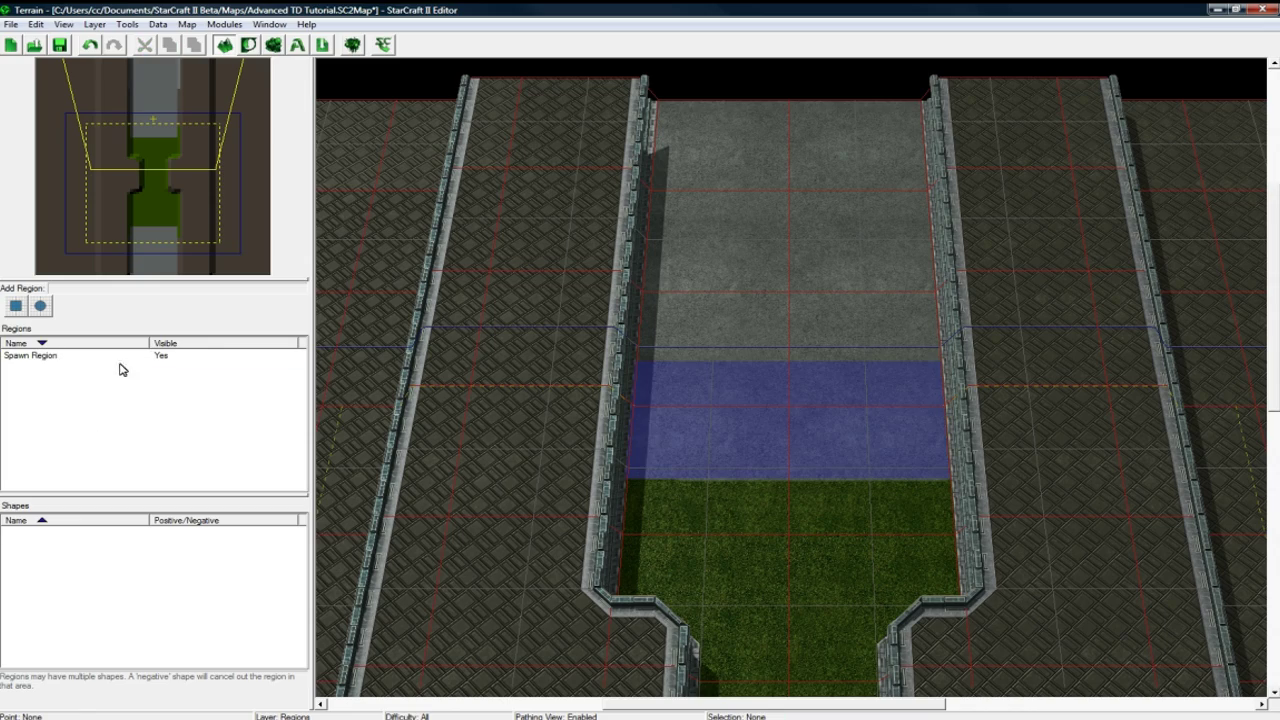
- Add a rectangular region across the concrete lane directly south of the grass, reaching onto the cliff walls on both sides
{"action": "right_click_drag", "start_coordinate": [759, 504], "coordinate": [778, 364]}
{"action": "right_click_drag", "start_coordinate": [770, 472], "coordinate": [755, 310]}
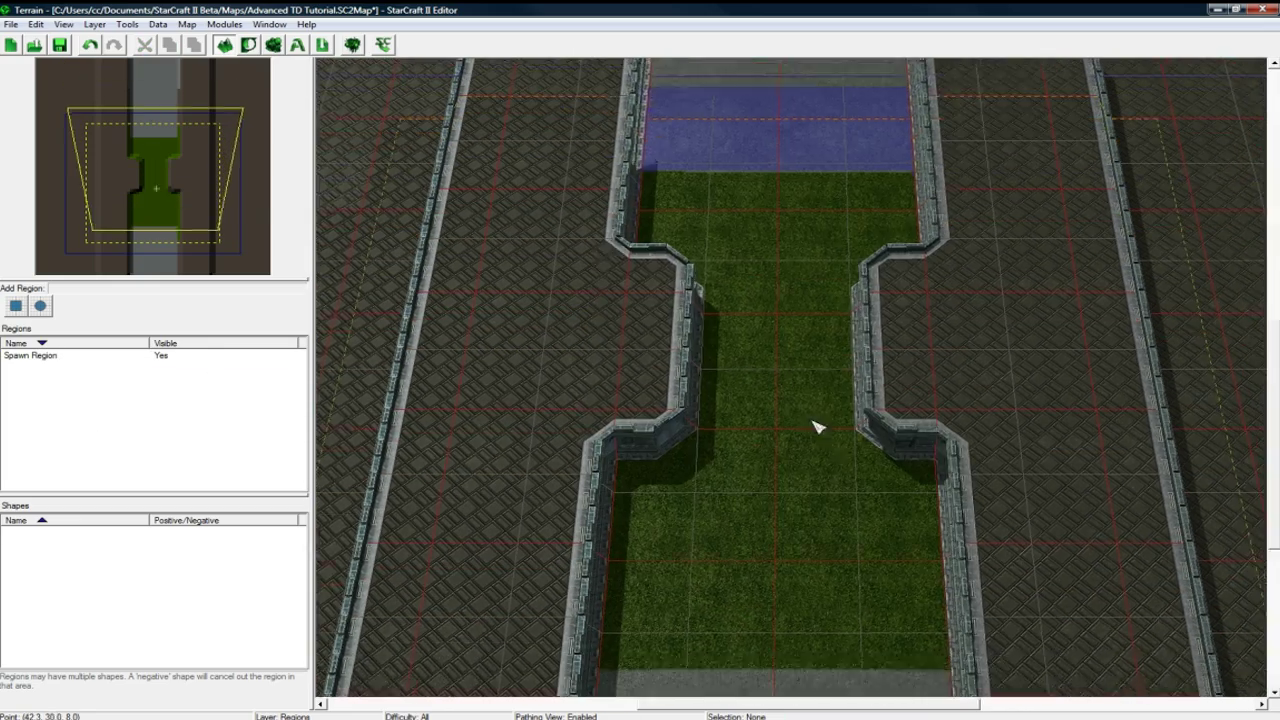
{"action": "right_click_drag", "start_coordinate": [814, 423], "coordinate": [788, 160]}
{"action": "left_click", "coordinate": [16, 306]}
{"action": "key", "text": "Up"}
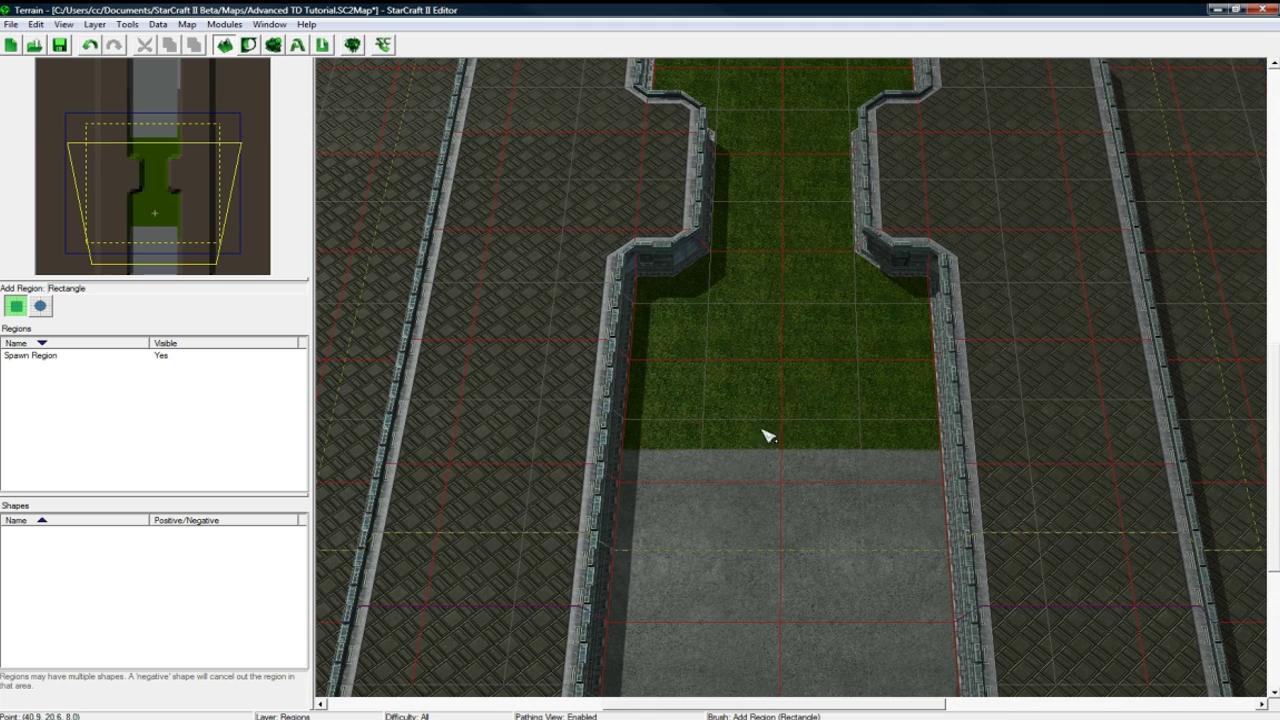
{"action": "left_click_drag", "start_coordinate": [612, 452], "coordinate": [989, 656]}
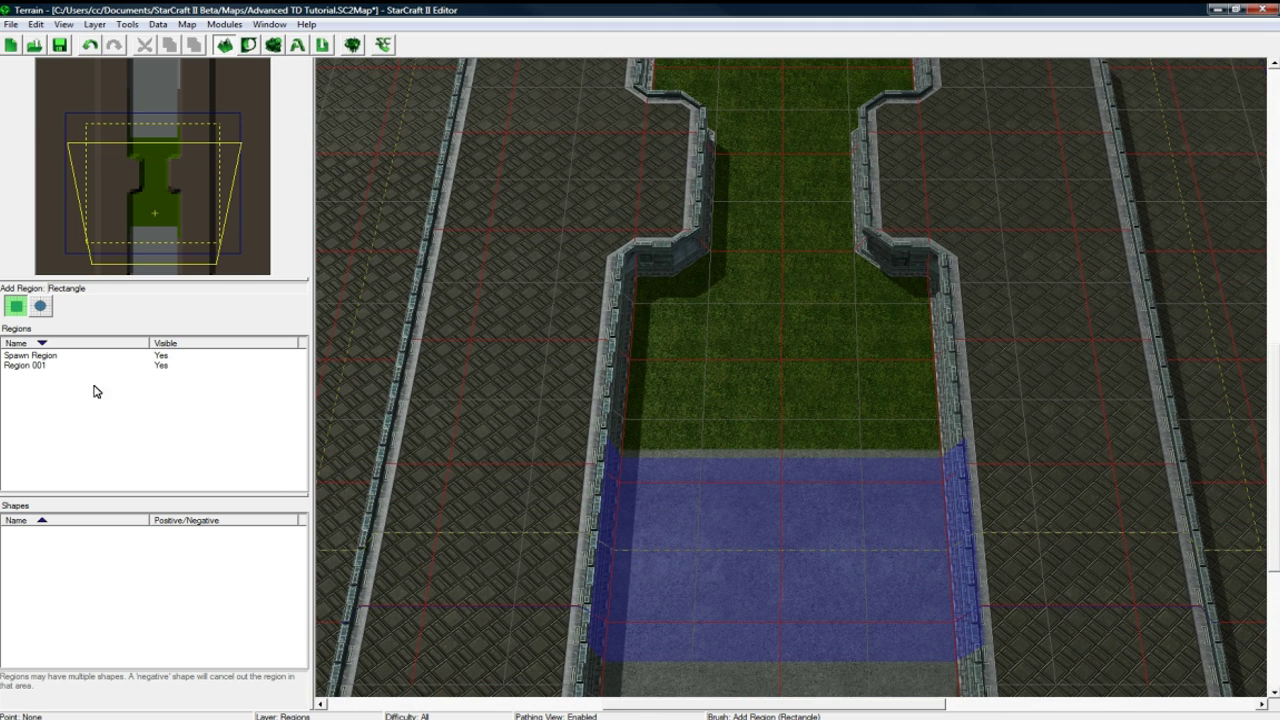
- Rename the region south of the grass as "End Region"
{"action": "right_click", "coordinate": [42, 368]}
{"action": "left_click", "coordinate": [94, 446]}
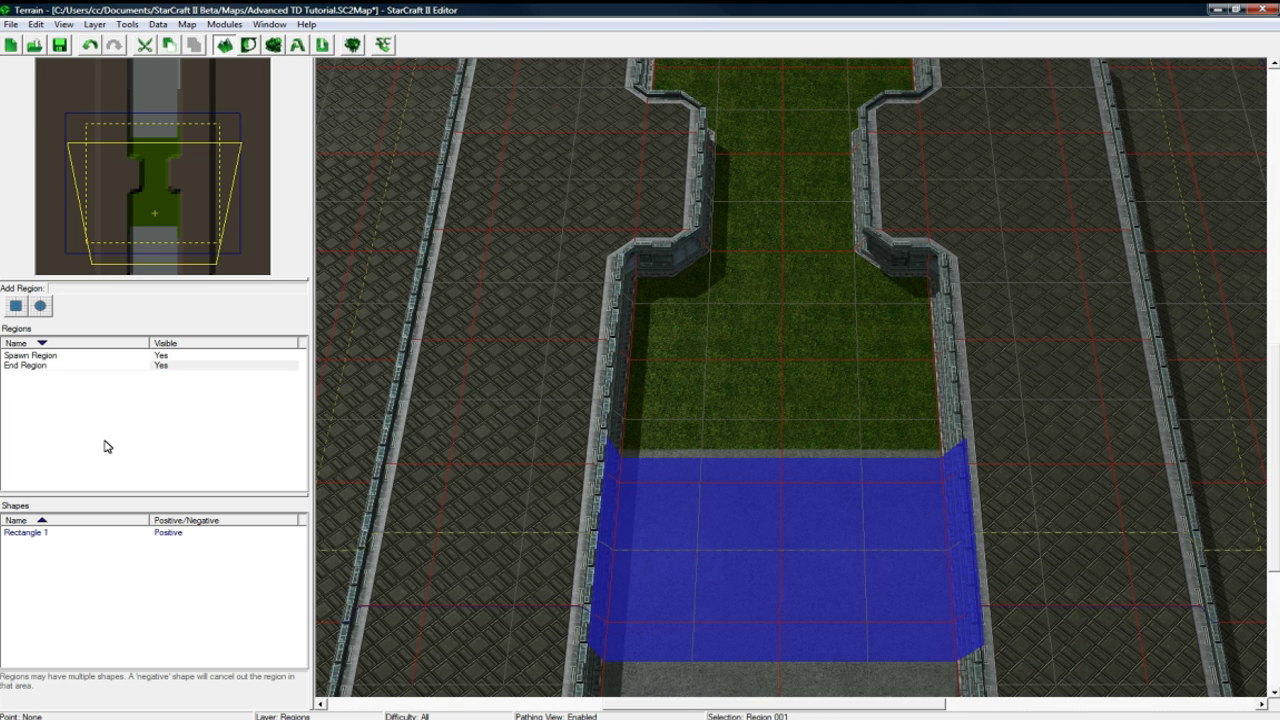
{"action": "left_click", "coordinate": [107, 446]}
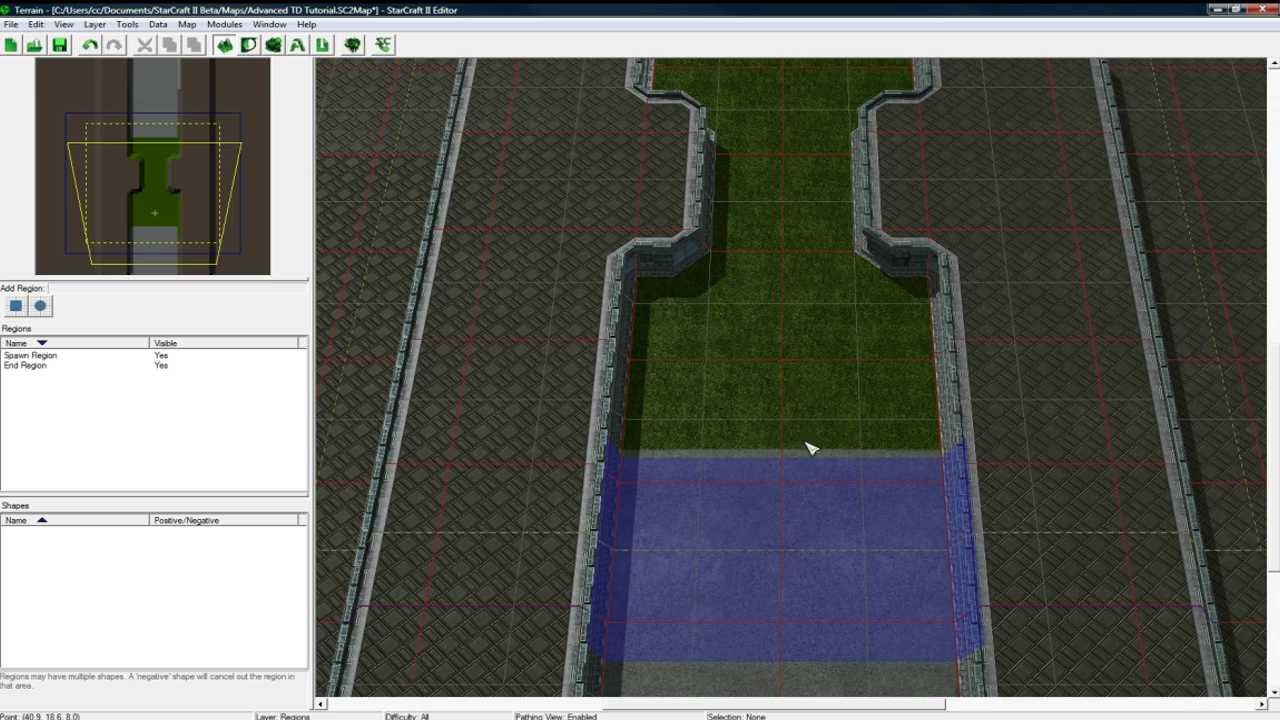
{"action": "scroll", "coordinate": [828, 375], "scroll_direction": "up", "scroll_amount": 4}
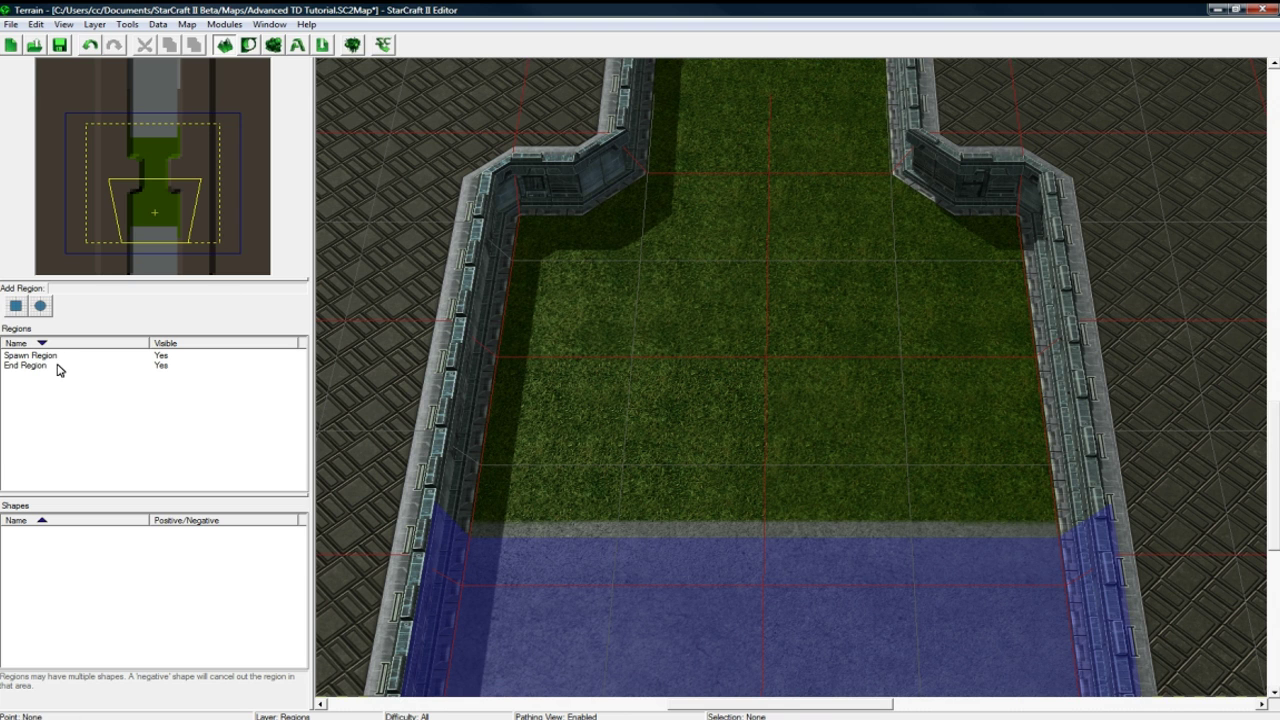
{"action": "left_click", "coordinate": [30, 365]}
{"action": "left_click", "coordinate": [52, 355]}
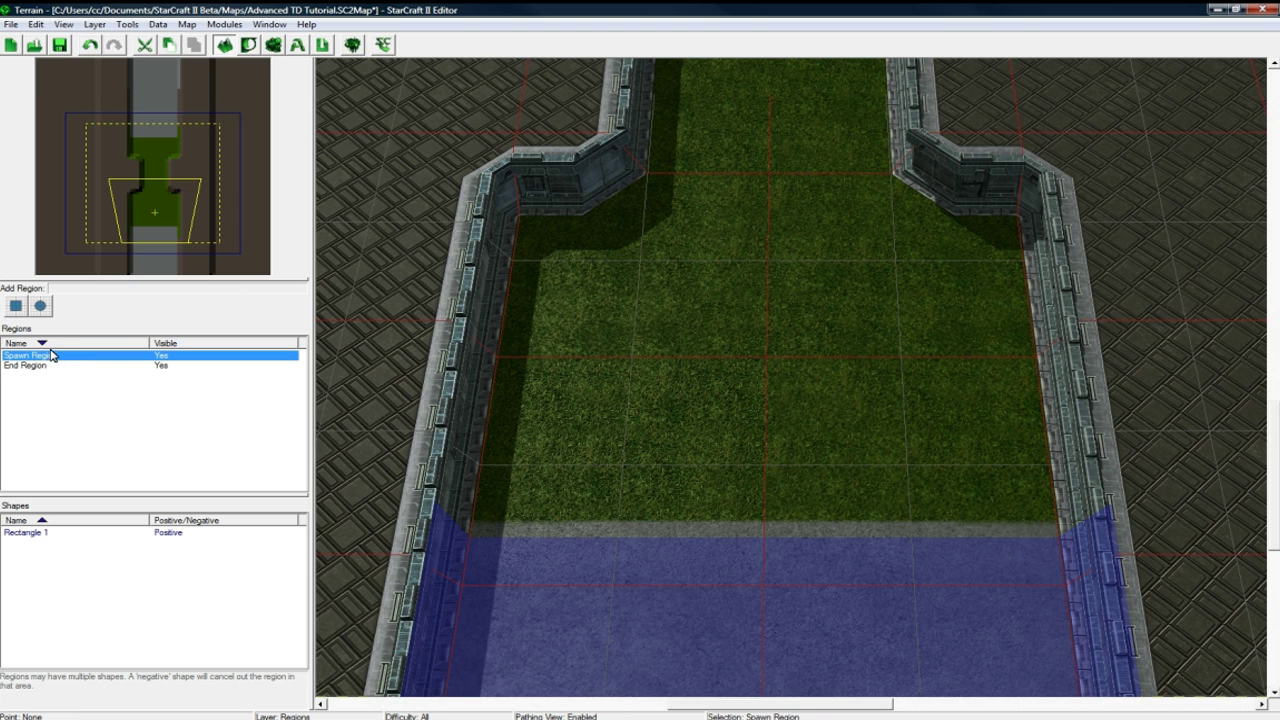
- Switch to the points layer and place two normal points along the grass lane's centre, at the northern and southern ends of its narrow section
{"action": "right_click_drag", "start_coordinate": [671, 227], "coordinate": [665, 298]}
{"action": "key", "text": "p"}
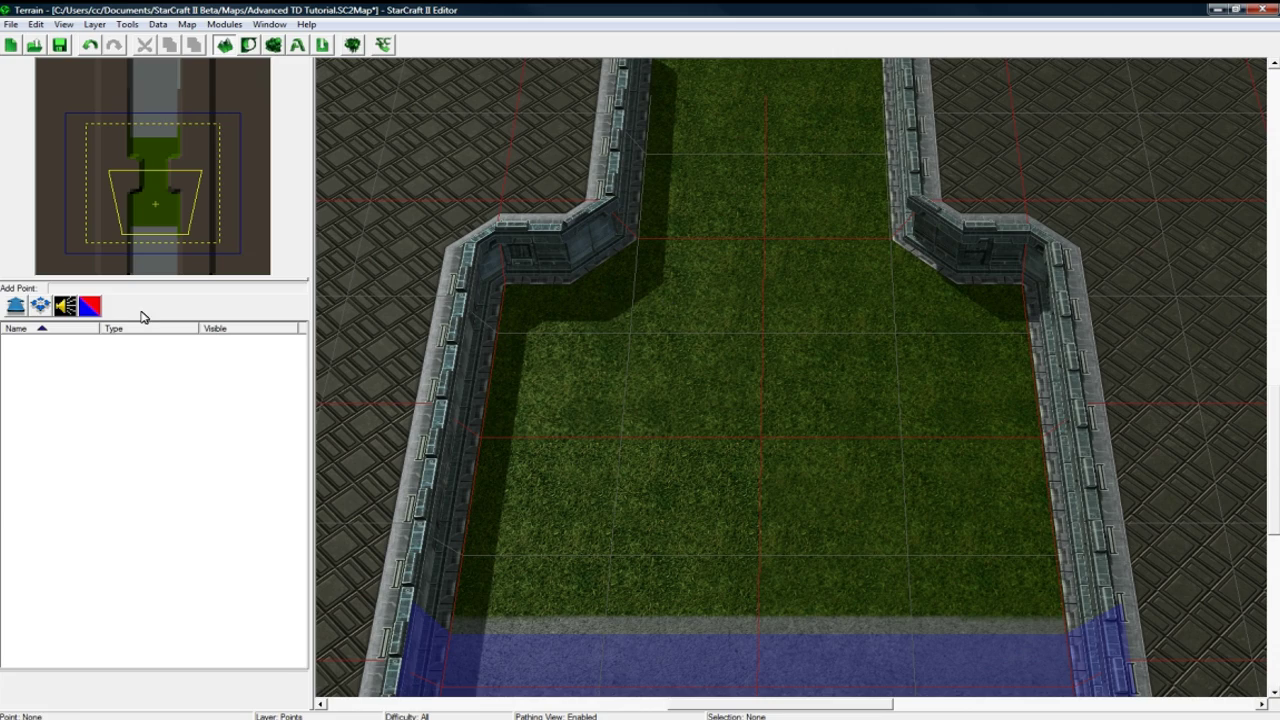
{"action": "left_click", "coordinate": [15, 306]}
{"action": "key", "text": "Down"}
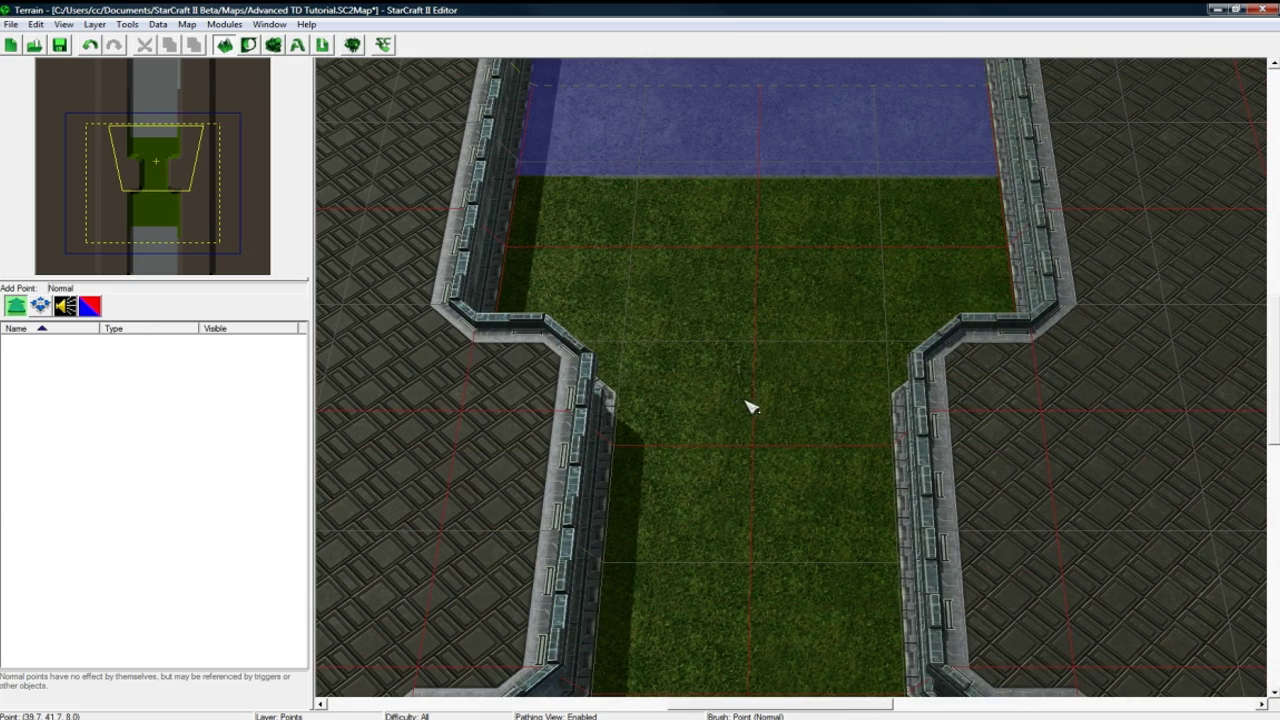
{"action": "left_click", "coordinate": [752, 405]}
{"action": "key", "text": "Down"}
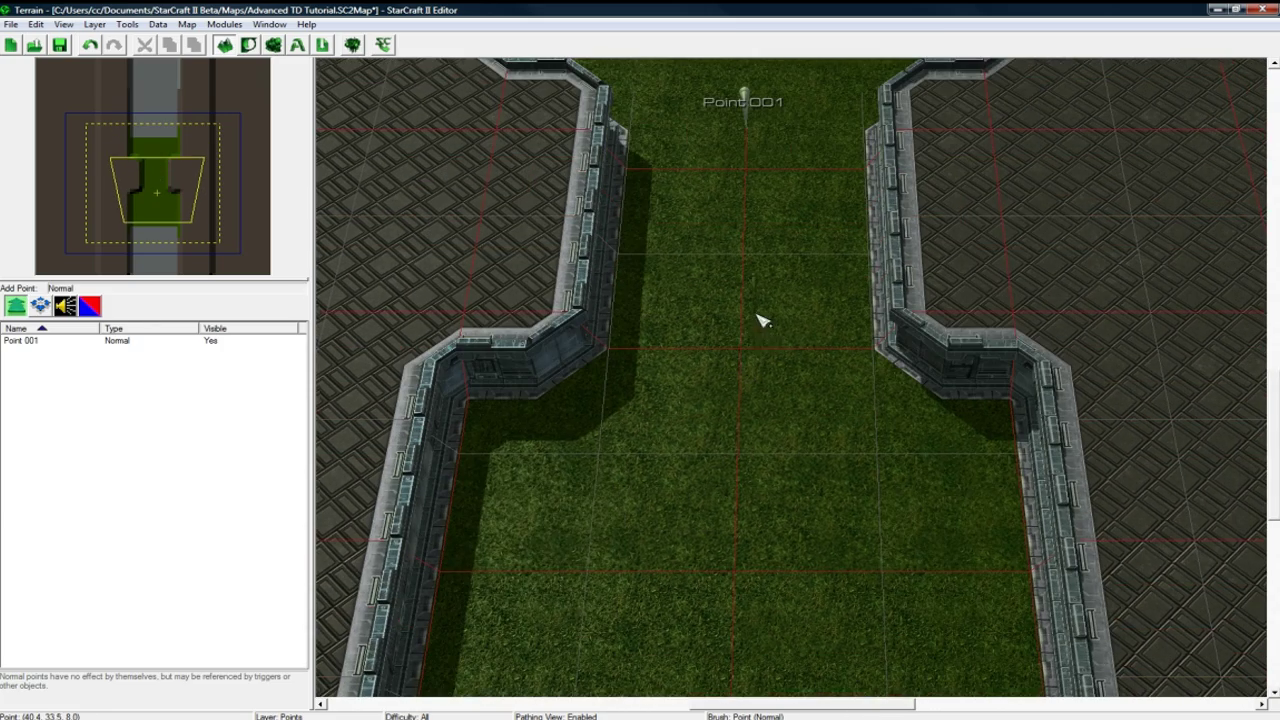
{"action": "left_click", "coordinate": [740, 450]}
- Rename the northern point as "Player 1 Builder Spawn"
{"action": "right_click", "coordinate": [61, 345]}
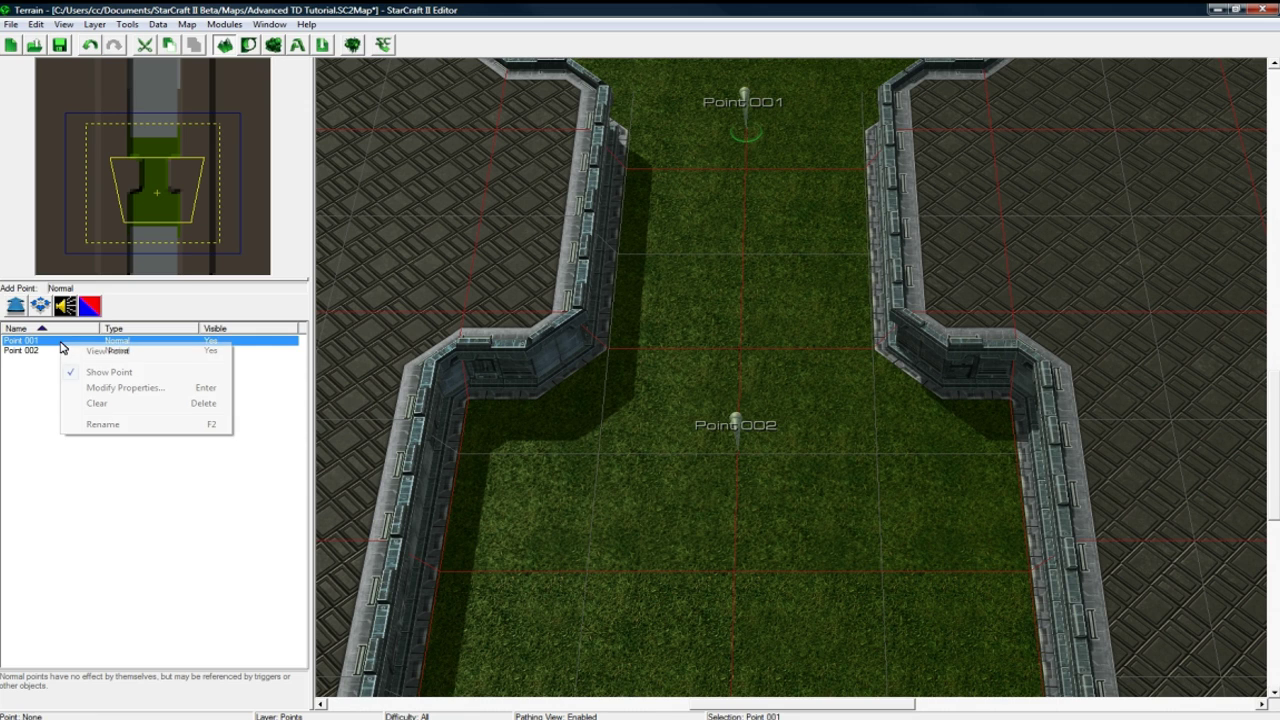
{"action": "left_click", "coordinate": [103, 424]}
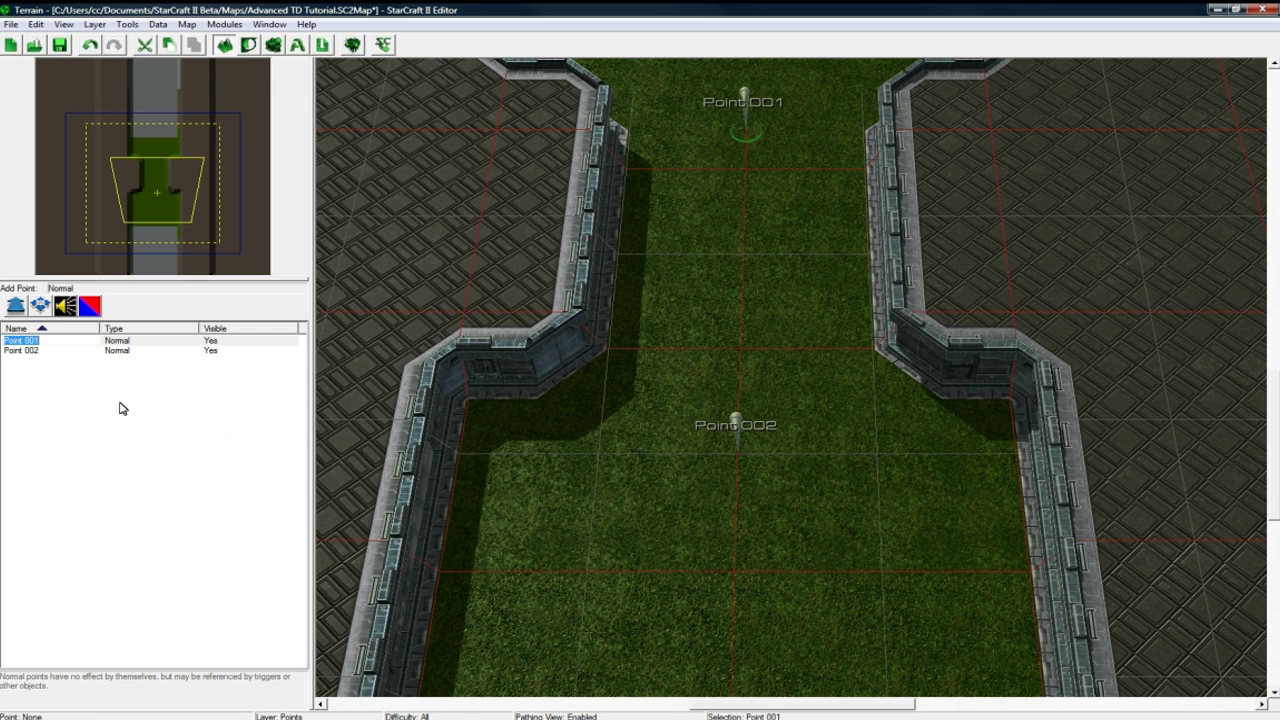
{"action": "type", "text": "Player 1 Builder Spawn"}
{"action": "left_click", "coordinate": [95, 382]}
- Rename the southern point as "Player 2 Builder Spawn"
{"action": "right_click_drag", "start_coordinate": [747, 257], "coordinate": [753, 430]}
{"action": "key", "text": "Down"}
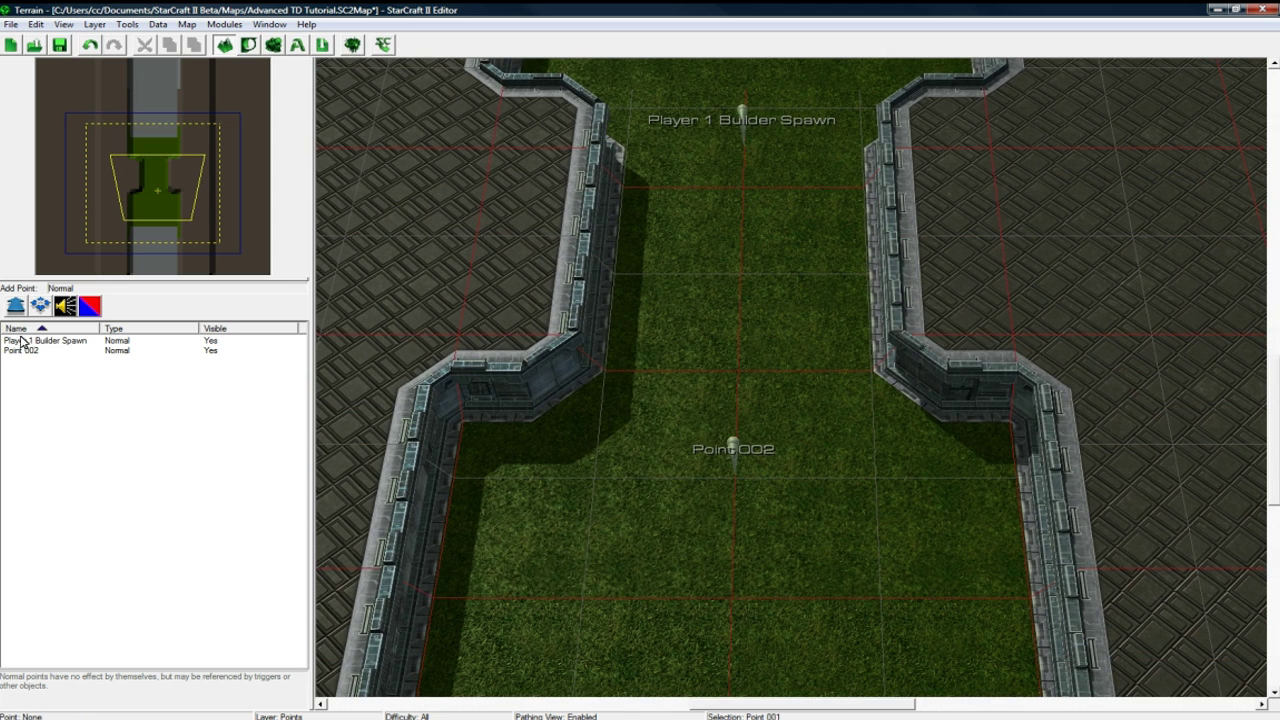
{"action": "right_click", "coordinate": [33, 352]}
{"action": "left_click", "coordinate": [87, 431]}
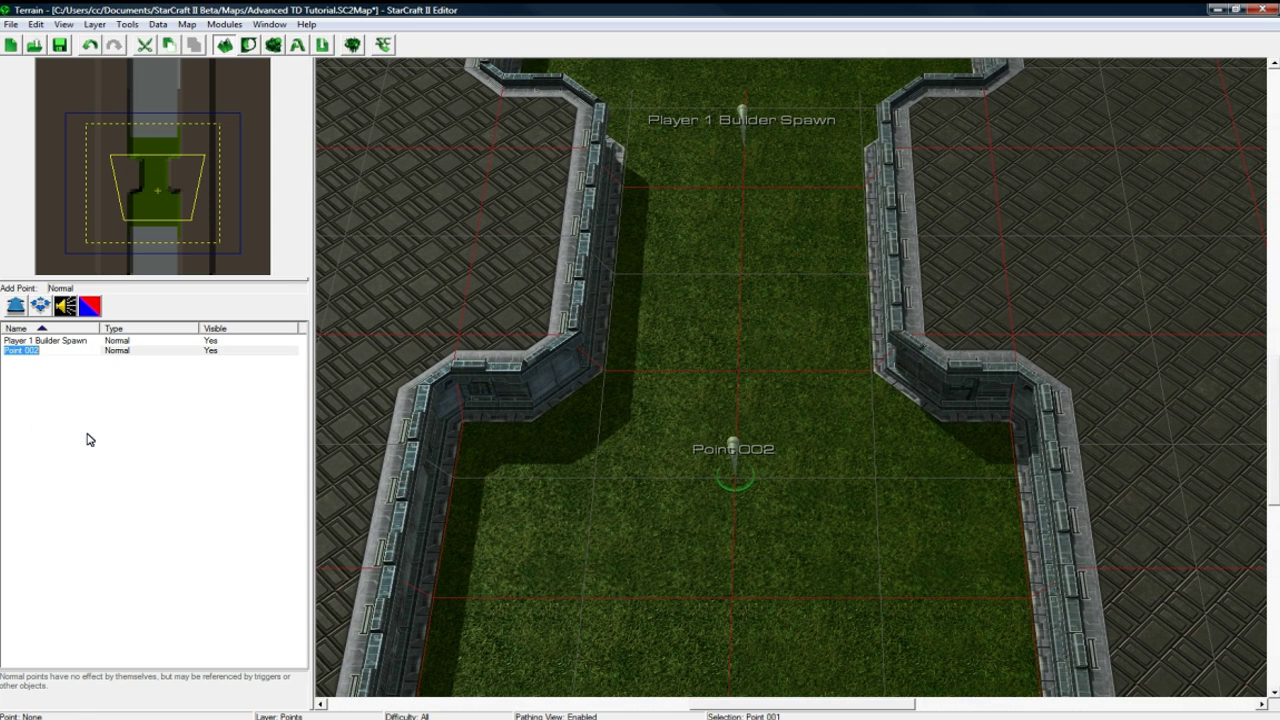
{"action": "type", "text": "Player 2 Builder Spawn"}
{"action": "left_click", "coordinate": [87, 430]}
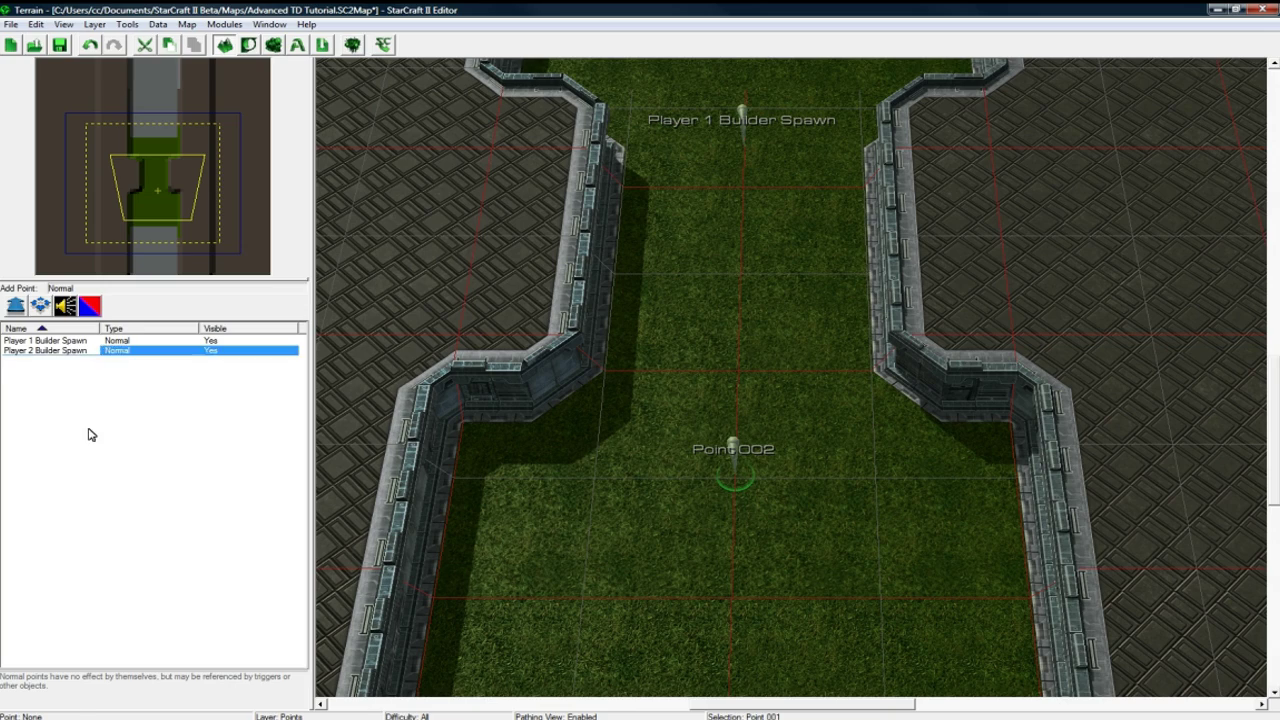
{"action": "right_click_drag", "start_coordinate": [846, 248], "coordinate": [814, 277]}
{"action": "key", "text": "Up"}
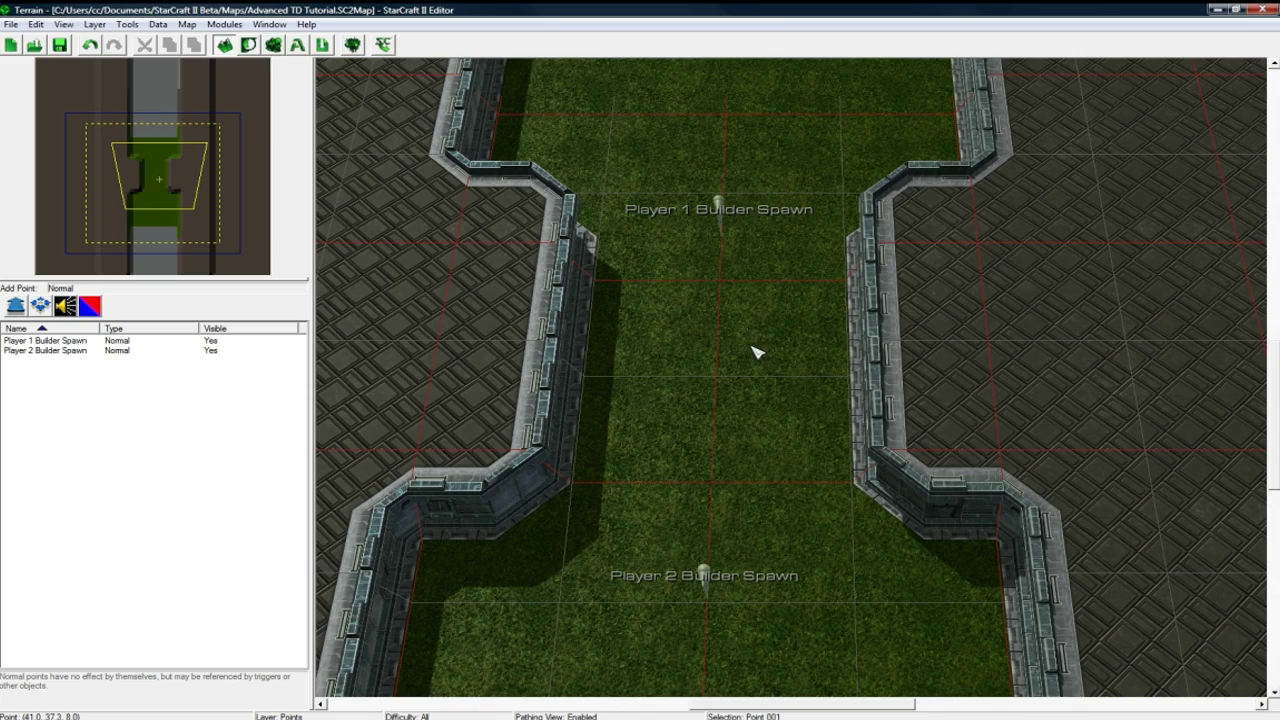
{"action": "key", "text": "Up"}
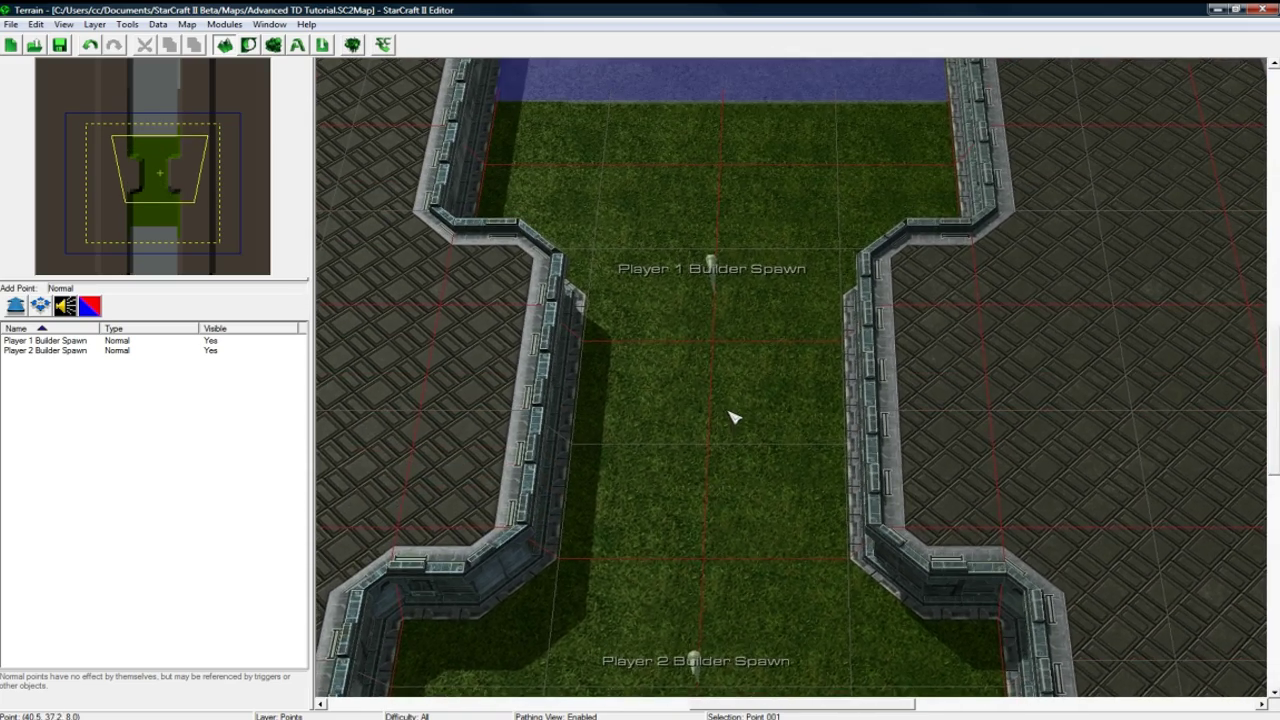
{"action": "scroll", "coordinate": [731, 417], "scroll_direction": "down", "scroll_amount": 2}
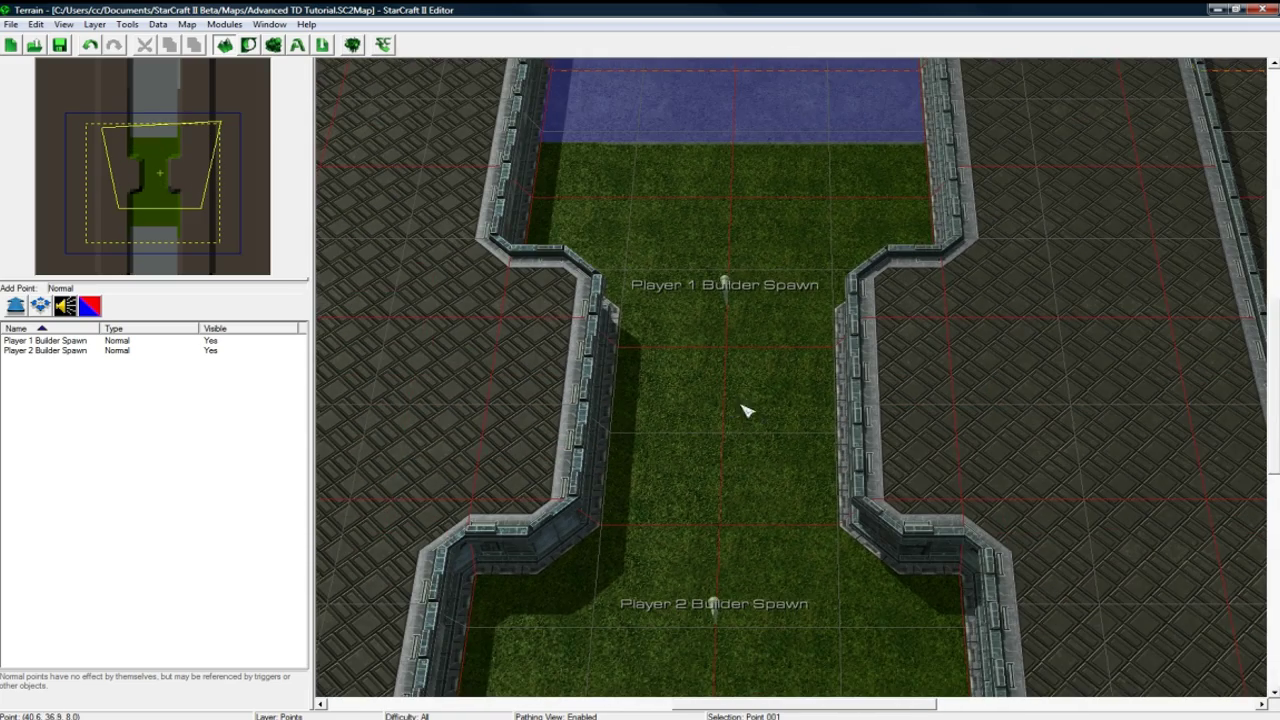
{"action": "right_click_drag", "start_coordinate": [741, 406], "coordinate": [775, 411]}
{"action": "scroll", "coordinate": [775, 411], "scroll_direction": "down", "scroll_amount": 2}
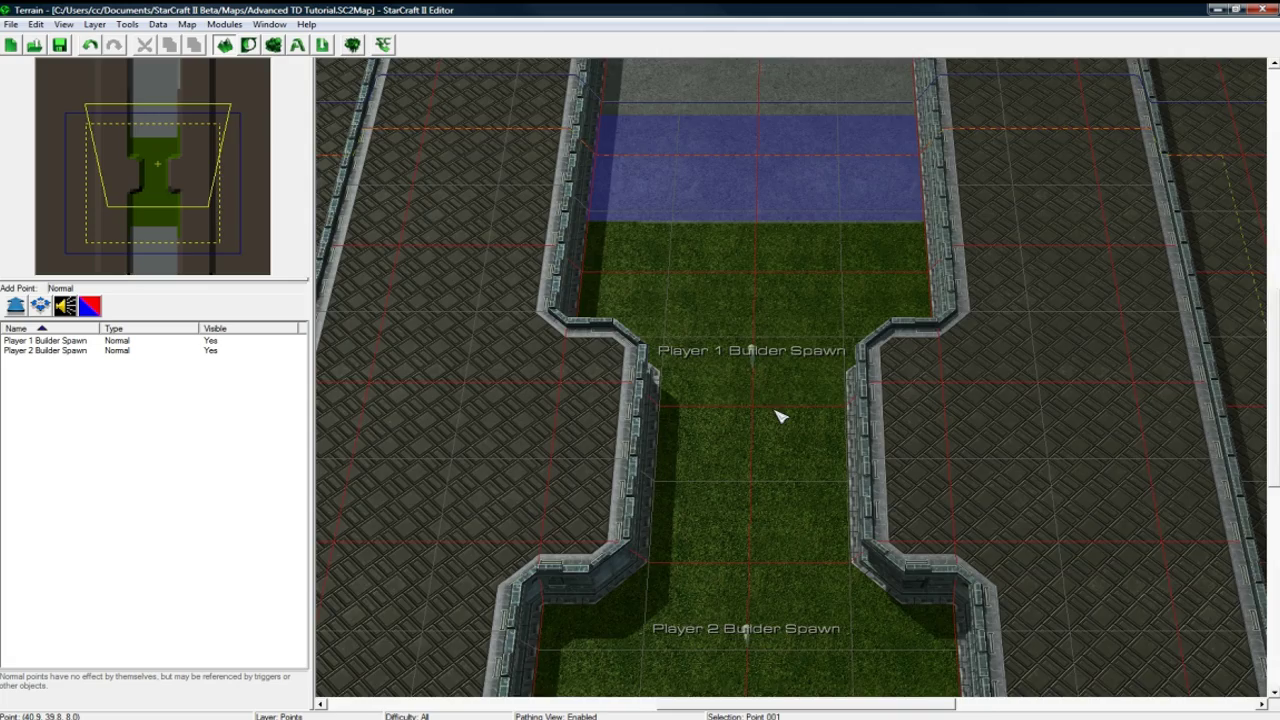
{"action": "scroll", "coordinate": [780, 420], "scroll_direction": "up", "scroll_amount": 2}
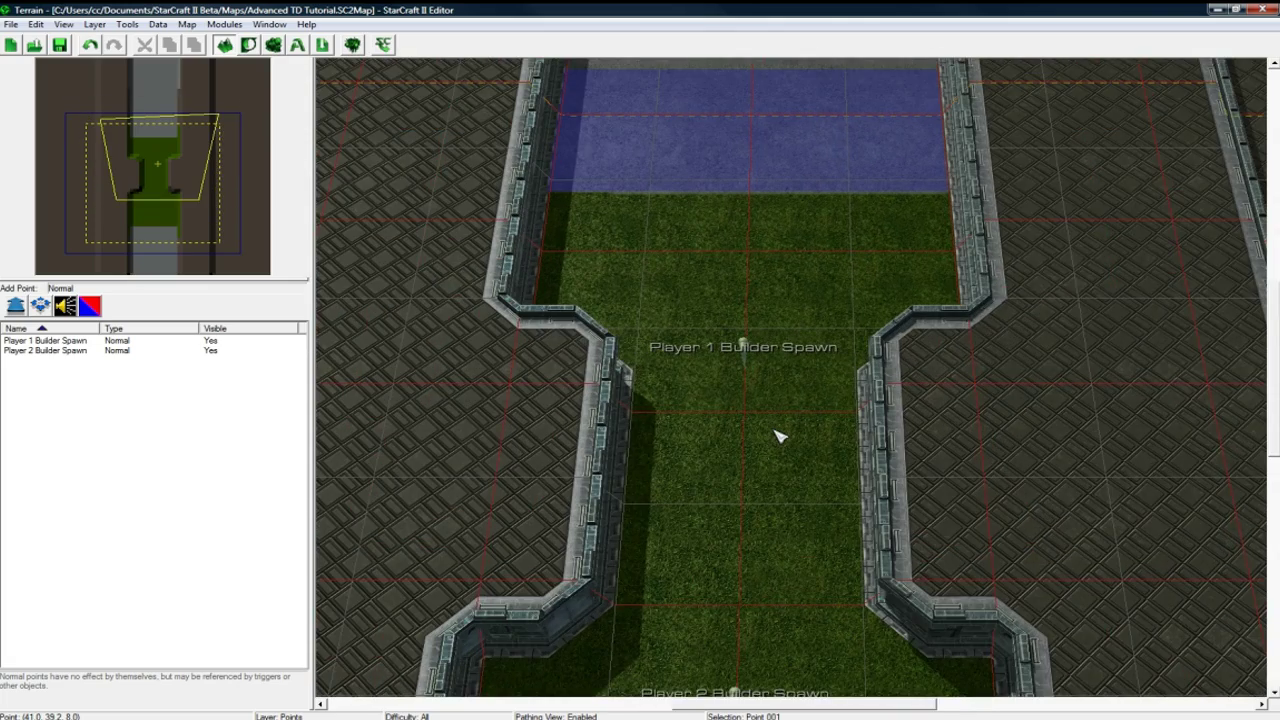
{"action": "scroll", "coordinate": [780, 436], "scroll_direction": "up", "scroll_amount": 1}
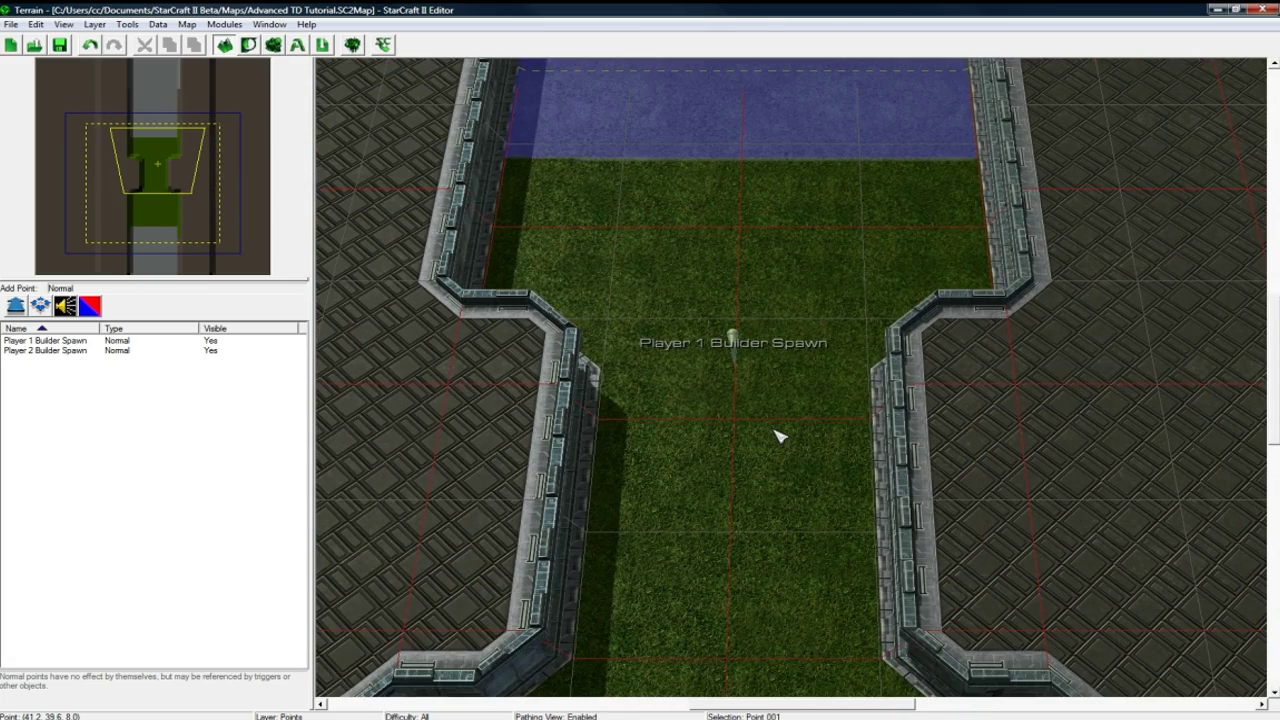